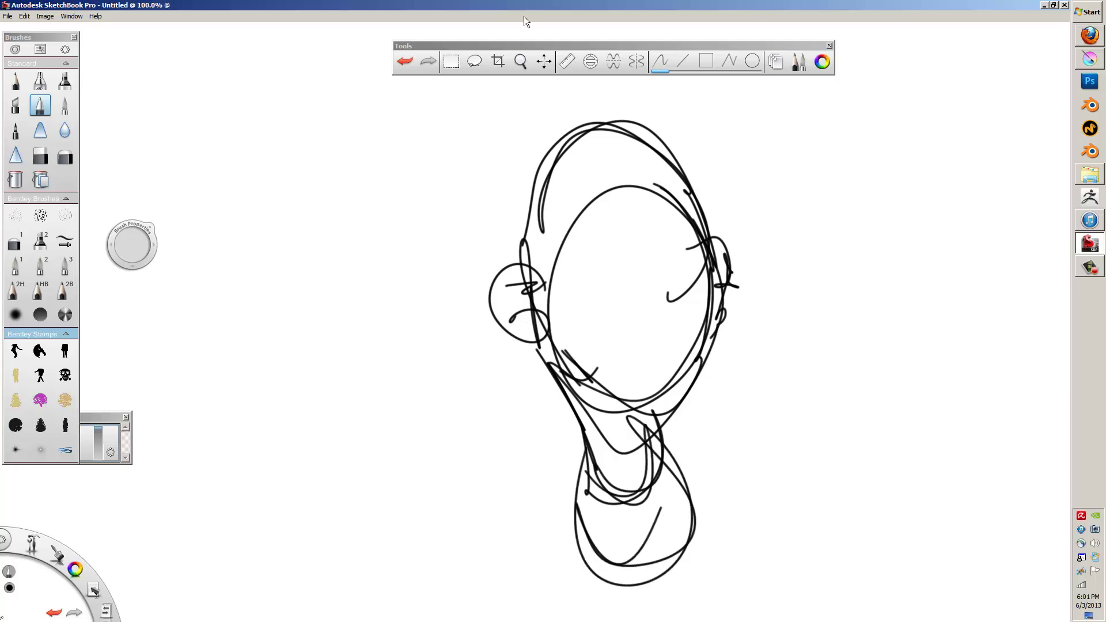
# - Close SketchBook Pro with its untitled head sketch
pyautogui.scroll(-2, 524, 16)
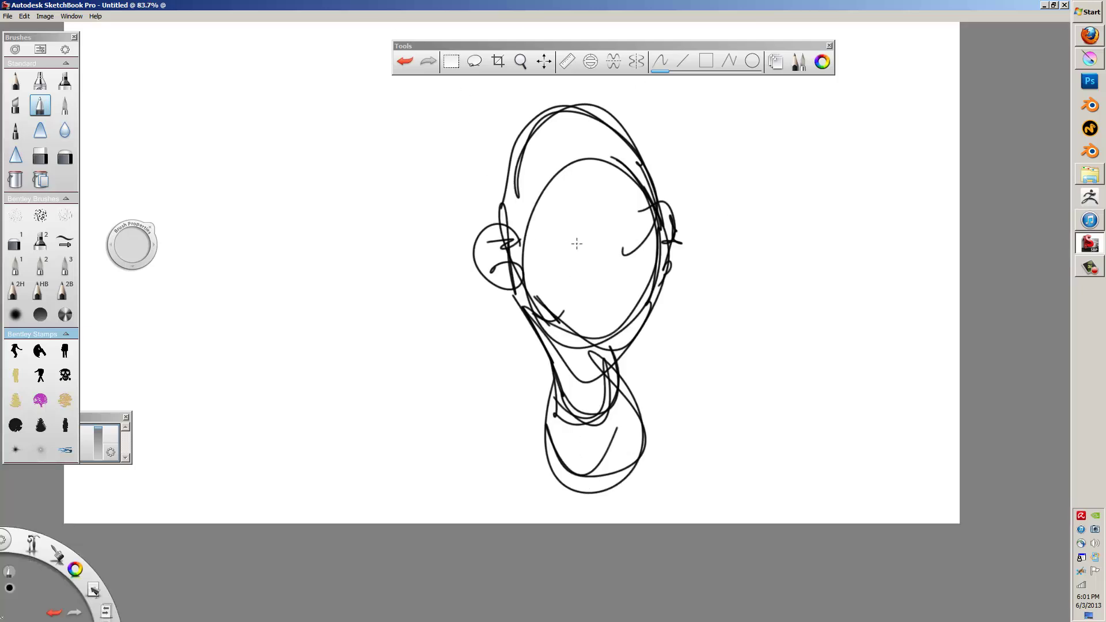
pyautogui.click(1065, 5)
pyautogui.click(573, 351)
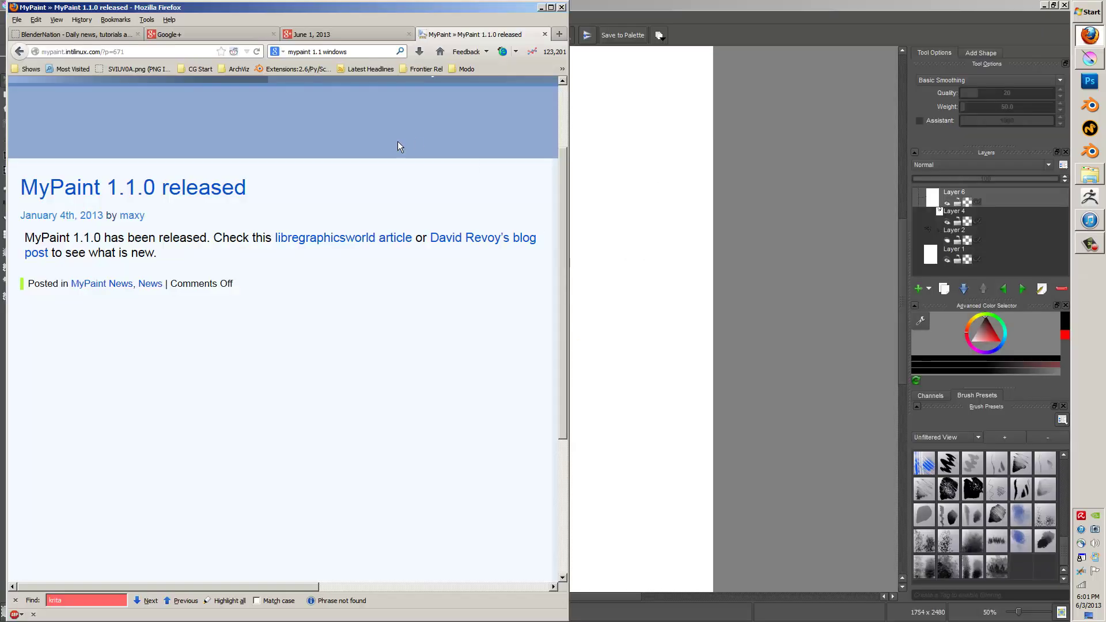
# - In Firefox, open the blog post linked from the MyPaint 1.1.0 release announcement
pyautogui.scroll(3, 558, 163)
pyautogui.scroll(-6, 537, 350)
pyautogui.scroll(6, 545, 235)
pyautogui.scroll(-1, 564, 199)
pyautogui.click(455, 219)
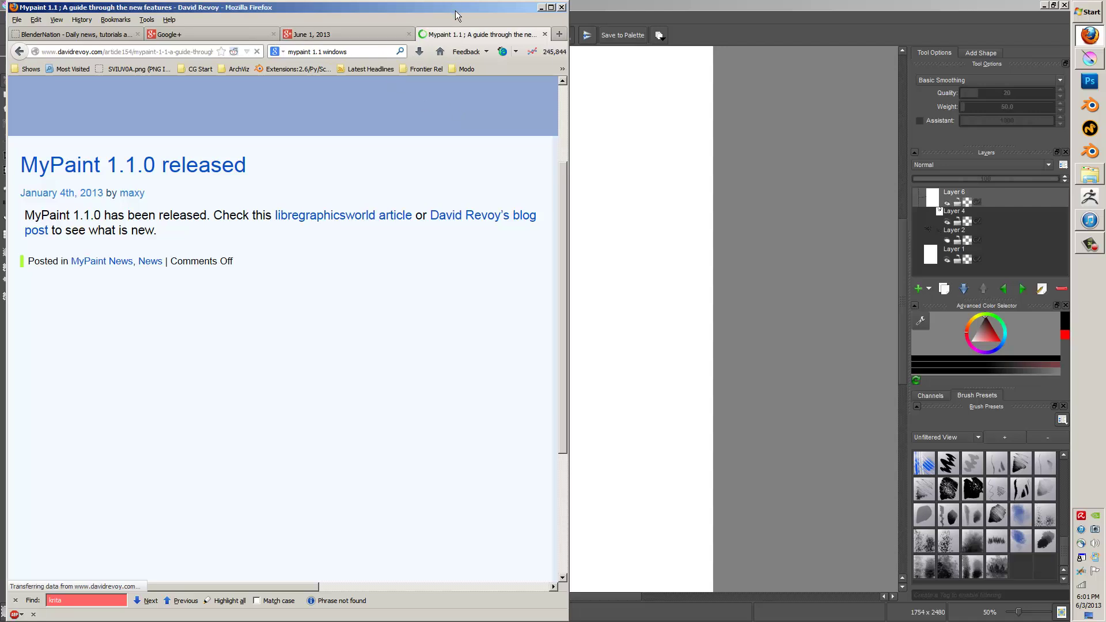
# - Read through the MyPaint 1.1 feature guide, covering symmetry, line modes, blending modes, frame and color wash, and minimize the browser
pyautogui.scroll(-12, 403, 256)
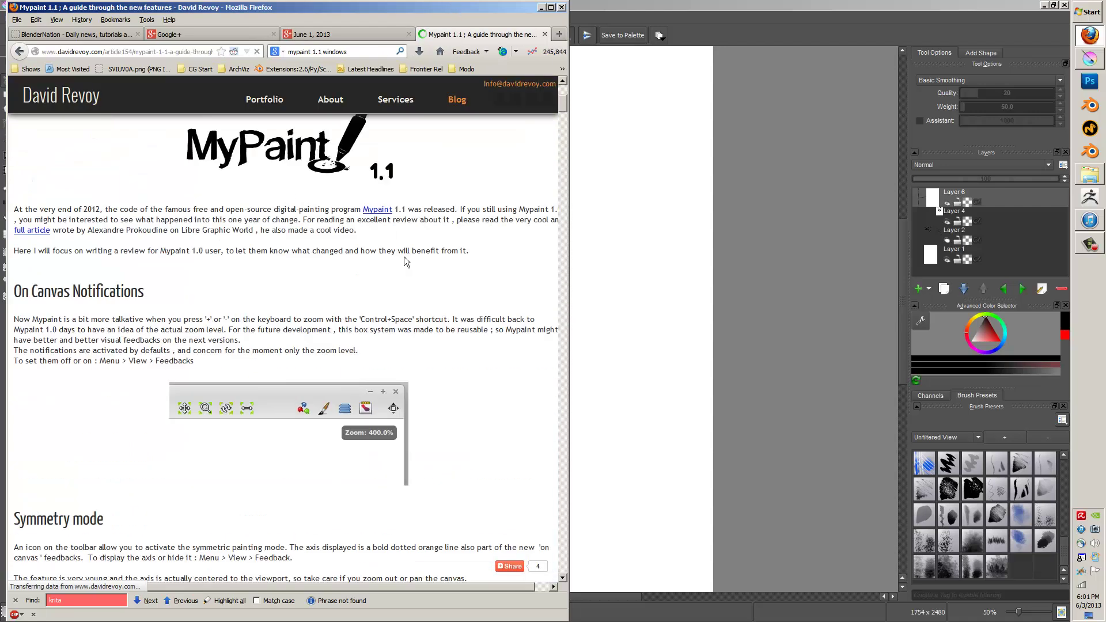
pyautogui.scroll(-3, 404, 255)
pyautogui.scroll(5, 179, 228)
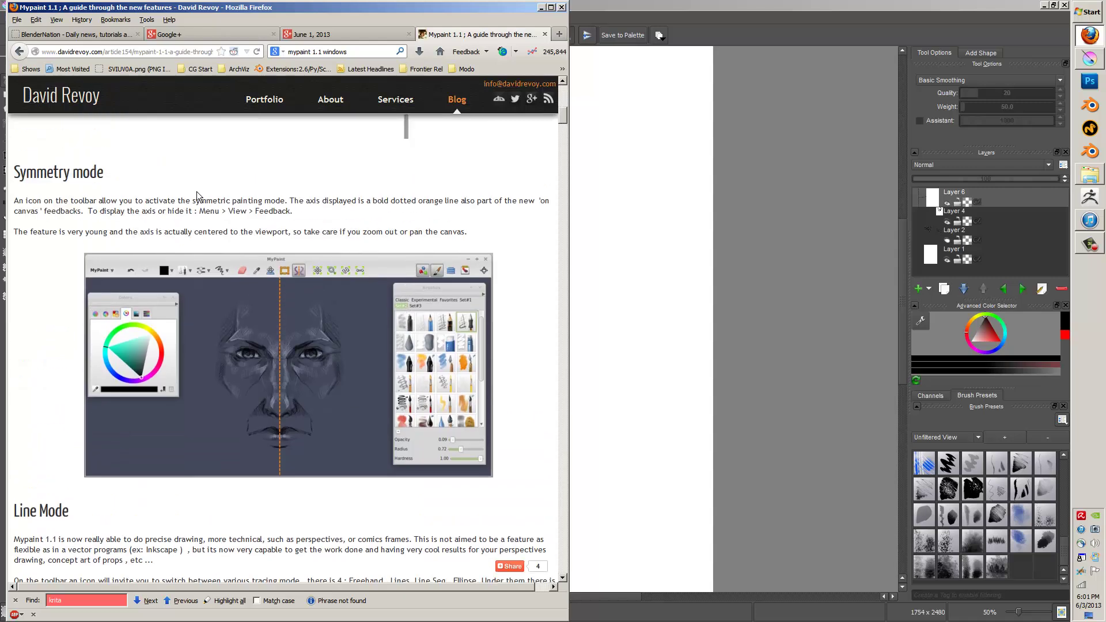
pyautogui.scroll(-10, 202, 275)
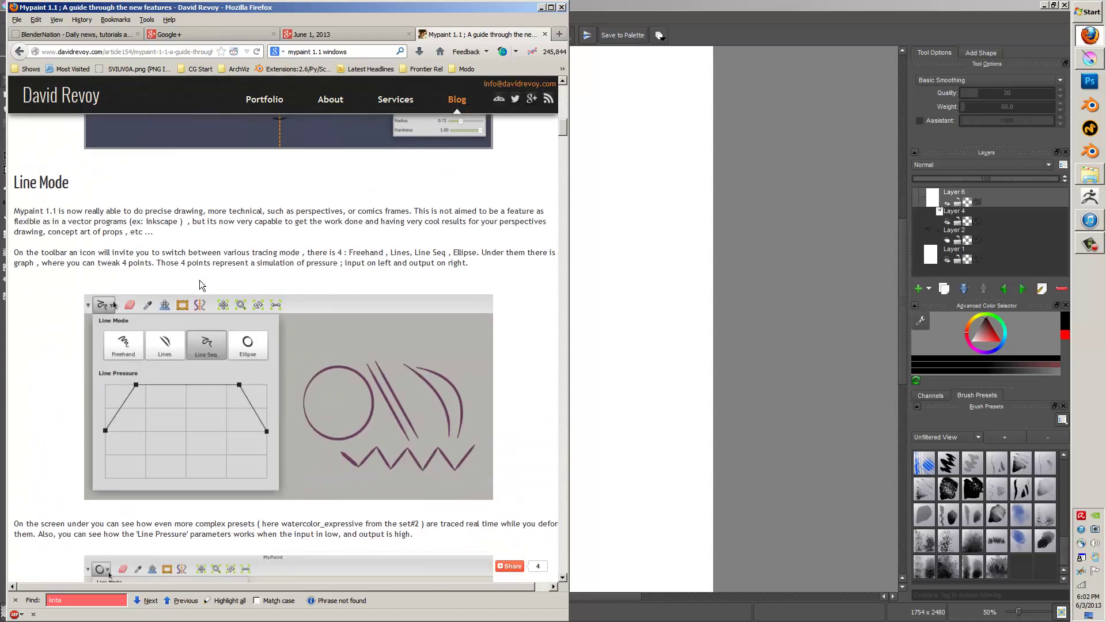
pyautogui.scroll(-15, 132, 298)
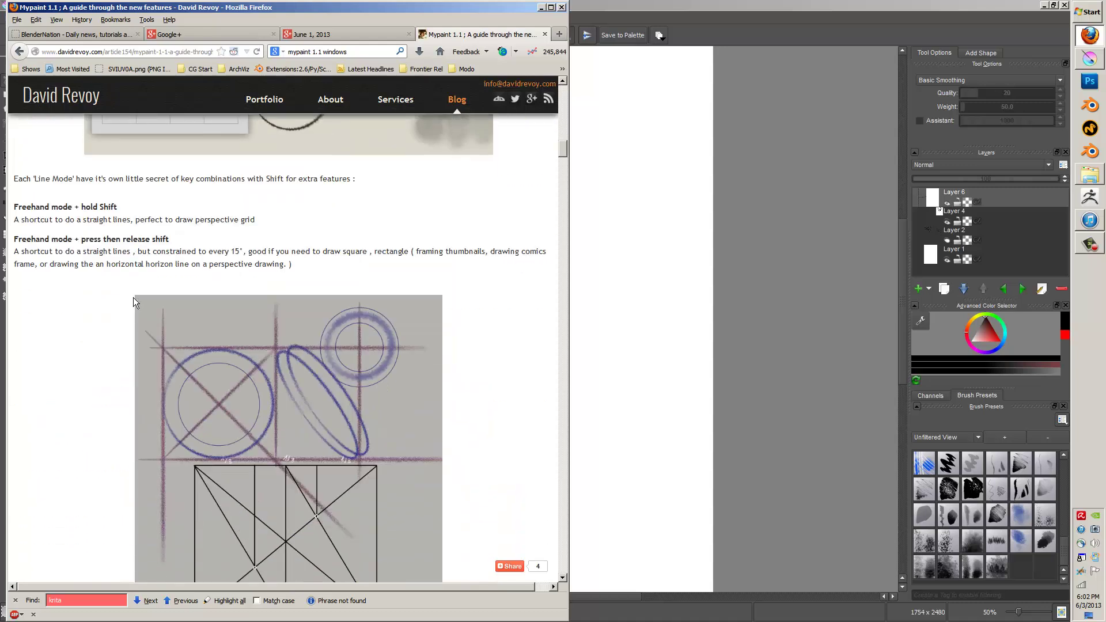
pyautogui.scroll(-5, 135, 298)
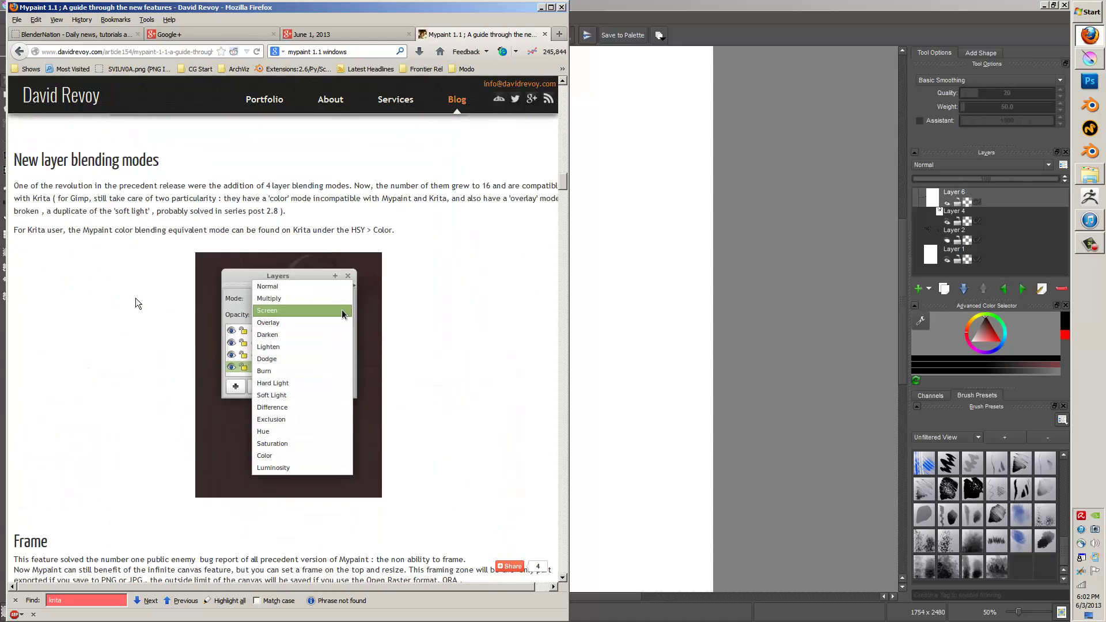
pyautogui.scroll(-6, 226, 282)
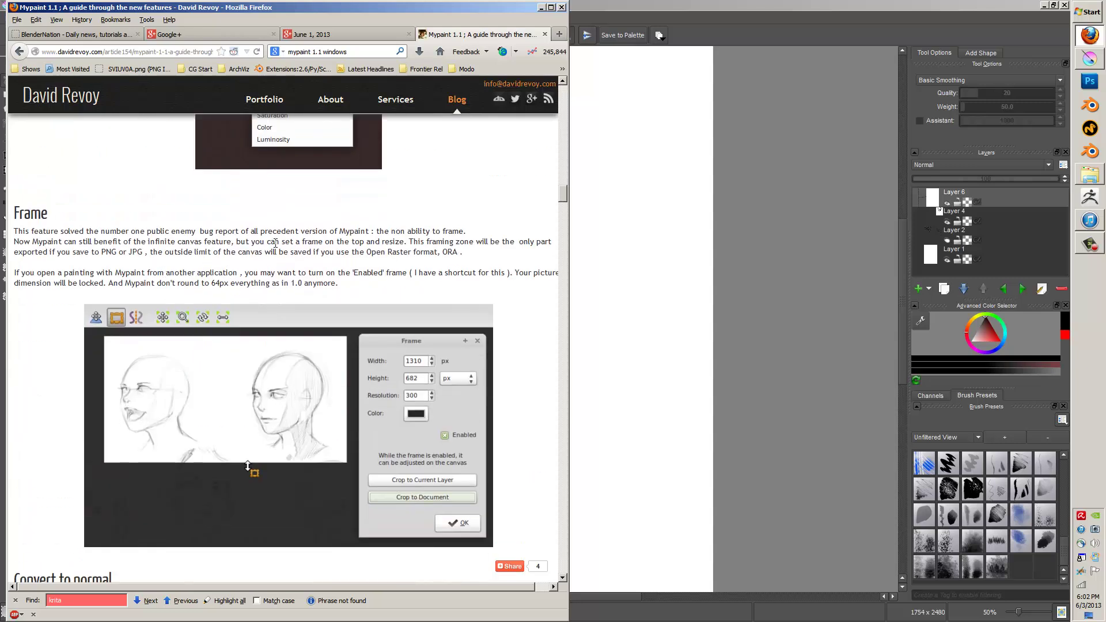
pyautogui.scroll(-15, 138, 340)
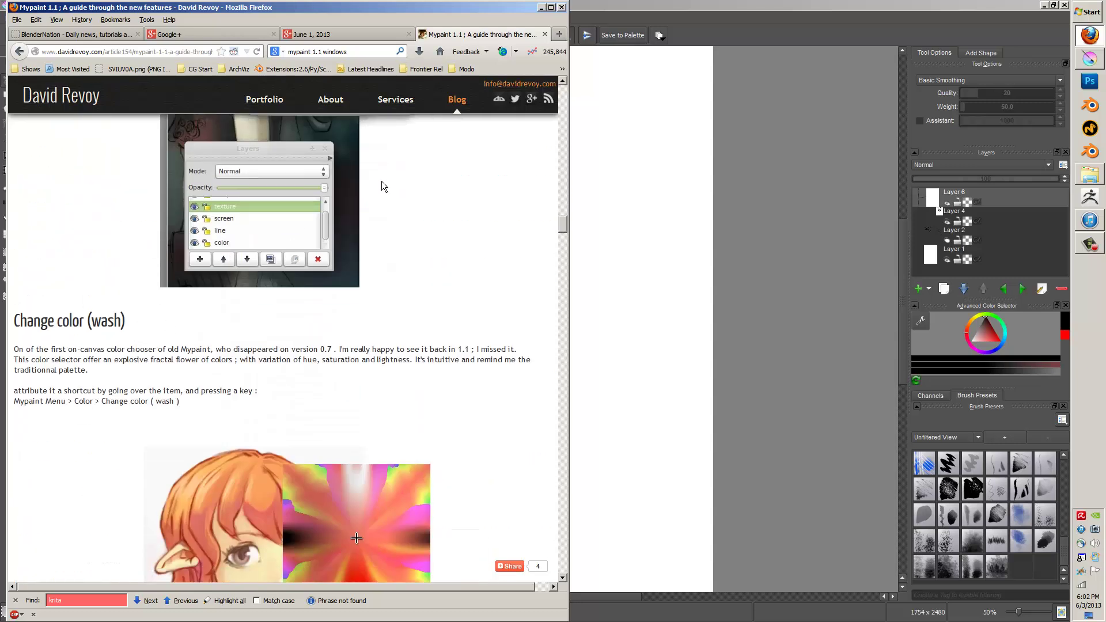
pyautogui.click(541, 7)
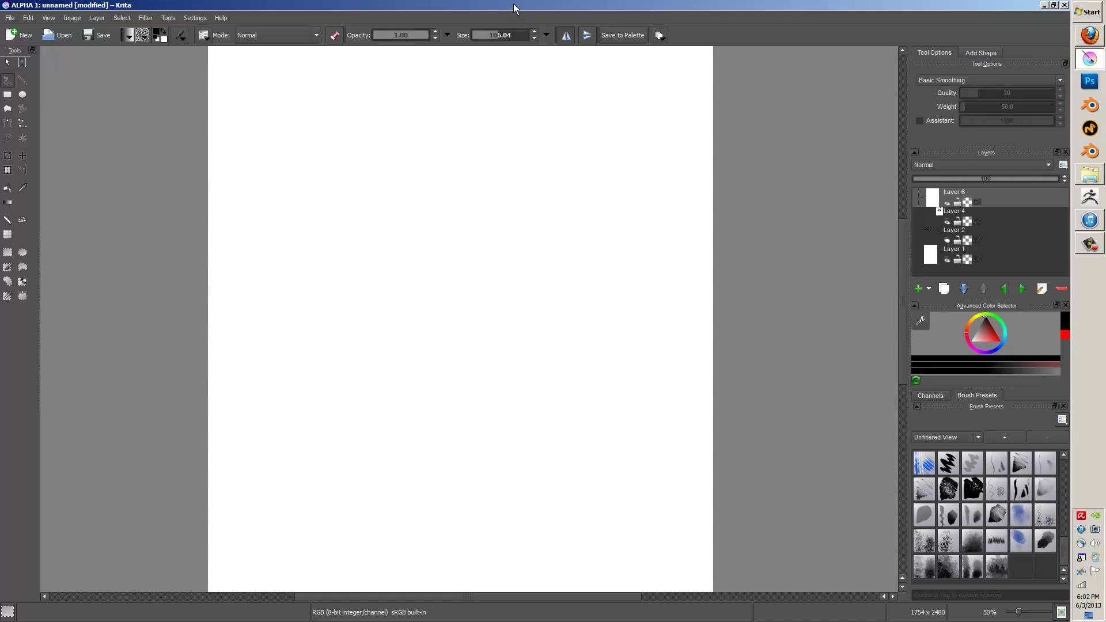
# - View the June 1, 2013 post about the new Krita for Windows build in Firefox, and return to Krita
pyautogui.click(1090, 36)
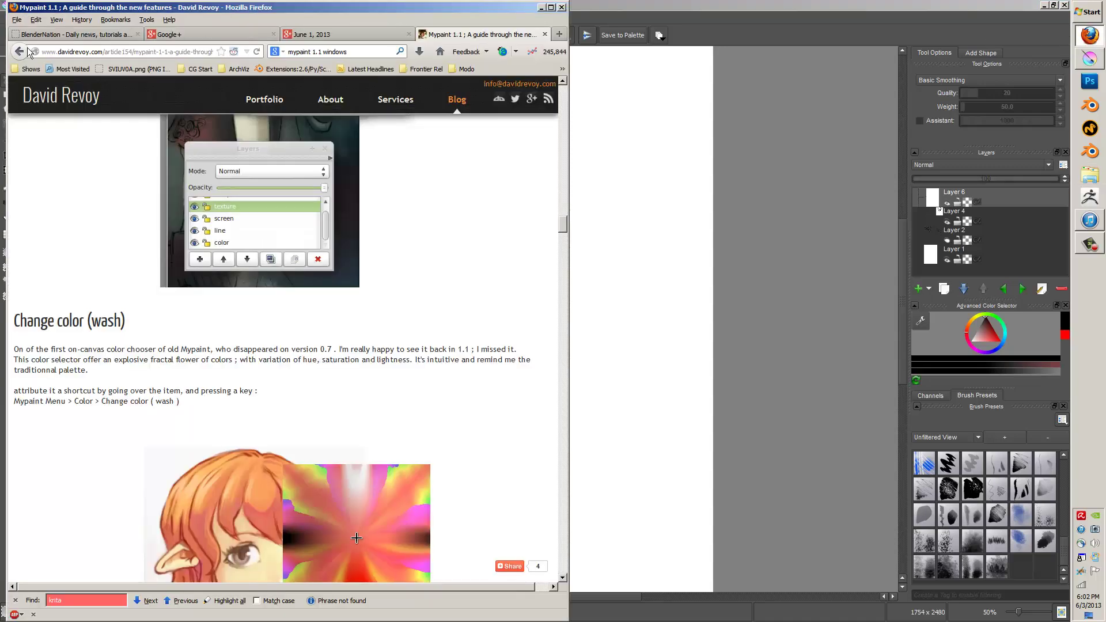
pyautogui.click(331, 34)
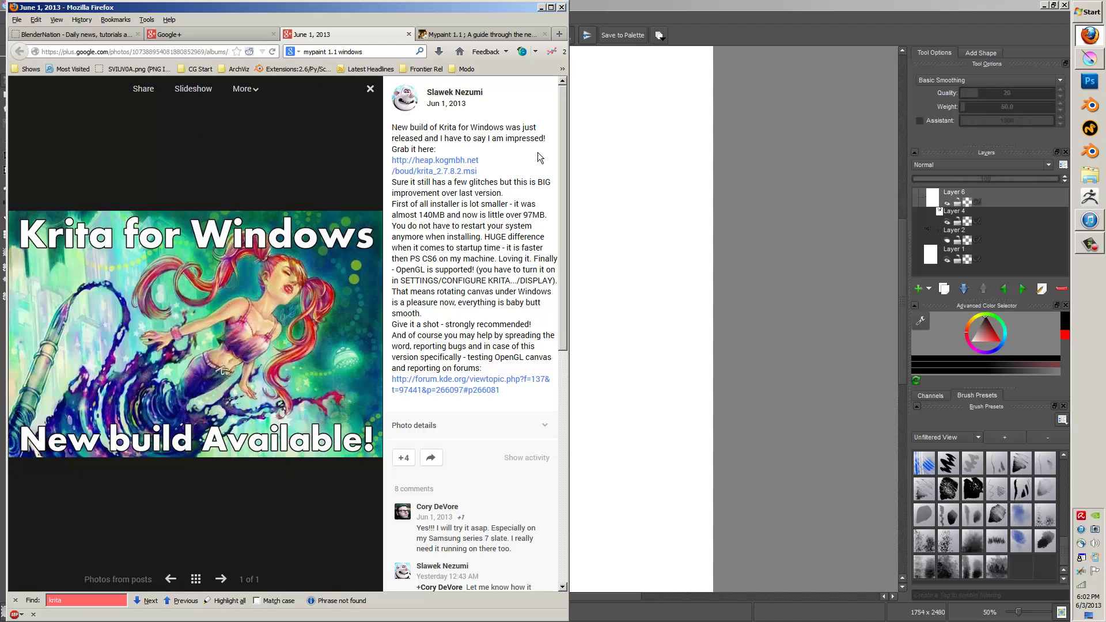
pyautogui.click(542, 8)
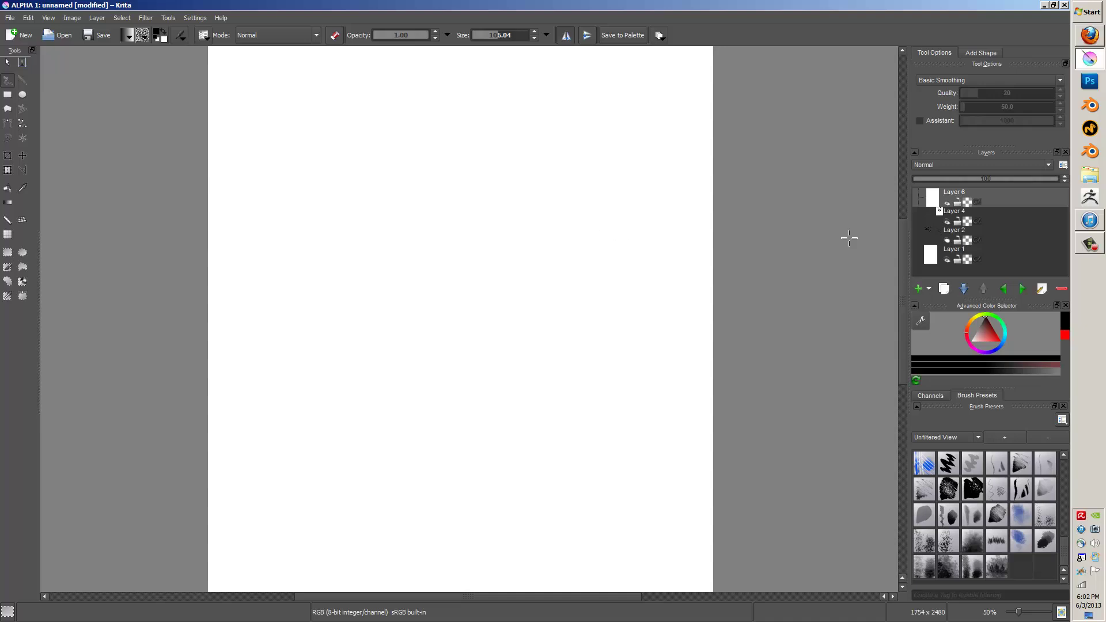
# - Choose a fine brush preset and sketch a few mirrored test strokes across the upper part of the canvas
pyautogui.click(948, 499)
pyautogui.moveTo(420, 236)
pyautogui.mouseDown()
pyautogui.moveTo(487, 242)
pyautogui.moveTo(463, 235)
pyautogui.moveTo(403, 261)
pyautogui.moveTo(401, 275)
pyautogui.moveTo(407, 237)
pyautogui.mouseUp()
pyautogui.hotkey('ctrl', 'z')
pyautogui.moveTo(543, 183)
pyautogui.mouseDown()
pyautogui.moveTo(457, 198)
pyautogui.moveTo(402, 245)
pyautogui.mouseUp()
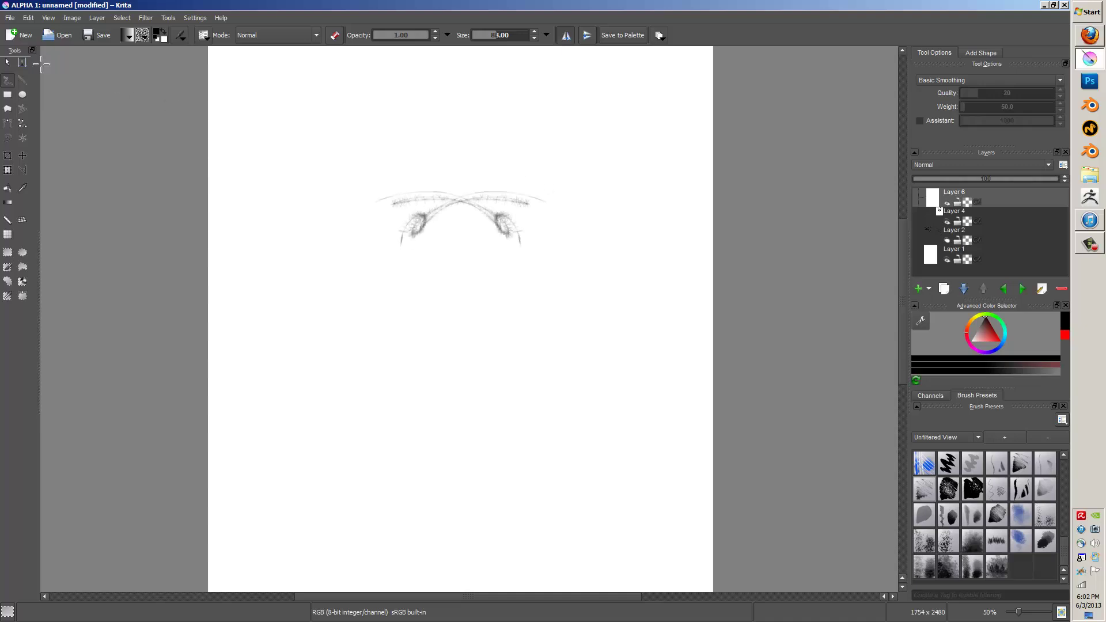
# - Create a new document from the Manga template in the comic templates and maximize its window
pyautogui.click(10, 18)
pyautogui.click(23, 30)
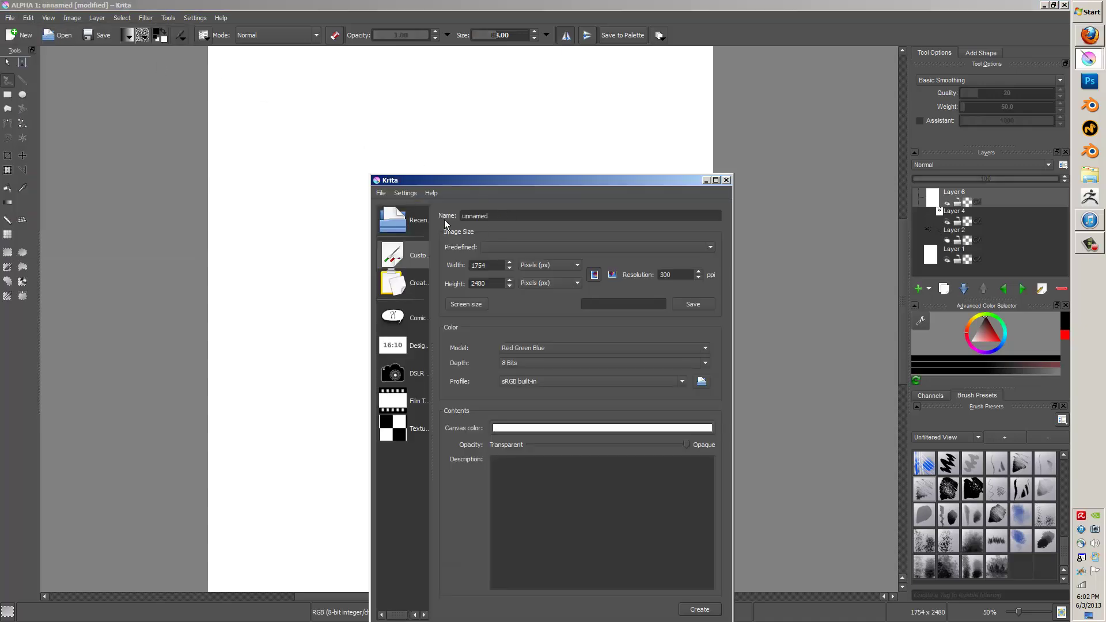
pyautogui.click(399, 291)
pyautogui.click(407, 323)
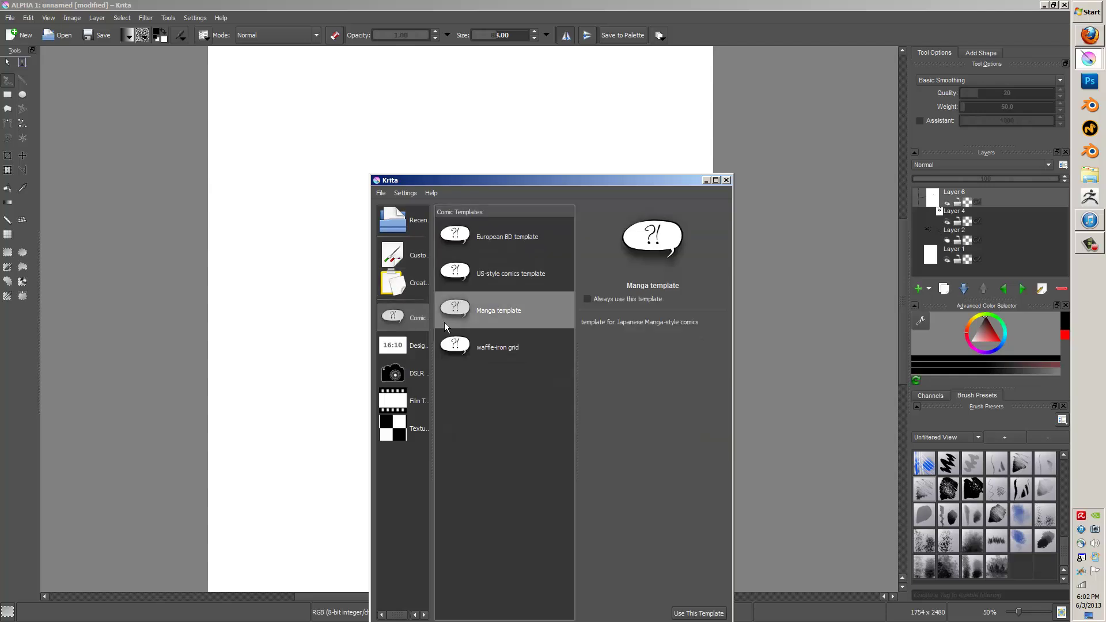
pyautogui.moveTo(548, 186); pyautogui.dragTo(605, 87)
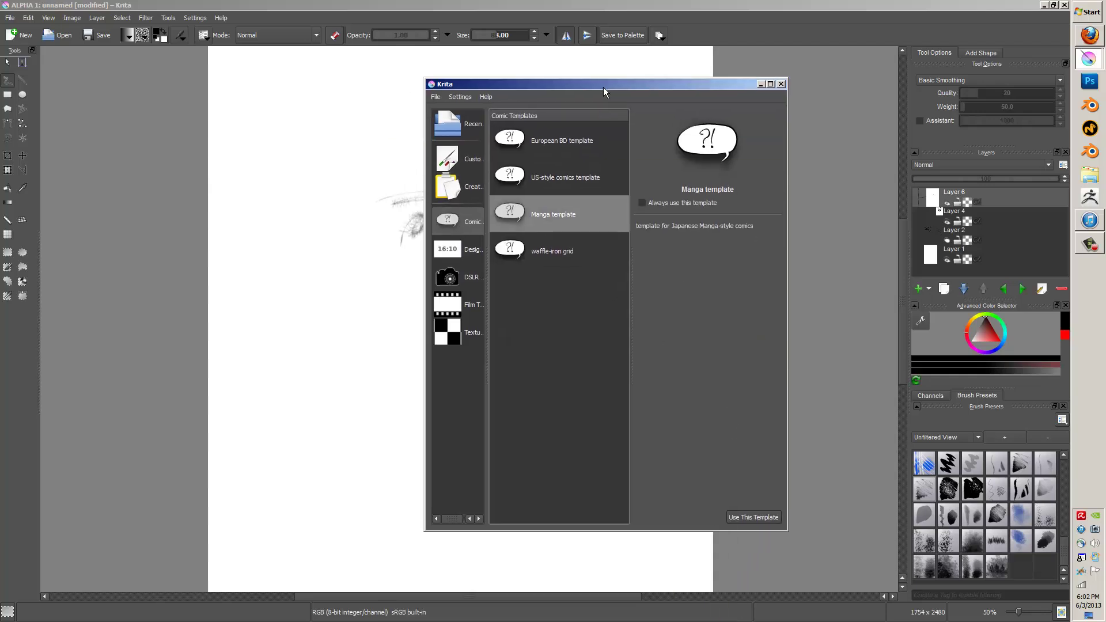
pyautogui.click(753, 514)
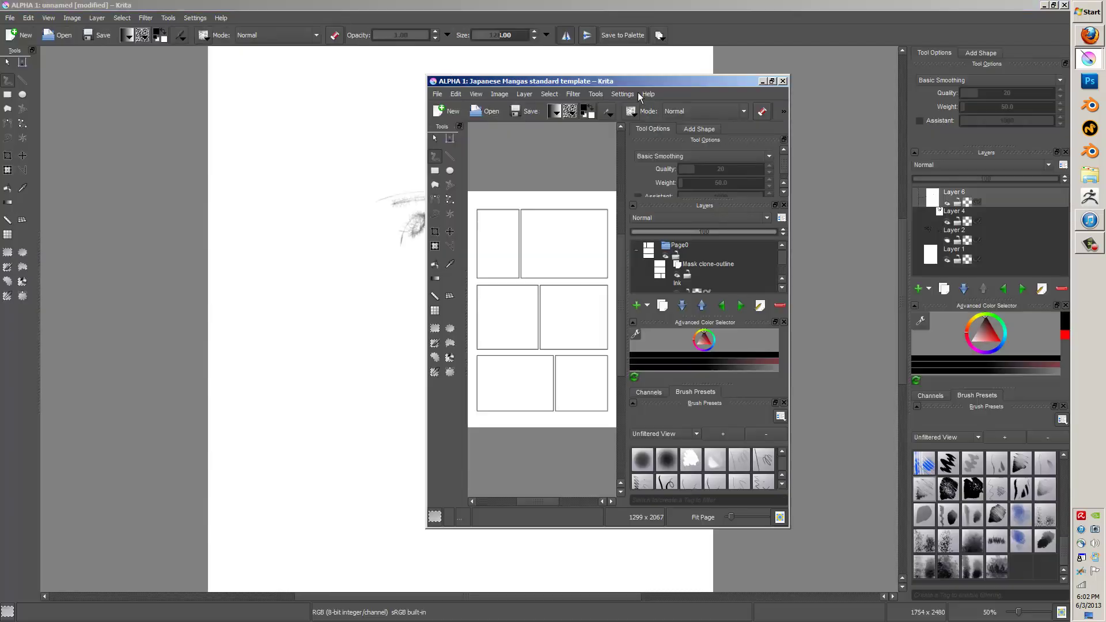
pyautogui.moveTo(621, 81); pyautogui.dragTo(651, 1)
# - Sketch a rough head and shoulders in the first comic panel using a sketchy web-like brush preset at size 1.00
pyautogui.scroll(3, 509, 208)
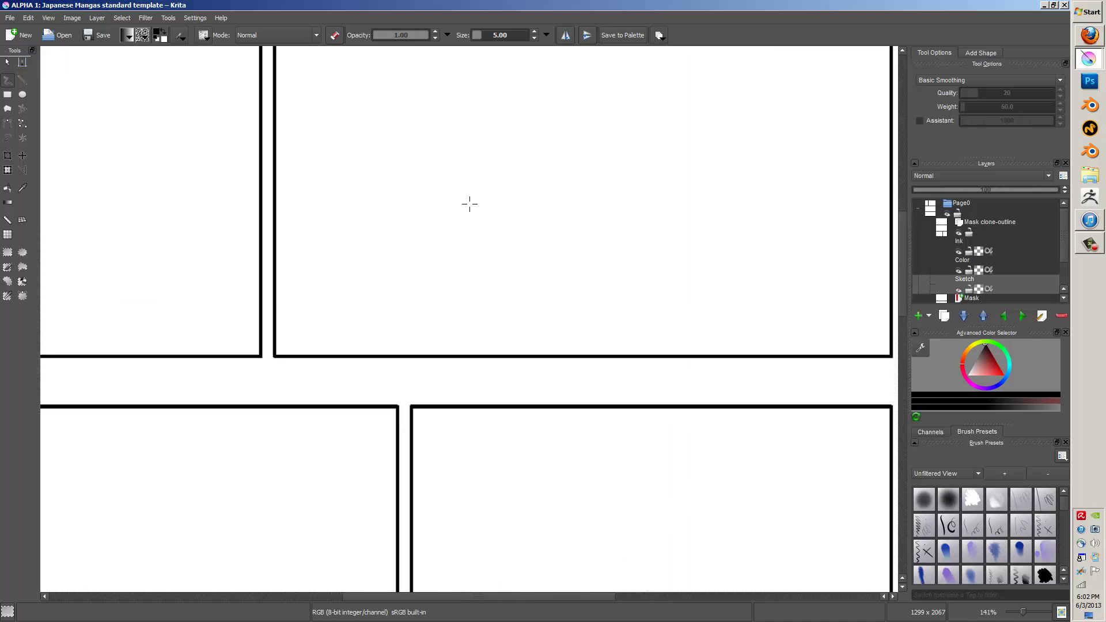
pyautogui.rightClick(470, 203)
pyautogui.click(316, 144)
pyautogui.moveTo(307, 136)
pyautogui.mouseDown()
pyautogui.moveTo(684, 291)
pyautogui.moveTo(755, 375)
pyautogui.moveTo(750, 326)
pyautogui.mouseUp()
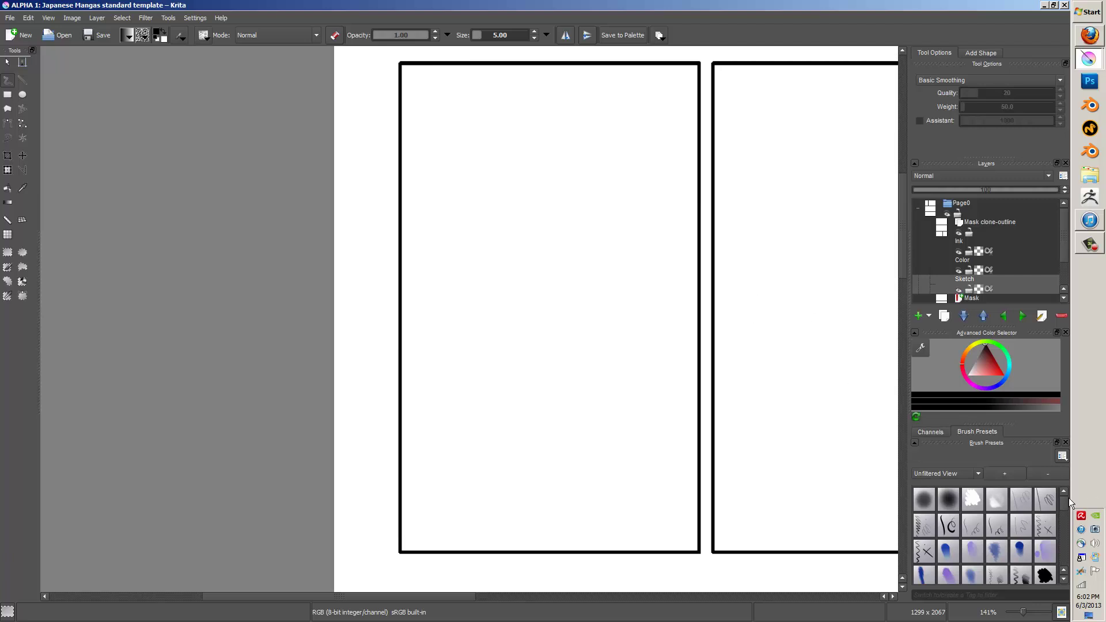
pyautogui.moveTo(1065, 508); pyautogui.dragTo(1067, 527)
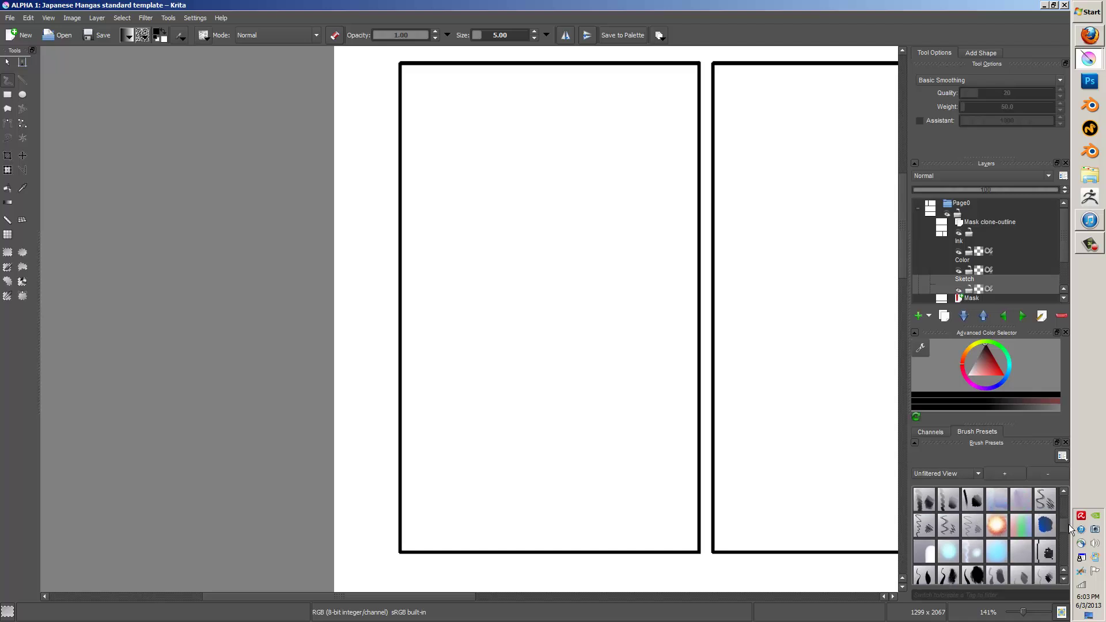
pyautogui.click(925, 525)
pyautogui.moveTo(532, 273)
pyautogui.mouseDown()
pyautogui.moveTo(583, 301)
pyautogui.moveTo(580, 291)
pyautogui.moveTo(554, 345)
pyautogui.moveTo(578, 356)
pyautogui.moveTo(451, 377)
pyautogui.moveTo(609, 317)
pyautogui.mouseUp()
pyautogui.moveTo(610, 262)
pyautogui.mouseDown()
pyautogui.moveTo(536, 395)
pyautogui.moveTo(575, 354)
pyautogui.mouseUp()
pyautogui.moveTo(419, 259)
pyautogui.mouseDown()
pyautogui.moveTo(423, 332)
pyautogui.moveTo(440, 242)
pyautogui.moveTo(410, 304)
pyautogui.moveTo(467, 285)
pyautogui.moveTo(449, 237)
pyautogui.moveTo(418, 244)
pyautogui.moveTo(502, 157)
pyautogui.moveTo(610, 192)
pyautogui.moveTo(448, 204)
pyautogui.moveTo(476, 187)
pyautogui.moveTo(582, 182)
pyautogui.mouseUp()
pyautogui.moveTo(423, 346); pyautogui.dragTo(510, 397)
pyautogui.moveTo(510, 397)
pyautogui.mouseDown()
pyautogui.moveTo(559, 415)
pyautogui.moveTo(543, 405)
pyautogui.mouseUp()
pyautogui.moveTo(444, 381)
pyautogui.mouseDown()
pyautogui.moveTo(433, 503)
pyautogui.moveTo(429, 416)
pyautogui.moveTo(469, 530)
pyautogui.mouseUp()
pyautogui.moveTo(584, 372)
pyautogui.mouseDown()
pyautogui.moveTo(672, 506)
pyautogui.moveTo(454, 517)
pyautogui.moveTo(556, 526)
pyautogui.mouseUp()
# - Sketch a skyline of blocky buildings and narrow towers across the wide panel in the top row
pyautogui.moveTo(731, 371)
pyautogui.mouseDown()
pyautogui.moveTo(669, 402)
pyautogui.moveTo(449, 389)
pyautogui.moveTo(346, 302)
pyautogui.moveTo(282, 332)
pyautogui.moveTo(288, 385)
pyautogui.mouseUp()
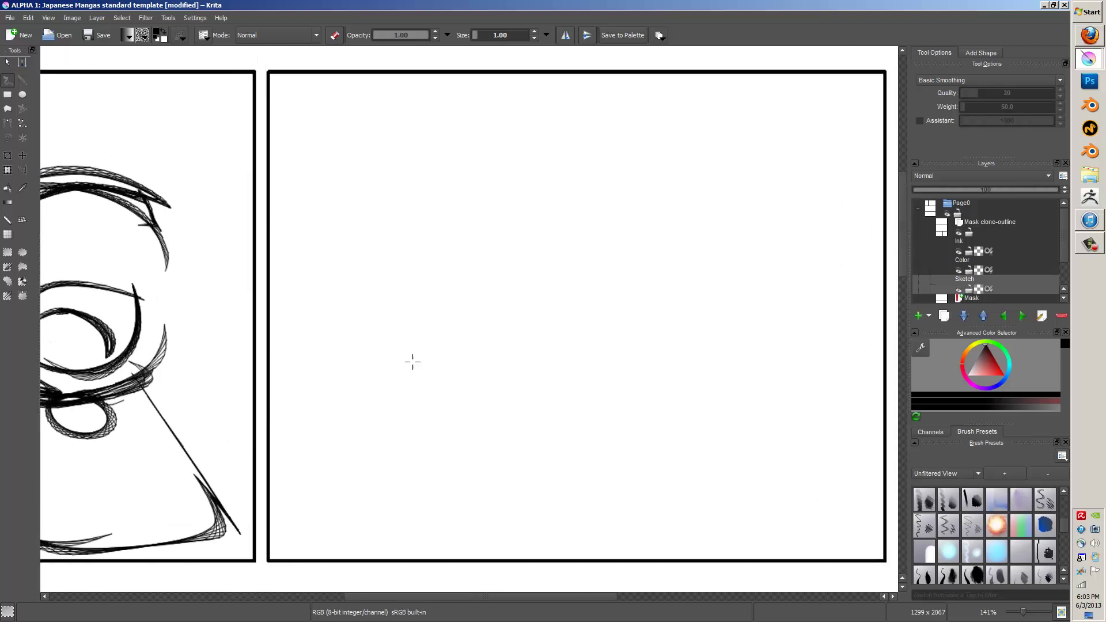
pyautogui.moveTo(277, 435)
pyautogui.mouseDown()
pyautogui.moveTo(296, 313)
pyautogui.moveTo(412, 304)
pyautogui.mouseUp()
pyautogui.moveTo(398, 305); pyautogui.dragTo(410, 542)
pyautogui.moveTo(392, 346)
pyautogui.mouseDown()
pyautogui.moveTo(353, 328)
pyautogui.moveTo(392, 361)
pyautogui.moveTo(386, 394)
pyautogui.mouseUp()
pyautogui.moveTo(393, 364)
pyautogui.mouseDown()
pyautogui.moveTo(373, 347)
pyautogui.moveTo(356, 366)
pyautogui.mouseUp()
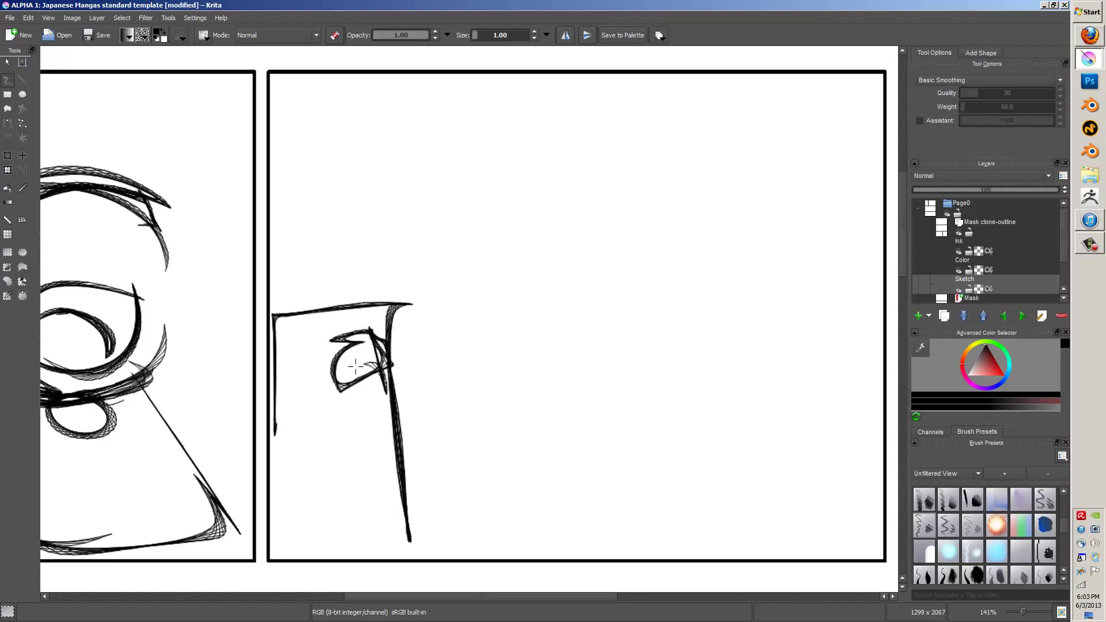
pyautogui.moveTo(340, 415); pyautogui.dragTo(352, 494)
pyautogui.moveTo(372, 414)
pyautogui.mouseDown()
pyautogui.moveTo(357, 470)
pyautogui.moveTo(469, 417)
pyautogui.moveTo(474, 558)
pyautogui.mouseUp()
pyautogui.moveTo(467, 398); pyautogui.dragTo(471, 518)
pyautogui.moveTo(426, 398)
pyautogui.mouseDown()
pyautogui.moveTo(443, 200)
pyautogui.moveTo(592, 191)
pyautogui.moveTo(602, 492)
pyautogui.moveTo(659, 403)
pyautogui.moveTo(662, 538)
pyautogui.moveTo(666, 476)
pyautogui.moveTo(689, 443)
pyautogui.moveTo(888, 448)
pyautogui.mouseUp()
pyautogui.moveTo(809, 419); pyautogui.dragTo(800, 438)
pyautogui.moveTo(803, 397)
pyautogui.mouseDown()
pyautogui.moveTo(882, 386)
pyautogui.moveTo(872, 441)
pyautogui.mouseUp()
pyautogui.moveTo(858, 394); pyautogui.dragTo(876, 444)
pyautogui.moveTo(827, 383)
pyautogui.mouseDown()
pyautogui.moveTo(829, 344)
pyautogui.moveTo(820, 396)
pyautogui.mouseUp()
pyautogui.moveTo(731, 415)
pyautogui.mouseDown()
pyautogui.moveTo(733, 209)
pyautogui.moveTo(732, 437)
pyautogui.mouseUp()
pyautogui.moveTo(727, 187); pyautogui.dragTo(738, 311)
pyautogui.moveTo(748, 270)
pyautogui.mouseDown()
pyautogui.moveTo(753, 441)
pyautogui.moveTo(734, 346)
pyautogui.moveTo(701, 426)
pyautogui.mouseUp()
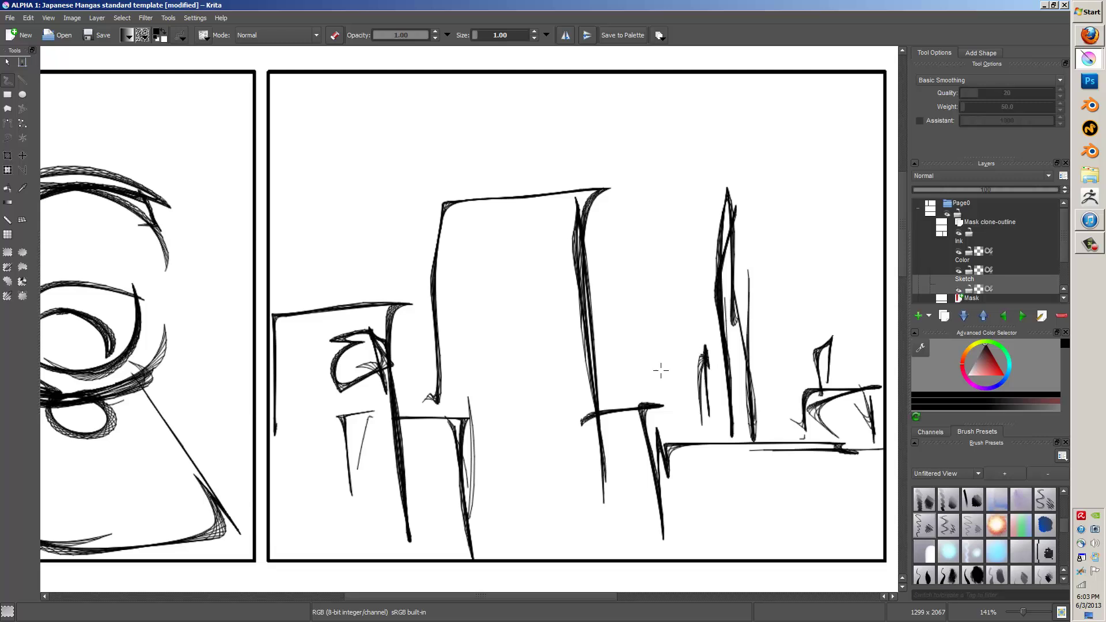
# - Sketch a large looping circle in the sky above the buildings, overlapping the tall tower
pyautogui.moveTo(801, 132)
pyautogui.mouseDown()
pyautogui.moveTo(618, 125)
pyautogui.moveTo(712, 305)
pyautogui.moveTo(644, 283)
pyautogui.moveTo(620, 123)
pyautogui.moveTo(792, 97)
pyautogui.moveTo(842, 232)
pyautogui.moveTo(734, 285)
pyautogui.mouseUp()
pyautogui.moveTo(798, 147); pyautogui.dragTo(833, 194)
pyautogui.moveTo(837, 237); pyautogui.dragTo(618, 227)
pyautogui.moveTo(613, 113); pyautogui.dragTo(649, 246)
pyautogui.moveTo(612, 74); pyautogui.dragTo(582, 121)
pyautogui.moveTo(582, 196); pyautogui.dragTo(645, 289)
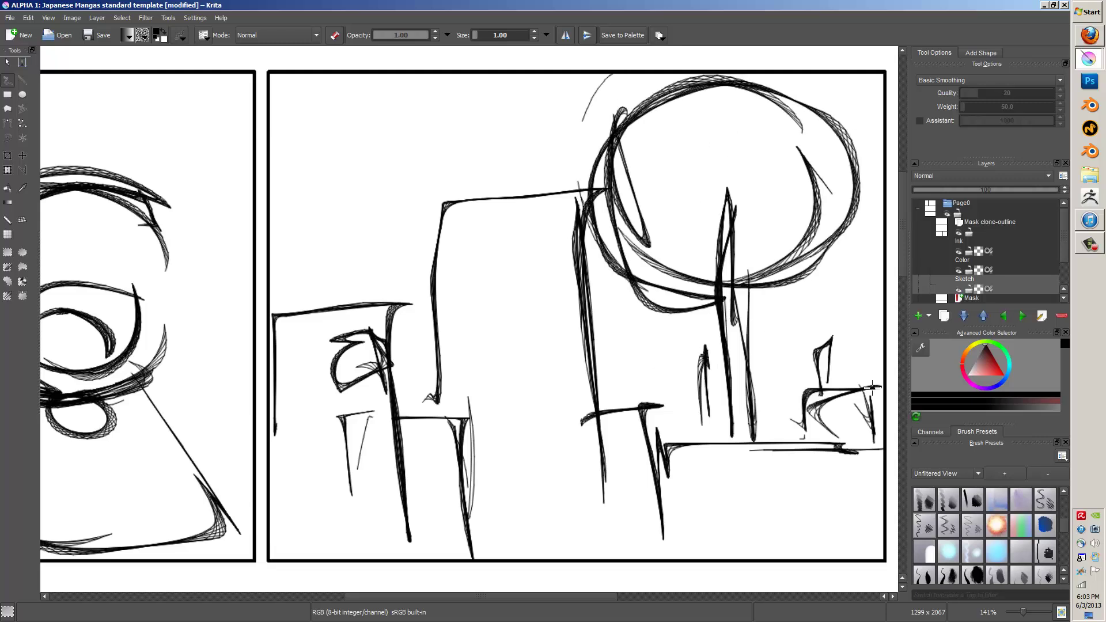
# - Filter the brush presets by the Fav tag and select the rough black textured preset
pyautogui.click(939, 473)
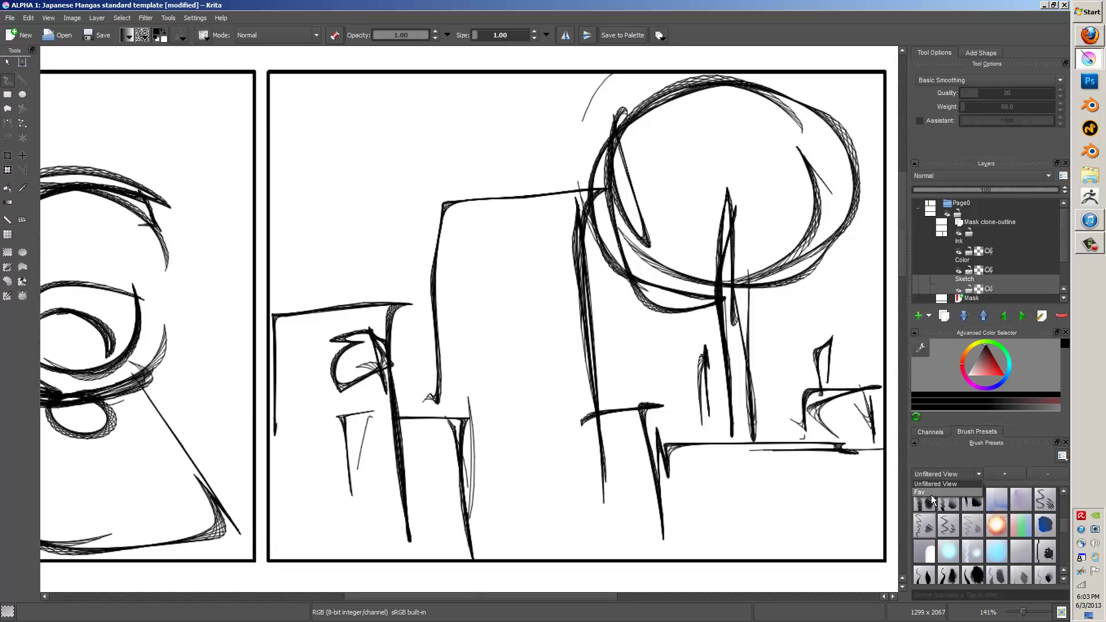
pyautogui.click(932, 497)
pyautogui.click(925, 487)
# - Draw a dark, long-legged creature with a pointed head in the middle row's first panel using the rough textured brush
pyautogui.moveTo(704, 328); pyautogui.dragTo(315, 337)
pyautogui.moveTo(635, 249); pyautogui.dragTo(1005, 128)
pyautogui.moveTo(314, 293); pyautogui.dragTo(781, 189)
pyautogui.moveTo(671, 380); pyautogui.dragTo(679, 91)
pyautogui.moveTo(624, 219); pyautogui.dragTo(575, 113)
pyautogui.moveTo(642, 252); pyautogui.dragTo(659, 291)
pyautogui.moveTo(737, 401)
pyautogui.mouseDown()
pyautogui.moveTo(740, 300)
pyautogui.moveTo(740, 471)
pyautogui.moveTo(735, 261)
pyautogui.moveTo(727, 255)
pyautogui.moveTo(730, 285)
pyautogui.moveTo(724, 269)
pyautogui.moveTo(611, 229)
pyautogui.moveTo(601, 289)
pyautogui.moveTo(598, 248)
pyautogui.moveTo(602, 357)
pyautogui.moveTo(616, 397)
pyautogui.moveTo(600, 242)
pyautogui.moveTo(619, 380)
pyautogui.moveTo(601, 251)
pyautogui.moveTo(530, 293)
pyautogui.moveTo(535, 388)
pyautogui.moveTo(622, 217)
pyautogui.mouseUp()
pyautogui.scroll(-1, 729, 285)
pyautogui.moveTo(621, 170)
pyautogui.mouseDown()
pyautogui.moveTo(636, 194)
pyautogui.moveTo(658, 154)
pyautogui.moveTo(632, 139)
pyautogui.moveTo(640, 160)
pyautogui.mouseUp()
pyautogui.moveTo(565, 192)
pyautogui.mouseDown()
pyautogui.moveTo(507, 180)
pyautogui.moveTo(522, 214)
pyautogui.moveTo(582, 188)
pyautogui.moveTo(616, 188)
pyautogui.mouseUp()
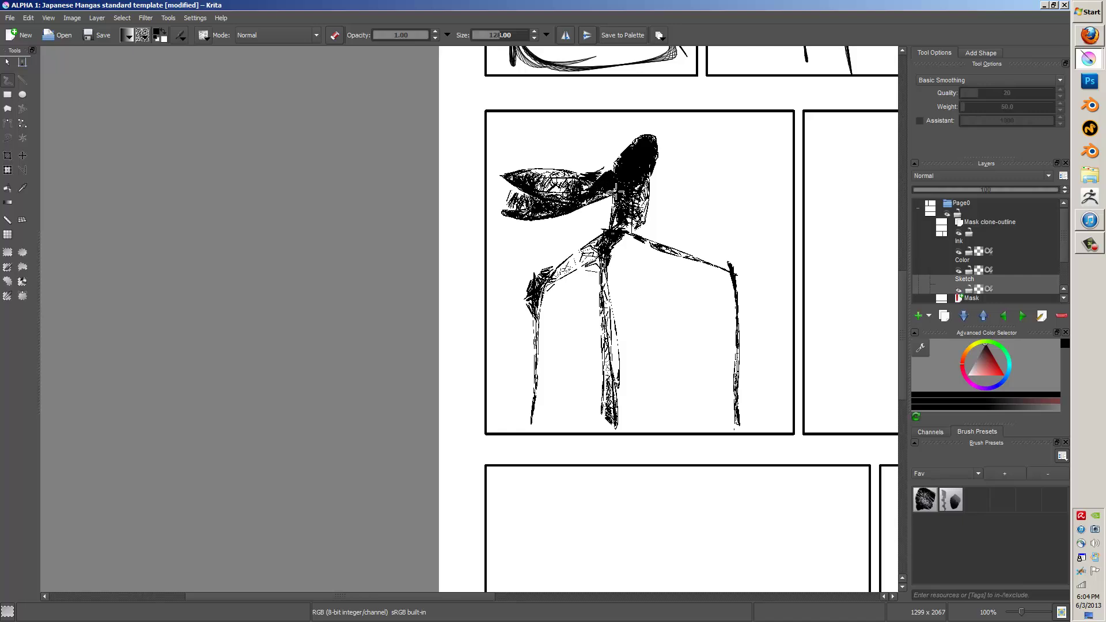
pyautogui.moveTo(656, 236); pyautogui.dragTo(620, 231)
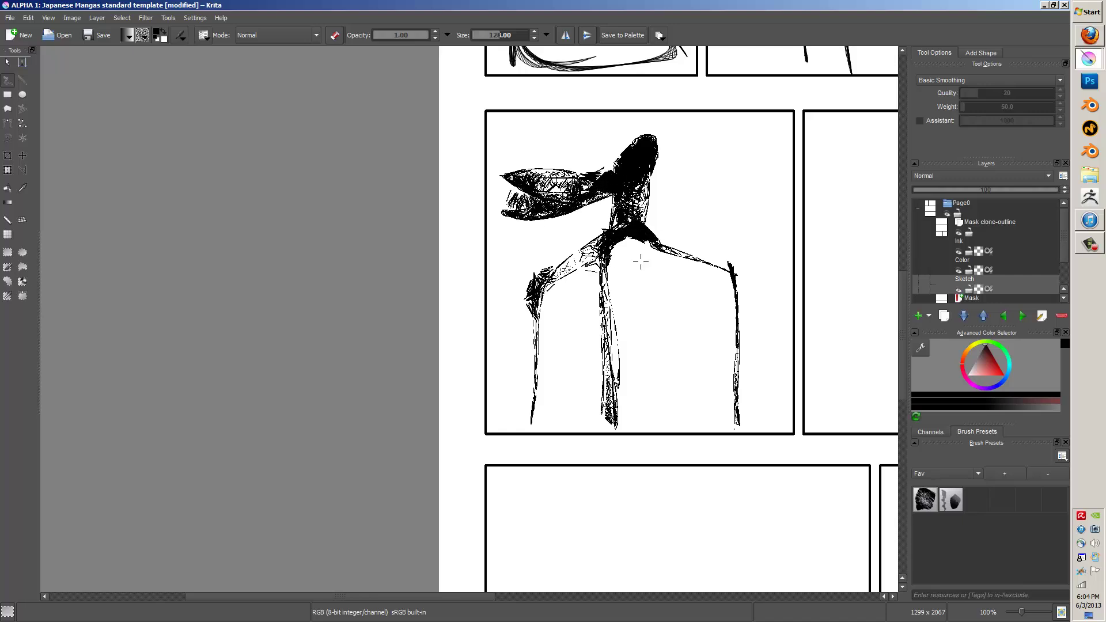
# - Add another limb reaching the panel's edge and a shaded curved shape in the panel's upper right corner
pyautogui.moveTo(741, 283)
pyautogui.mouseDown()
pyautogui.moveTo(794, 323)
pyautogui.moveTo(793, 346)
pyautogui.mouseUp()
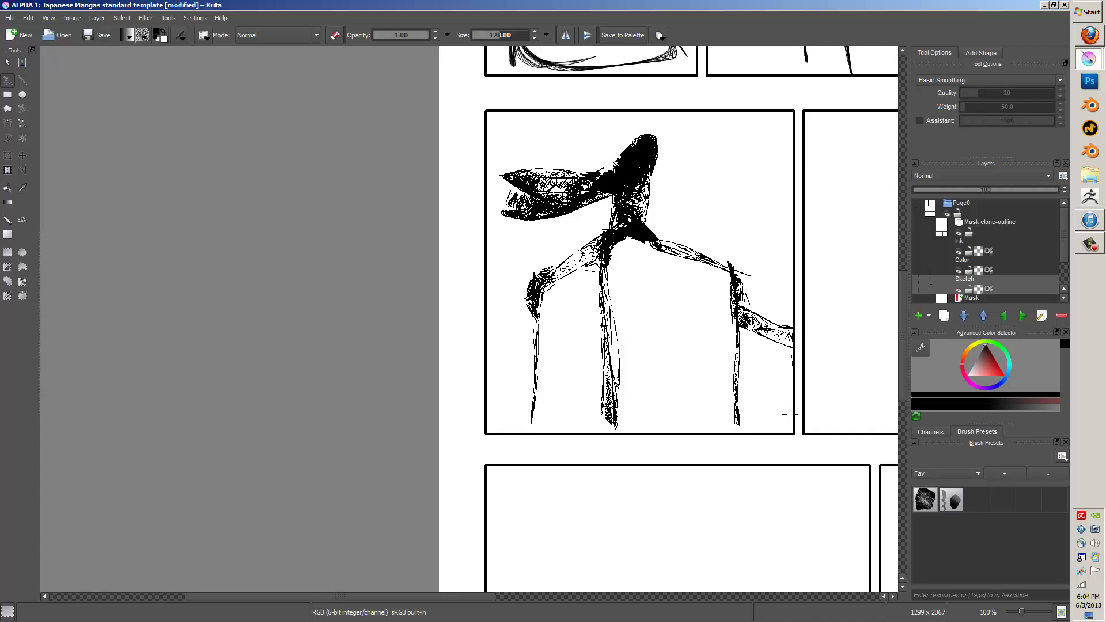
pyautogui.moveTo(729, 115); pyautogui.dragTo(806, 205)
pyautogui.moveTo(768, 158); pyautogui.dragTo(775, 174)
# - Draw a rough figure with sweeping curves and dark hatching in the middle row's second panel
pyautogui.moveTo(776, 254); pyautogui.dragTo(478, 262)
pyautogui.moveTo(575, 241); pyautogui.dragTo(528, 245)
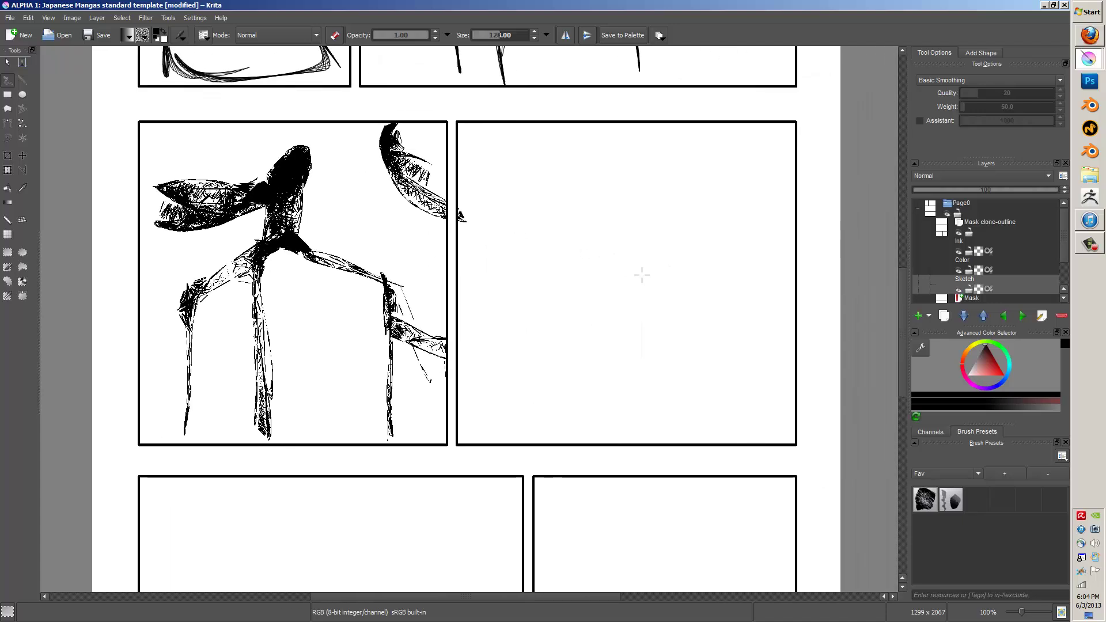
pyautogui.moveTo(621, 167)
pyautogui.mouseDown()
pyautogui.moveTo(624, 142)
pyautogui.moveTo(631, 288)
pyautogui.moveTo(595, 363)
pyautogui.mouseUp()
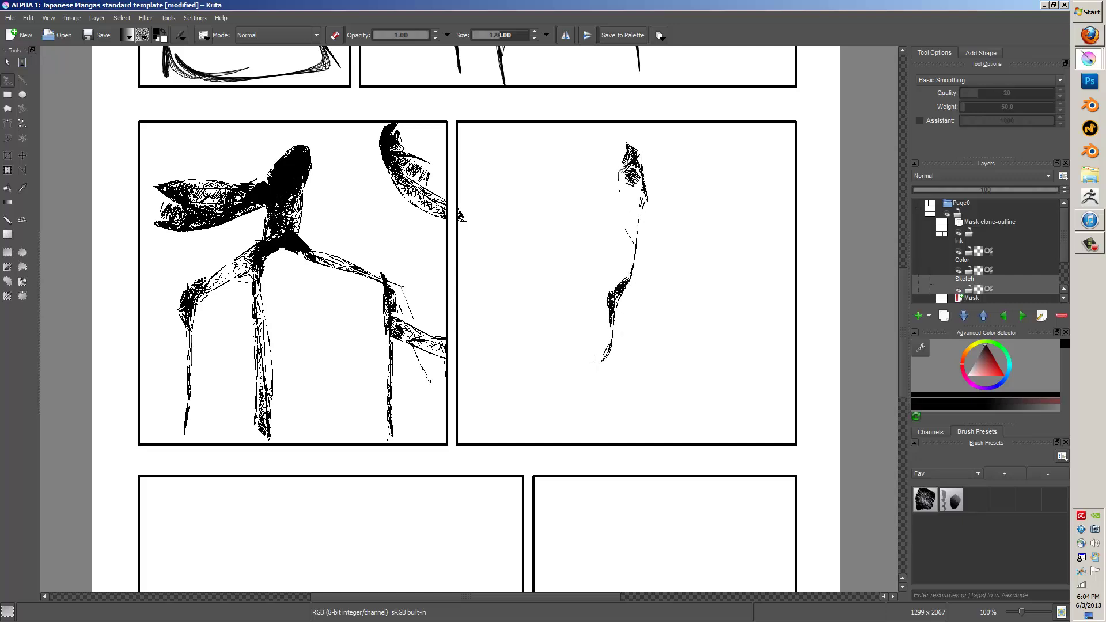
pyautogui.moveTo(450, 353); pyautogui.dragTo(517, 386)
pyautogui.moveTo(472, 291)
pyautogui.mouseDown()
pyautogui.moveTo(544, 311)
pyautogui.moveTo(582, 288)
pyautogui.moveTo(531, 254)
pyautogui.moveTo(570, 261)
pyautogui.moveTo(613, 242)
pyautogui.moveTo(568, 256)
pyautogui.mouseUp()
pyautogui.moveTo(550, 171)
pyautogui.mouseDown()
pyautogui.moveTo(570, 161)
pyautogui.moveTo(561, 207)
pyautogui.moveTo(473, 222)
pyautogui.moveTo(518, 173)
pyautogui.moveTo(582, 155)
pyautogui.moveTo(623, 202)
pyautogui.moveTo(651, 172)
pyautogui.moveTo(572, 374)
pyautogui.mouseUp()
pyautogui.moveTo(482, 128)
pyautogui.mouseDown()
pyautogui.moveTo(605, 178)
pyautogui.moveTo(645, 150)
pyautogui.moveTo(611, 227)
pyautogui.moveTo(693, 229)
pyautogui.moveTo(761, 247)
pyautogui.moveTo(709, 173)
pyautogui.moveTo(640, 317)
pyautogui.moveTo(539, 398)
pyautogui.moveTo(599, 403)
pyautogui.moveTo(531, 441)
pyautogui.mouseUp()
pyautogui.moveTo(503, 366)
pyautogui.mouseDown()
pyautogui.moveTo(672, 243)
pyautogui.moveTo(689, 180)
pyautogui.mouseUp()
# - Draw a round, thick-outlined head with a single black eye in the bottom row's first panel
pyautogui.rightClick(574, 397)
pyautogui.moveTo(439, 339)
pyautogui.mouseDown()
pyautogui.moveTo(479, 391)
pyautogui.moveTo(529, 287)
pyautogui.mouseUp()
pyautogui.moveTo(528, 308)
pyautogui.mouseDown()
pyautogui.moveTo(519, 254)
pyautogui.moveTo(487, 318)
pyautogui.moveTo(494, 225)
pyautogui.moveTo(536, 296)
pyautogui.moveTo(443, 252)
pyautogui.moveTo(487, 270)
pyautogui.mouseUp()
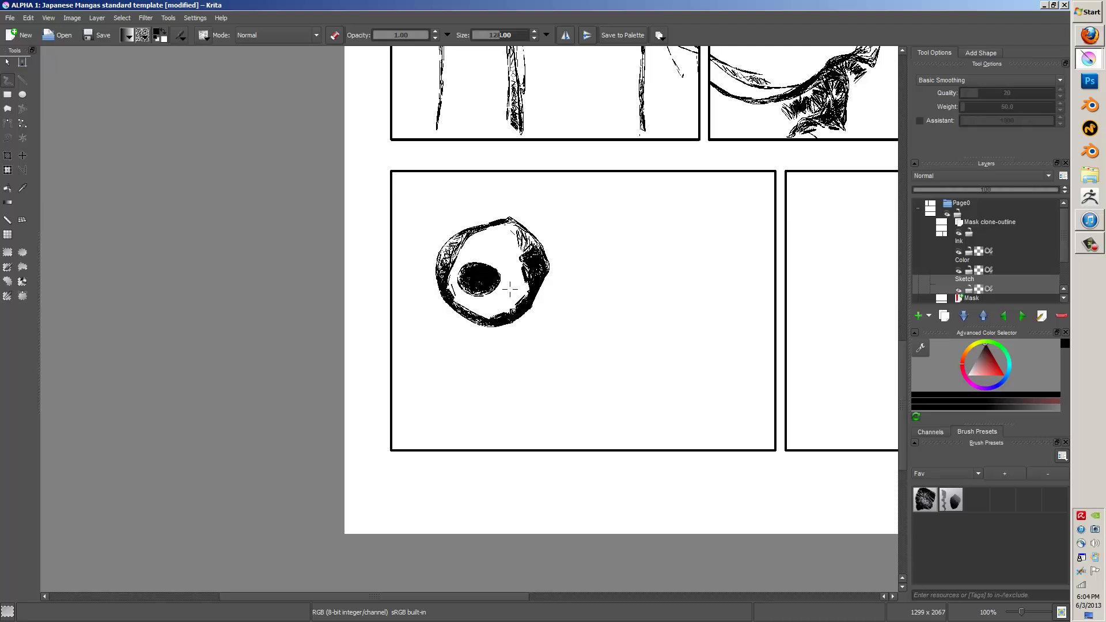
# - Add an outstretched arm ending in a blocky shape, an oval body and two feet to the one-eyed character
pyautogui.moveTo(479, 411)
pyautogui.mouseDown()
pyautogui.moveTo(541, 314)
pyautogui.moveTo(461, 369)
pyautogui.moveTo(461, 328)
pyautogui.moveTo(527, 306)
pyautogui.moveTo(570, 341)
pyautogui.moveTo(634, 311)
pyautogui.moveTo(519, 305)
pyautogui.moveTo(649, 282)
pyautogui.moveTo(663, 311)
pyautogui.moveTo(674, 288)
pyautogui.moveTo(657, 254)
pyautogui.moveTo(731, 295)
pyautogui.moveTo(749, 276)
pyautogui.moveTo(663, 300)
pyautogui.moveTo(583, 349)
pyautogui.mouseUp()
pyautogui.moveTo(657, 291)
pyautogui.mouseDown()
pyautogui.moveTo(682, 311)
pyautogui.moveTo(654, 323)
pyautogui.mouseUp()
pyautogui.moveTo(444, 300); pyautogui.dragTo(507, 233)
pyautogui.moveTo(431, 382)
pyautogui.mouseDown()
pyautogui.moveTo(404, 416)
pyautogui.moveTo(479, 396)
pyautogui.mouseUp()
pyautogui.moveTo(557, 370); pyautogui.dragTo(502, 392)
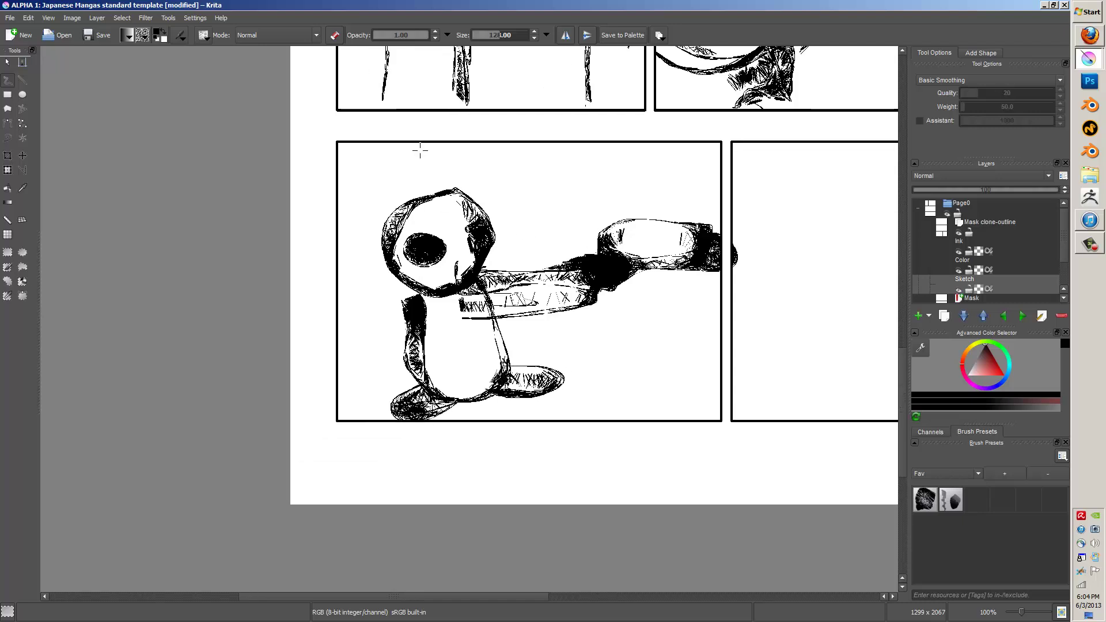
# - Draw a figure's shoulders with long shaded lines running down to the panel edge in the bottom row's second panel
pyautogui.press('e')
pyautogui.click(333, 34)
pyautogui.moveTo(753, 281)
pyautogui.mouseDown()
pyautogui.moveTo(434, 311)
pyautogui.moveTo(432, 329)
pyautogui.mouseUp()
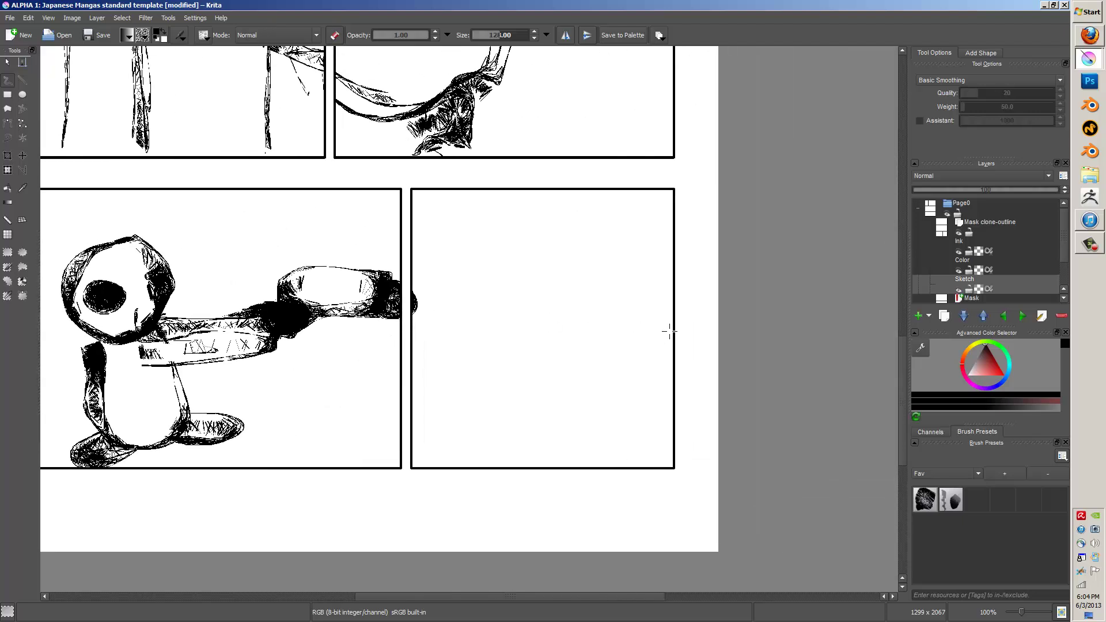
pyautogui.moveTo(575, 314); pyautogui.dragTo(580, 452)
pyautogui.moveTo(570, 313)
pyautogui.mouseDown()
pyautogui.moveTo(542, 321)
pyautogui.moveTo(503, 363)
pyautogui.moveTo(526, 477)
pyautogui.moveTo(519, 372)
pyautogui.moveTo(544, 326)
pyautogui.moveTo(579, 426)
pyautogui.moveTo(576, 383)
pyautogui.moveTo(583, 460)
pyautogui.moveTo(572, 324)
pyautogui.moveTo(584, 311)
pyautogui.moveTo(660, 325)
pyautogui.mouseUp()
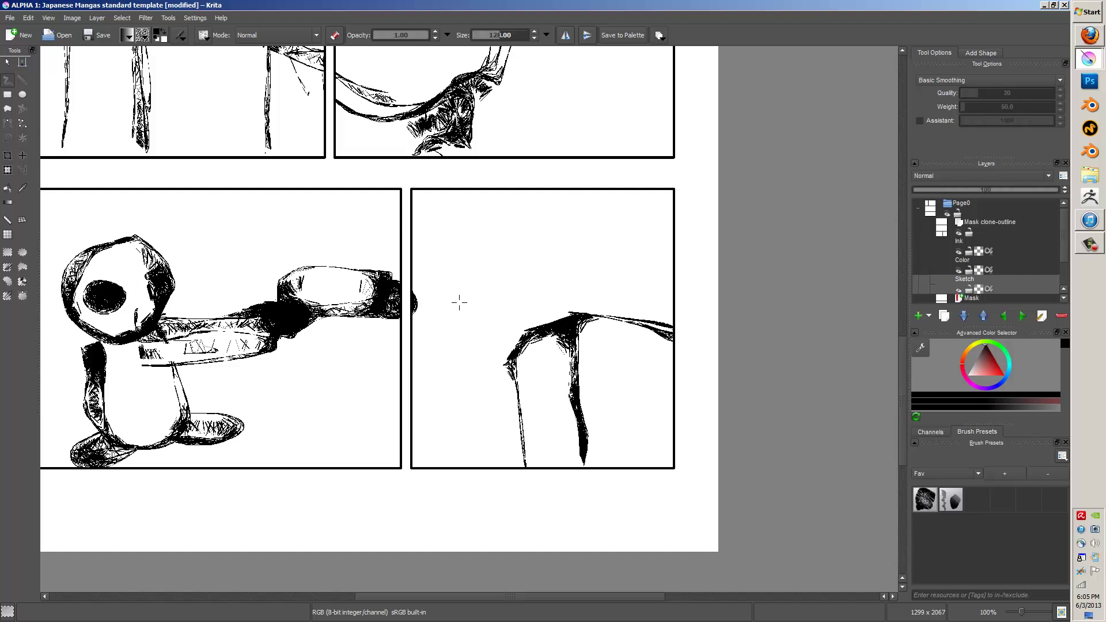
# - Add a dark rounded head with spiky hair above the shoulders and join it to the body with a thick neck
pyautogui.moveTo(490, 246)
pyautogui.mouseDown()
pyautogui.moveTo(478, 253)
pyautogui.moveTo(489, 270)
pyautogui.moveTo(525, 230)
pyautogui.moveTo(532, 202)
pyautogui.moveTo(496, 262)
pyautogui.moveTo(570, 199)
pyautogui.moveTo(534, 229)
pyautogui.mouseUp()
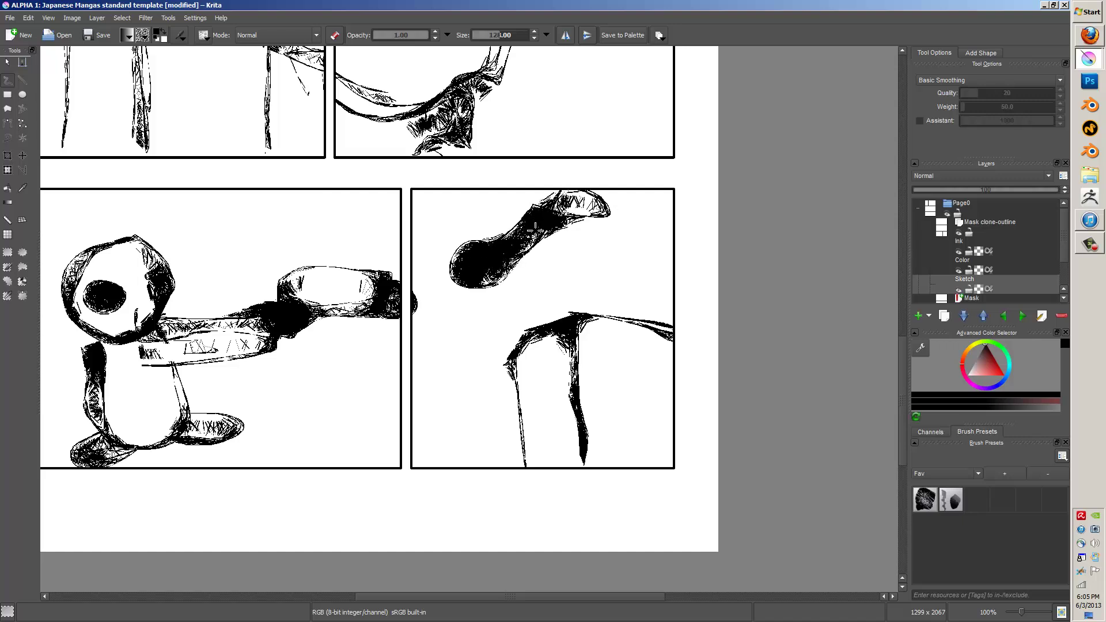
pyautogui.moveTo(622, 236)
pyautogui.mouseDown()
pyautogui.moveTo(545, 244)
pyautogui.moveTo(497, 207)
pyautogui.moveTo(528, 222)
pyautogui.moveTo(528, 191)
pyautogui.mouseUp()
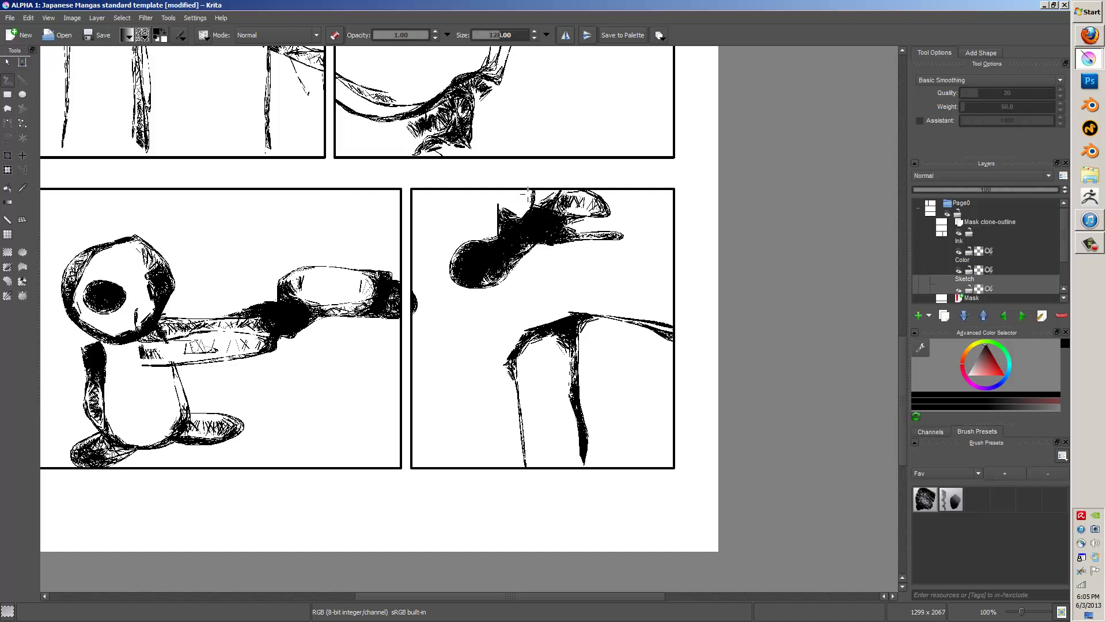
pyautogui.moveTo(486, 235); pyautogui.dragTo(547, 270)
pyautogui.moveTo(610, 246)
pyautogui.mouseDown()
pyautogui.moveTo(628, 233)
pyautogui.moveTo(613, 288)
pyautogui.moveTo(633, 276)
pyautogui.moveTo(621, 323)
pyautogui.moveTo(680, 296)
pyautogui.moveTo(689, 317)
pyautogui.mouseUp()
pyautogui.moveTo(601, 271)
pyautogui.mouseDown()
pyautogui.moveTo(588, 334)
pyautogui.moveTo(611, 274)
pyautogui.moveTo(621, 347)
pyautogui.moveTo(629, 315)
pyautogui.moveTo(651, 321)
pyautogui.mouseUp()
pyautogui.scroll(-2, 539, 362)
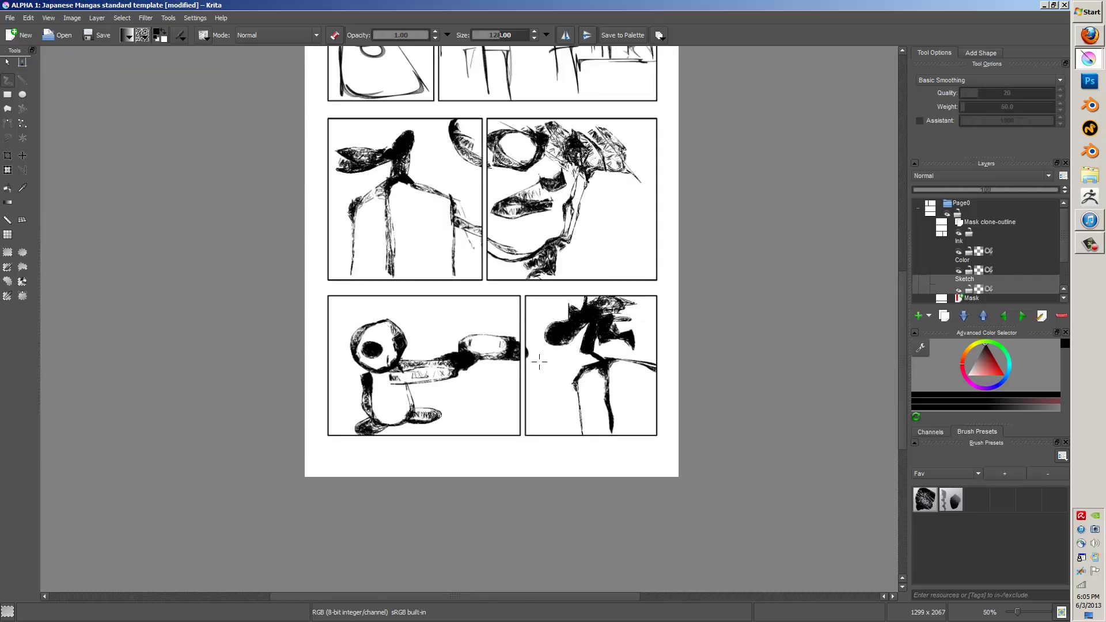
pyautogui.moveTo(480, 205); pyautogui.dragTo(547, 371)
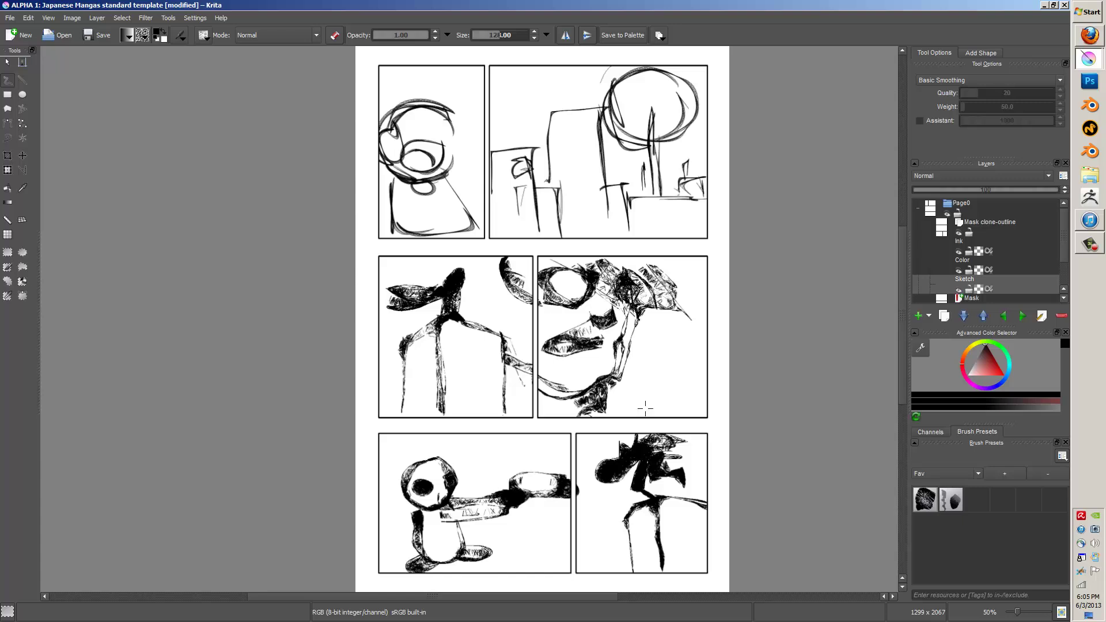
# - Switch to the unnamed document, choose the Multibrush tool and clear the mirrored sketch from the layer
pyautogui.click(1090, 244)
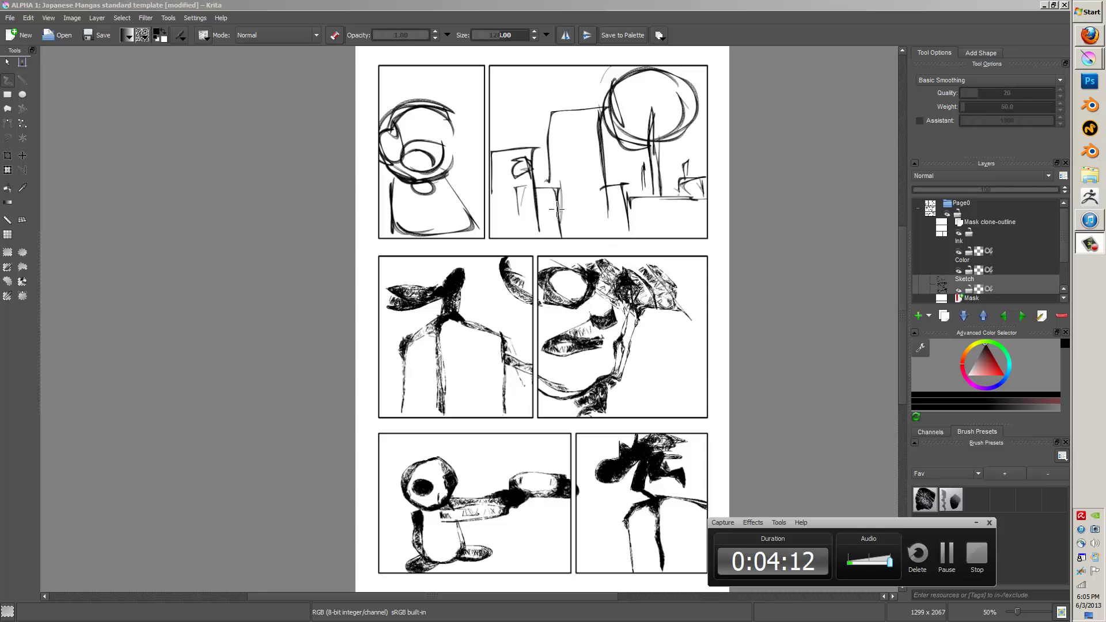
pyautogui.click(1044, 5)
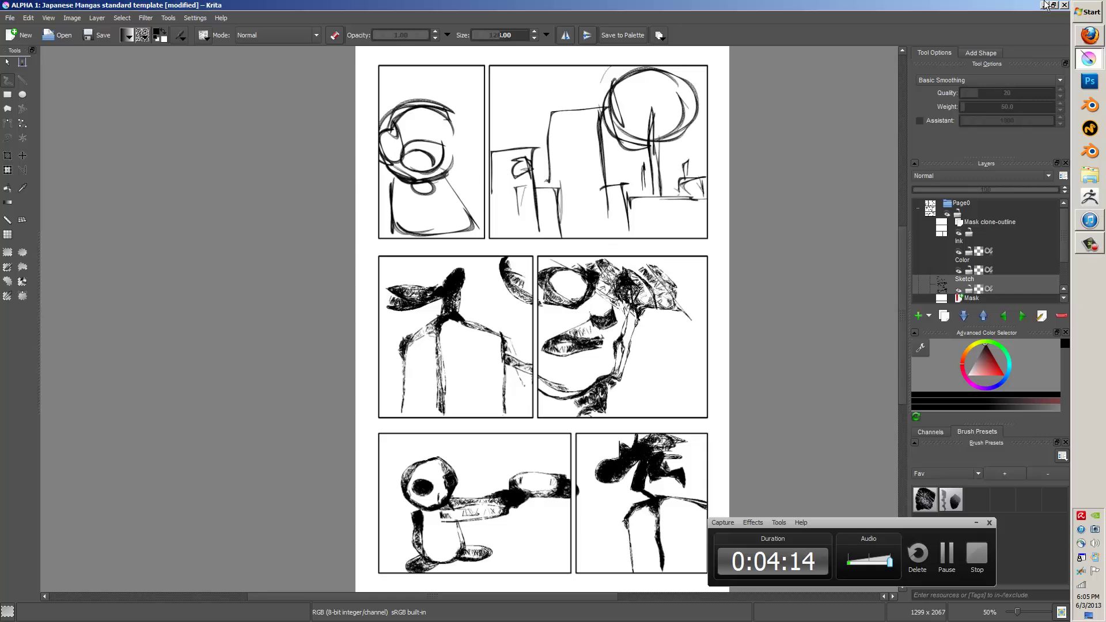
pyautogui.hotkey('ctrl', 'Tab')
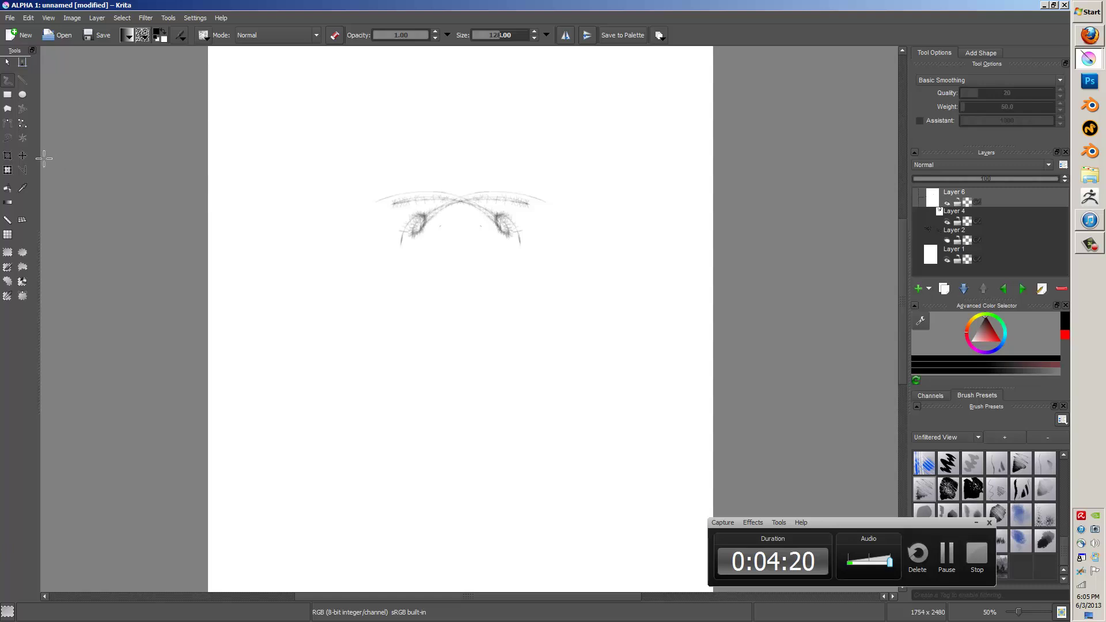
pyautogui.click(22, 141)
pyautogui.press('Delete')
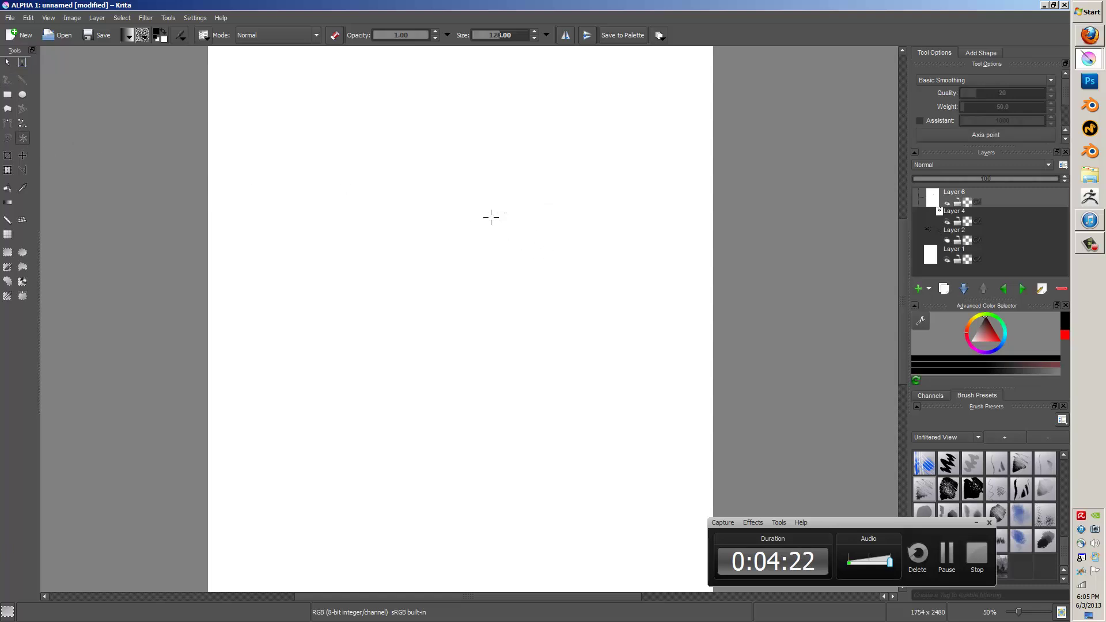
# - Paint a radial pattern of hatched, curling tubes around the canvas centre with the Multibrush, and clear the layer
pyautogui.moveTo(484, 254)
pyautogui.mouseDown()
pyautogui.moveTo(453, 207)
pyautogui.moveTo(453, 269)
pyautogui.moveTo(356, 251)
pyautogui.moveTo(322, 181)
pyautogui.moveTo(359, 256)
pyautogui.moveTo(308, 259)
pyautogui.moveTo(328, 283)
pyautogui.moveTo(405, 289)
pyautogui.moveTo(419, 316)
pyautogui.moveTo(402, 328)
pyautogui.moveTo(444, 343)
pyautogui.moveTo(411, 308)
pyautogui.moveTo(427, 310)
pyautogui.moveTo(362, 207)
pyautogui.moveTo(348, 210)
pyautogui.moveTo(382, 246)
pyautogui.moveTo(369, 216)
pyautogui.moveTo(403, 230)
pyautogui.moveTo(389, 263)
pyautogui.moveTo(412, 295)
pyautogui.moveTo(426, 288)
pyautogui.moveTo(432, 313)
pyautogui.moveTo(376, 282)
pyautogui.mouseUp()
pyautogui.moveTo(317, 189)
pyautogui.mouseDown()
pyautogui.moveTo(285, 209)
pyautogui.moveTo(356, 265)
pyautogui.mouseUp()
pyautogui.moveTo(253, 265); pyautogui.dragTo(340, 288)
pyautogui.moveTo(294, 316); pyautogui.dragTo(347, 342)
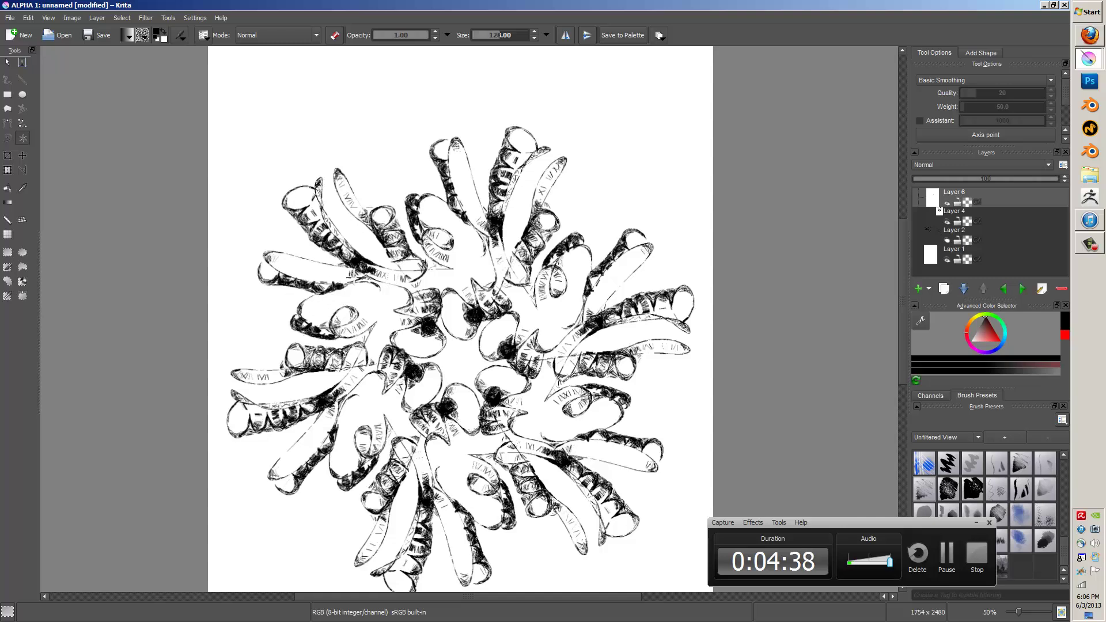
pyautogui.moveTo(379, 282)
pyautogui.mouseDown()
pyautogui.moveTo(415, 306)
pyautogui.moveTo(412, 333)
pyautogui.mouseUp()
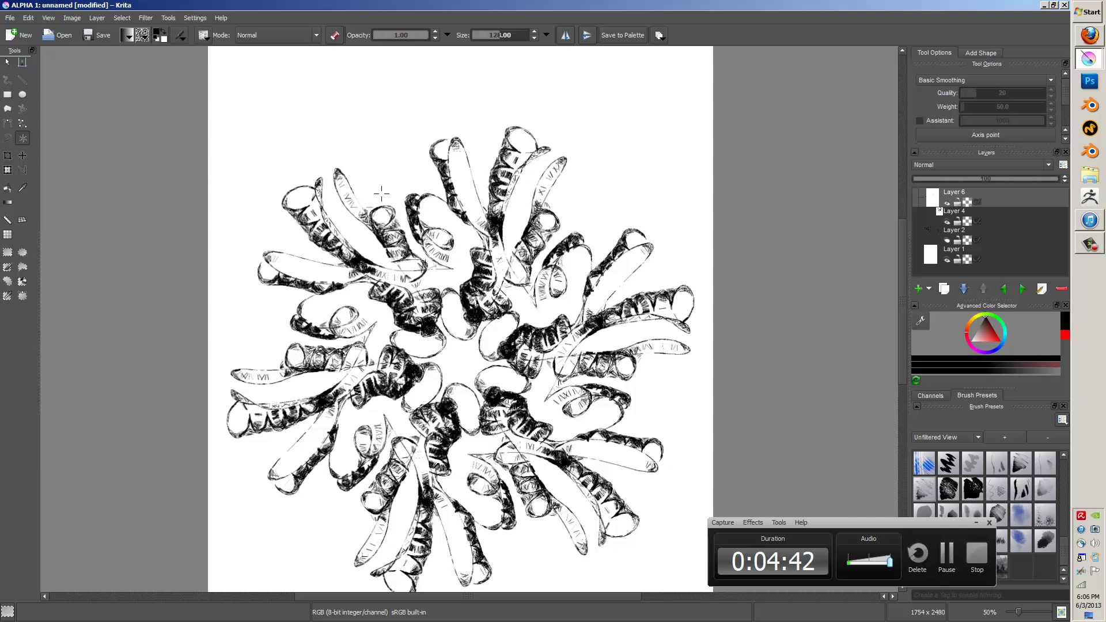
pyautogui.press('Delete')
# - Paint a second radially repeated pattern with the Multibrush and clear it from the layer
pyautogui.moveTo(467, 303)
pyautogui.mouseDown()
pyautogui.moveTo(407, 319)
pyautogui.moveTo(358, 239)
pyautogui.moveTo(425, 258)
pyautogui.moveTo(439, 298)
pyautogui.moveTo(386, 228)
pyautogui.moveTo(342, 263)
pyautogui.moveTo(426, 307)
pyautogui.moveTo(407, 290)
pyautogui.moveTo(429, 308)
pyautogui.mouseUp()
pyautogui.moveTo(396, 229)
pyautogui.mouseDown()
pyautogui.moveTo(377, 152)
pyautogui.moveTo(471, 231)
pyautogui.moveTo(455, 153)
pyautogui.moveTo(397, 141)
pyautogui.moveTo(369, 242)
pyautogui.mouseUp()
pyautogui.moveTo(432, 231)
pyautogui.mouseDown()
pyautogui.moveTo(449, 272)
pyautogui.moveTo(460, 269)
pyautogui.moveTo(443, 298)
pyautogui.moveTo(463, 322)
pyautogui.moveTo(459, 303)
pyautogui.moveTo(429, 321)
pyautogui.moveTo(434, 343)
pyautogui.moveTo(425, 326)
pyautogui.moveTo(466, 356)
pyautogui.moveTo(437, 333)
pyautogui.mouseUp()
pyautogui.moveTo(383, 219)
pyautogui.mouseDown()
pyautogui.moveTo(425, 135)
pyautogui.moveTo(477, 222)
pyautogui.mouseUp()
pyautogui.moveTo(419, 148); pyautogui.dragTo(452, 173)
pyautogui.moveTo(432, 233)
pyautogui.mouseDown()
pyautogui.moveTo(452, 271)
pyautogui.moveTo(473, 268)
pyautogui.mouseUp()
pyautogui.press('Delete')
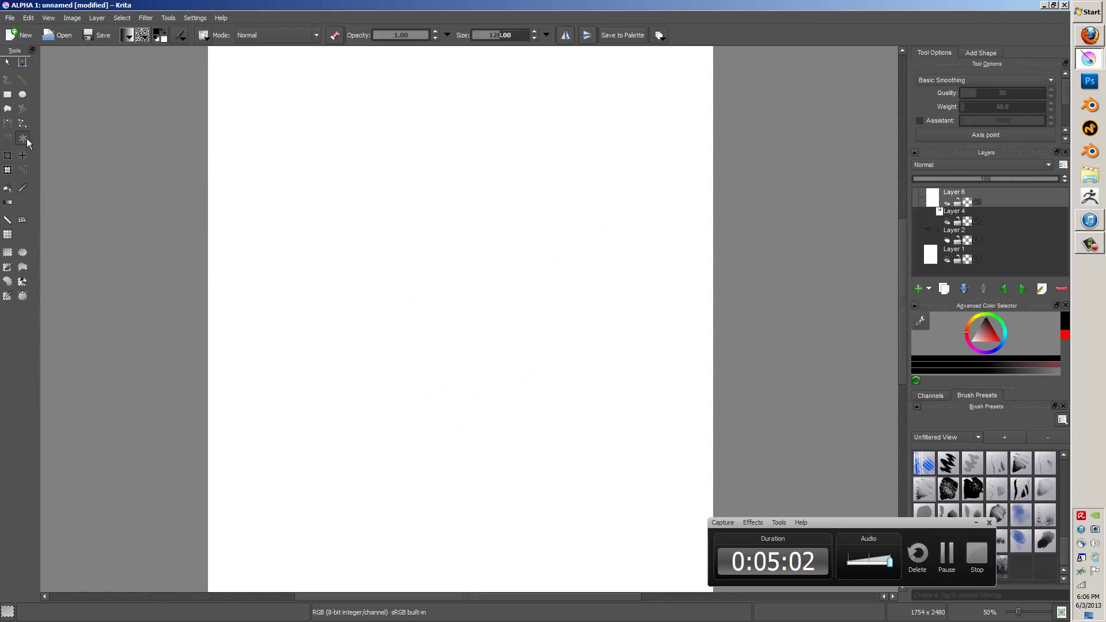
# - Paint a radial pattern of round-headed spikes and handles around a central ring of blades, and clear the layer
pyautogui.moveTo(552, 249)
pyautogui.mouseDown()
pyautogui.moveTo(409, 255)
pyautogui.moveTo(405, 279)
pyautogui.moveTo(415, 249)
pyautogui.moveTo(433, 309)
pyautogui.moveTo(471, 351)
pyautogui.moveTo(405, 279)
pyautogui.moveTo(417, 253)
pyautogui.moveTo(452, 235)
pyautogui.moveTo(513, 238)
pyautogui.moveTo(537, 243)
pyautogui.moveTo(531, 260)
pyautogui.moveTo(471, 224)
pyautogui.moveTo(553, 248)
pyautogui.moveTo(525, 223)
pyautogui.moveTo(526, 238)
pyautogui.moveTo(555, 166)
pyautogui.moveTo(593, 162)
pyautogui.moveTo(561, 207)
pyautogui.moveTo(587, 171)
pyautogui.moveTo(552, 247)
pyautogui.moveTo(589, 162)
pyautogui.moveTo(546, 273)
pyautogui.moveTo(549, 251)
pyautogui.moveTo(506, 224)
pyautogui.moveTo(477, 174)
pyautogui.moveTo(486, 222)
pyautogui.mouseUp()
pyautogui.moveTo(483, 172)
pyautogui.mouseDown()
pyautogui.moveTo(500, 167)
pyautogui.moveTo(500, 102)
pyautogui.moveTo(473, 96)
pyautogui.moveTo(487, 112)
pyautogui.moveTo(478, 145)
pyautogui.mouseUp()
pyautogui.moveTo(455, 199)
pyautogui.mouseDown()
pyautogui.moveTo(376, 81)
pyautogui.moveTo(391, 130)
pyautogui.moveTo(447, 203)
pyautogui.moveTo(381, 114)
pyautogui.moveTo(454, 206)
pyautogui.moveTo(376, 82)
pyautogui.moveTo(385, 67)
pyautogui.moveTo(371, 90)
pyautogui.mouseUp()
pyautogui.moveTo(415, 261)
pyautogui.mouseDown()
pyautogui.moveTo(463, 318)
pyautogui.moveTo(479, 314)
pyautogui.moveTo(478, 271)
pyautogui.mouseUp()
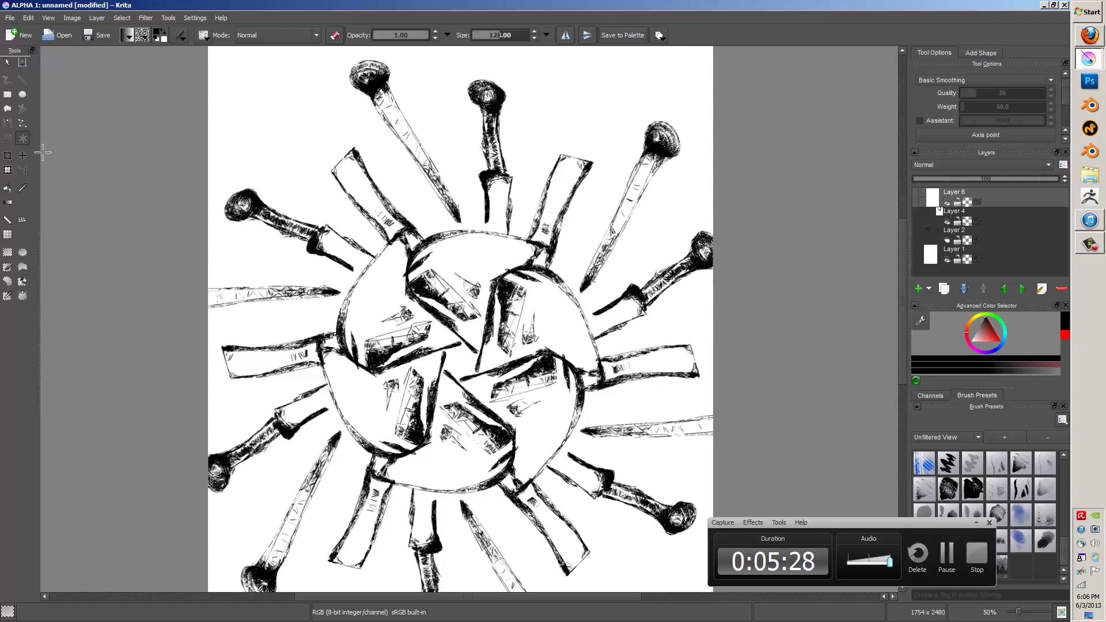
pyautogui.press('Delete')
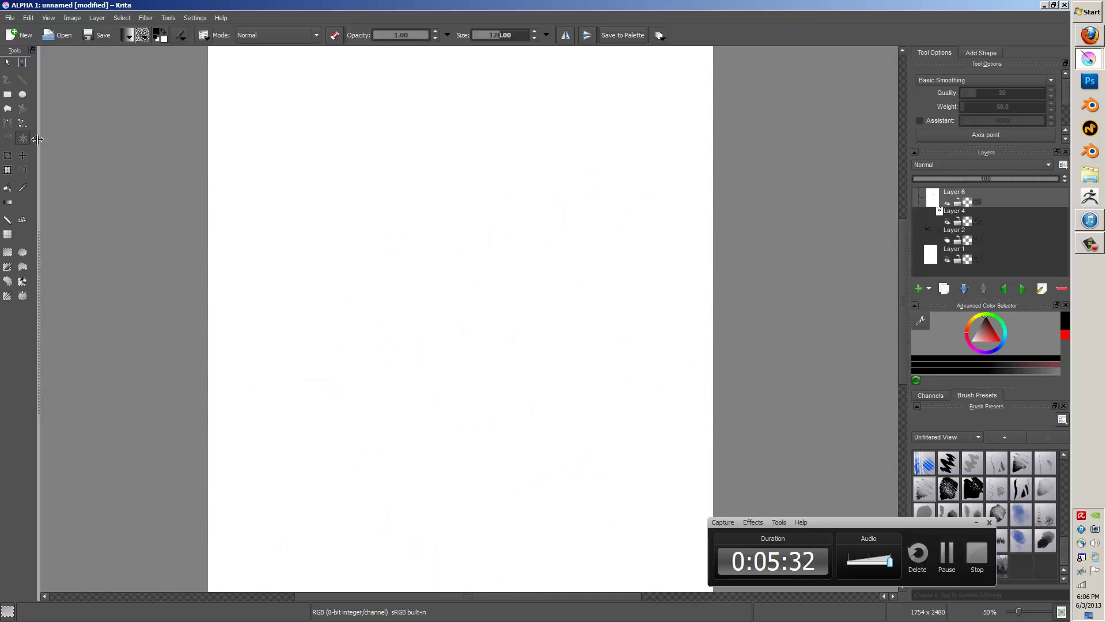
# - With the Freehand Brush, draw a round shaded head with an ear and wispy, spiky hair in the upper middle of the page
pyautogui.click(7, 80)
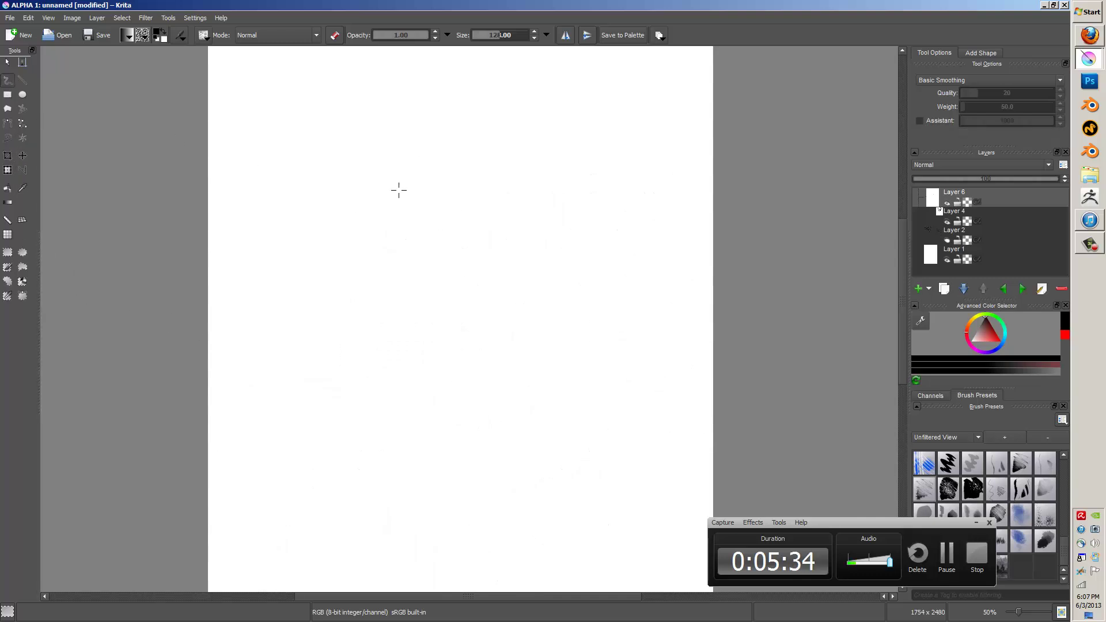
pyautogui.moveTo(429, 233)
pyautogui.mouseDown()
pyautogui.moveTo(535, 323)
pyautogui.moveTo(531, 268)
pyautogui.moveTo(439, 386)
pyautogui.moveTo(363, 299)
pyautogui.moveTo(415, 384)
pyautogui.moveTo(529, 275)
pyautogui.moveTo(484, 374)
pyautogui.moveTo(532, 260)
pyautogui.mouseUp()
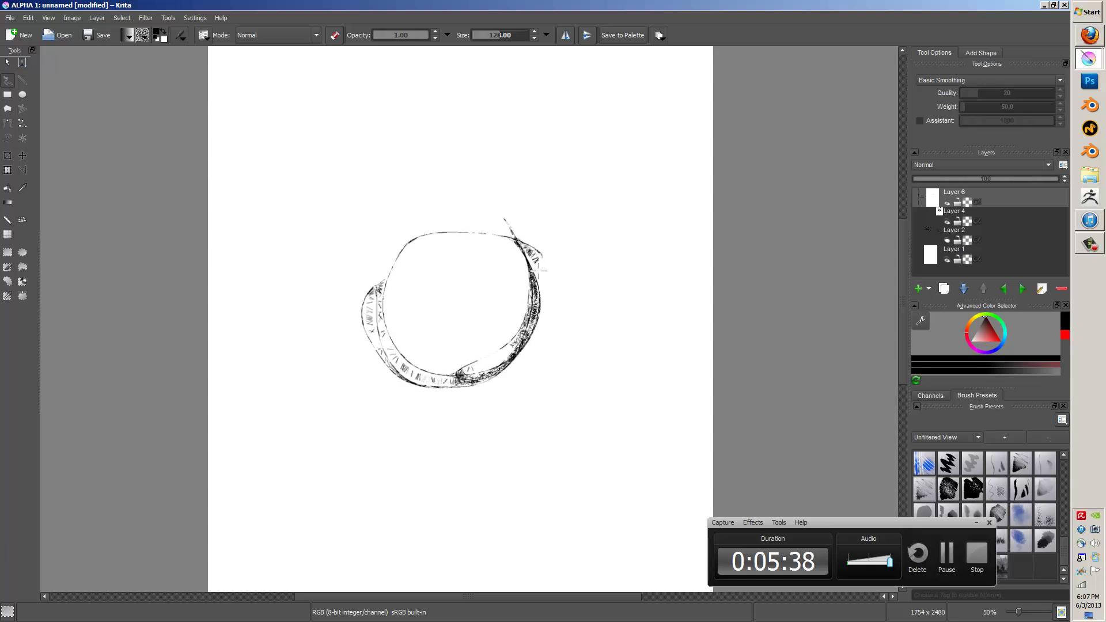
pyautogui.moveTo(377, 263)
pyautogui.mouseDown()
pyautogui.moveTo(341, 290)
pyautogui.moveTo(347, 257)
pyautogui.moveTo(409, 188)
pyautogui.moveTo(459, 156)
pyautogui.moveTo(494, 152)
pyautogui.mouseUp()
pyautogui.moveTo(430, 163)
pyautogui.mouseDown()
pyautogui.moveTo(500, 147)
pyautogui.moveTo(518, 211)
pyautogui.moveTo(556, 238)
pyautogui.moveTo(546, 269)
pyautogui.moveTo(565, 295)
pyautogui.moveTo(553, 305)
pyautogui.moveTo(577, 321)
pyautogui.mouseUp()
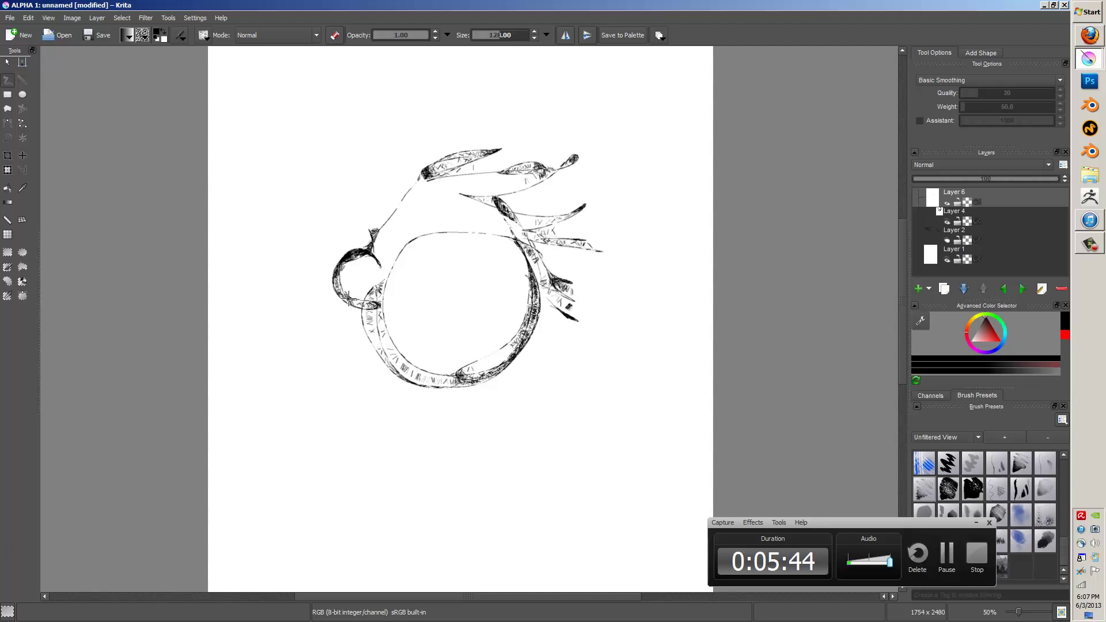
# - Add inner detail to the ear and draw two dark-rimmed eyes of different sizes on the face
pyautogui.moveTo(373, 268); pyautogui.dragTo(376, 303)
pyautogui.moveTo(469, 271)
pyautogui.mouseDown()
pyautogui.moveTo(396, 275)
pyautogui.moveTo(455, 270)
pyautogui.mouseUp()
pyautogui.moveTo(393, 288)
pyautogui.mouseDown()
pyautogui.moveTo(418, 314)
pyautogui.moveTo(458, 277)
pyautogui.moveTo(416, 323)
pyautogui.moveTo(446, 309)
pyautogui.mouseUp()
pyautogui.moveTo(522, 264)
pyautogui.mouseDown()
pyautogui.moveTo(495, 295)
pyautogui.moveTo(530, 288)
pyautogui.moveTo(522, 309)
pyautogui.moveTo(503, 307)
pyautogui.mouseUp()
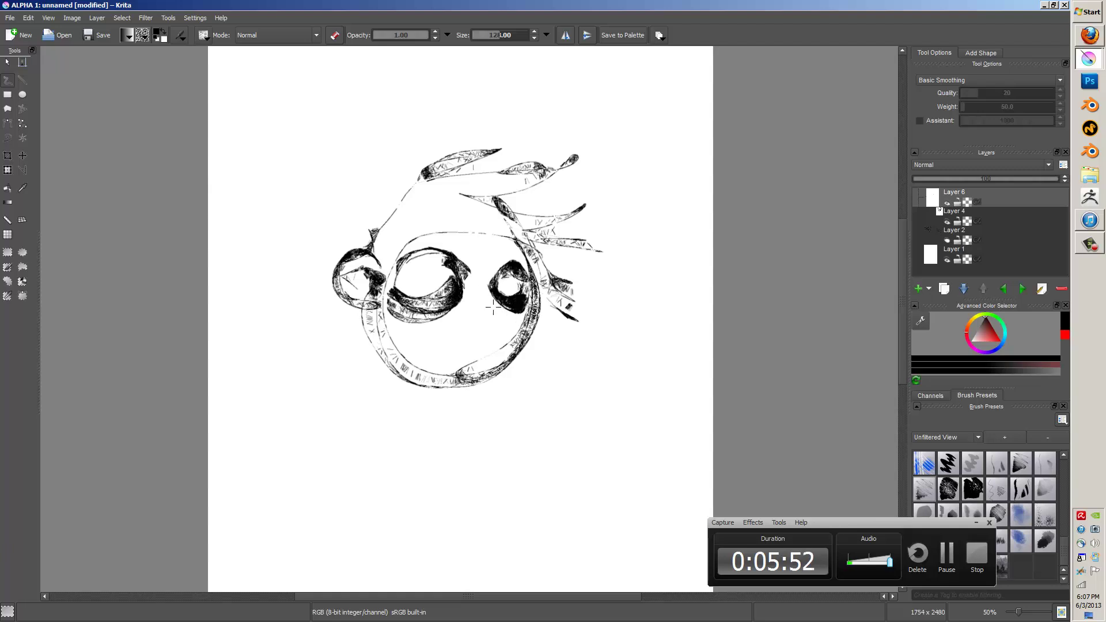
# - Draw the nose and frowning mouth, darken the jaw outline and add more hair strokes
pyautogui.moveTo(460, 377)
pyautogui.mouseDown()
pyautogui.moveTo(480, 342)
pyautogui.moveTo(466, 343)
pyautogui.moveTo(491, 351)
pyautogui.moveTo(489, 290)
pyautogui.mouseUp()
pyautogui.moveTo(362, 314); pyautogui.dragTo(426, 379)
pyautogui.moveTo(372, 244)
pyautogui.mouseDown()
pyautogui.moveTo(402, 169)
pyautogui.moveTo(477, 182)
pyautogui.moveTo(556, 176)
pyautogui.mouseUp()
pyautogui.moveTo(469, 193); pyautogui.dragTo(569, 223)
# - Draw a pear-shaped body with two round hands, short legs and two oval feet below the head
pyautogui.moveTo(417, 380)
pyautogui.mouseDown()
pyautogui.moveTo(403, 369)
pyautogui.moveTo(426, 380)
pyautogui.moveTo(410, 392)
pyautogui.moveTo(406, 440)
pyautogui.mouseUp()
pyautogui.moveTo(397, 457)
pyautogui.mouseDown()
pyautogui.moveTo(429, 491)
pyautogui.moveTo(443, 481)
pyautogui.mouseUp()
pyautogui.moveTo(400, 444)
pyautogui.mouseDown()
pyautogui.moveTo(403, 478)
pyautogui.moveTo(470, 513)
pyautogui.mouseUp()
pyautogui.moveTo(458, 489); pyautogui.dragTo(488, 501)
pyautogui.moveTo(398, 453)
pyautogui.mouseDown()
pyautogui.moveTo(478, 510)
pyautogui.moveTo(496, 505)
pyautogui.mouseUp()
pyautogui.moveTo(479, 376)
pyautogui.mouseDown()
pyautogui.moveTo(493, 458)
pyautogui.moveTo(510, 481)
pyautogui.moveTo(507, 497)
pyautogui.moveTo(455, 500)
pyautogui.moveTo(447, 545)
pyautogui.moveTo(478, 516)
pyautogui.moveTo(443, 542)
pyautogui.moveTo(445, 558)
pyautogui.mouseUp()
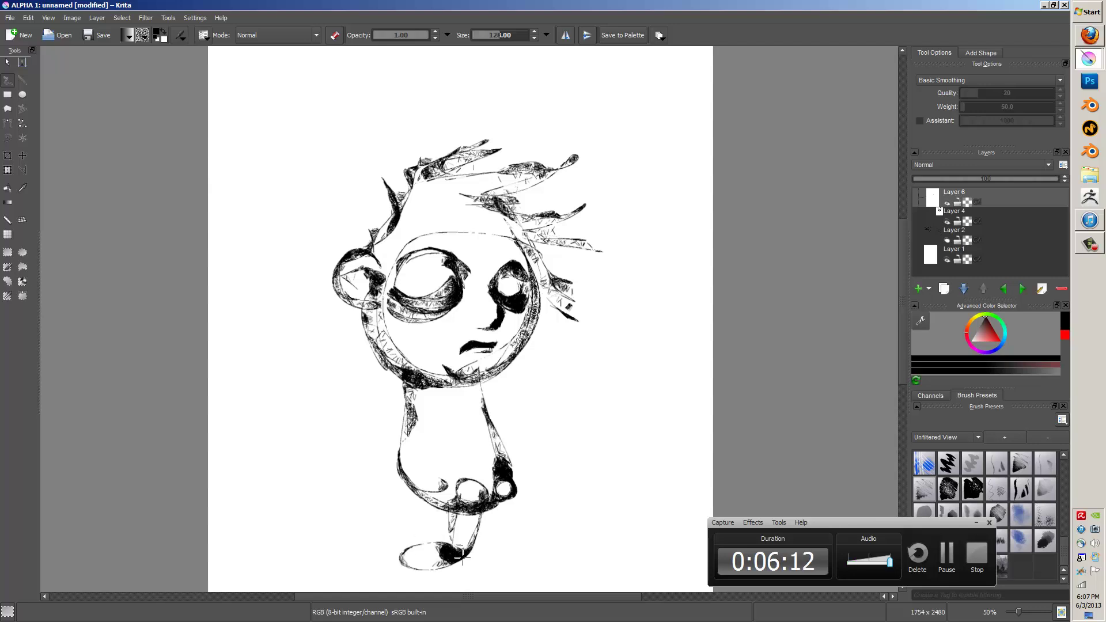
pyautogui.moveTo(498, 525)
pyautogui.mouseDown()
pyautogui.moveTo(510, 550)
pyautogui.moveTo(528, 547)
pyautogui.moveTo(507, 561)
pyautogui.mouseUp()
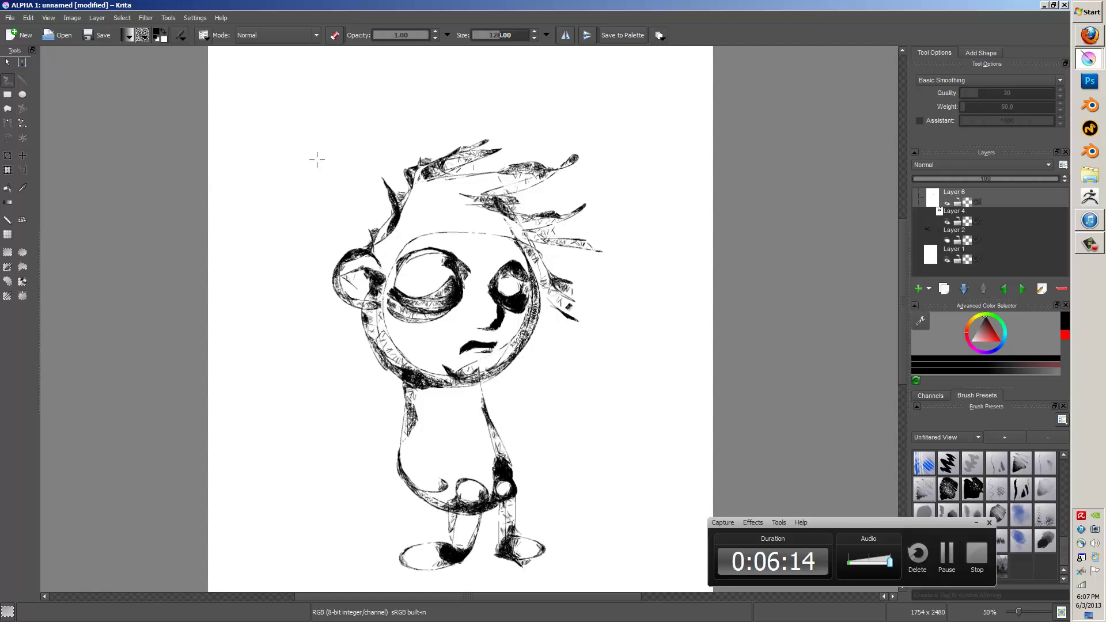
# - Try a Gaussian Blur with horizontal and vertical radius 51 on the character's layer, and undo it
pyautogui.scroll(-1, 277, 109)
pyautogui.moveTo(168, 8); pyautogui.dragTo(173, 12)
pyautogui.click(171, 23)
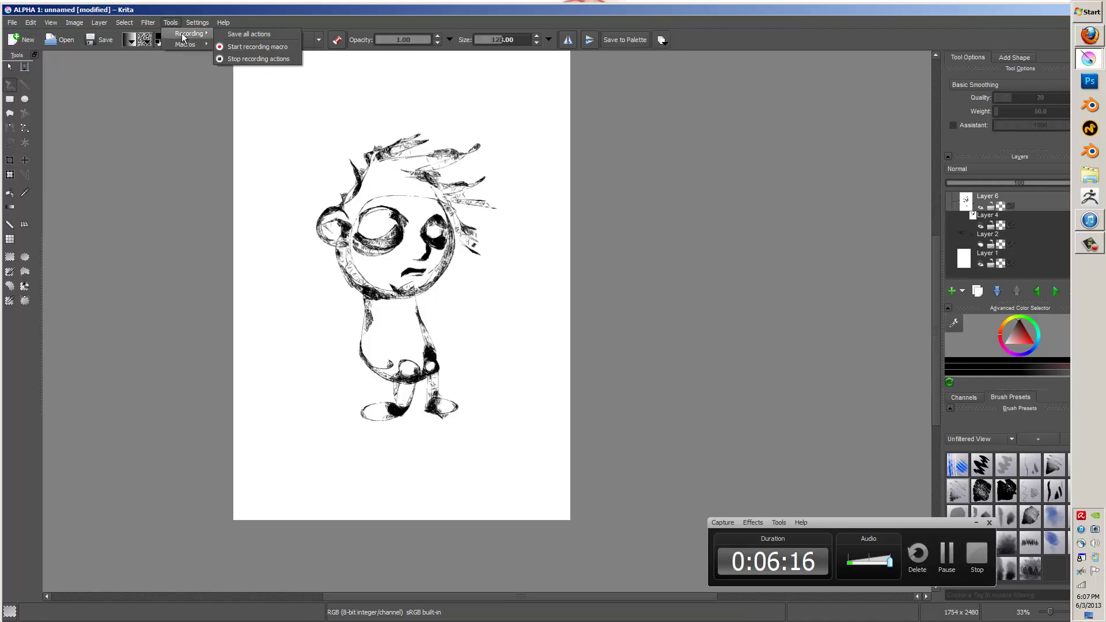
pyautogui.moveTo(143, 23)
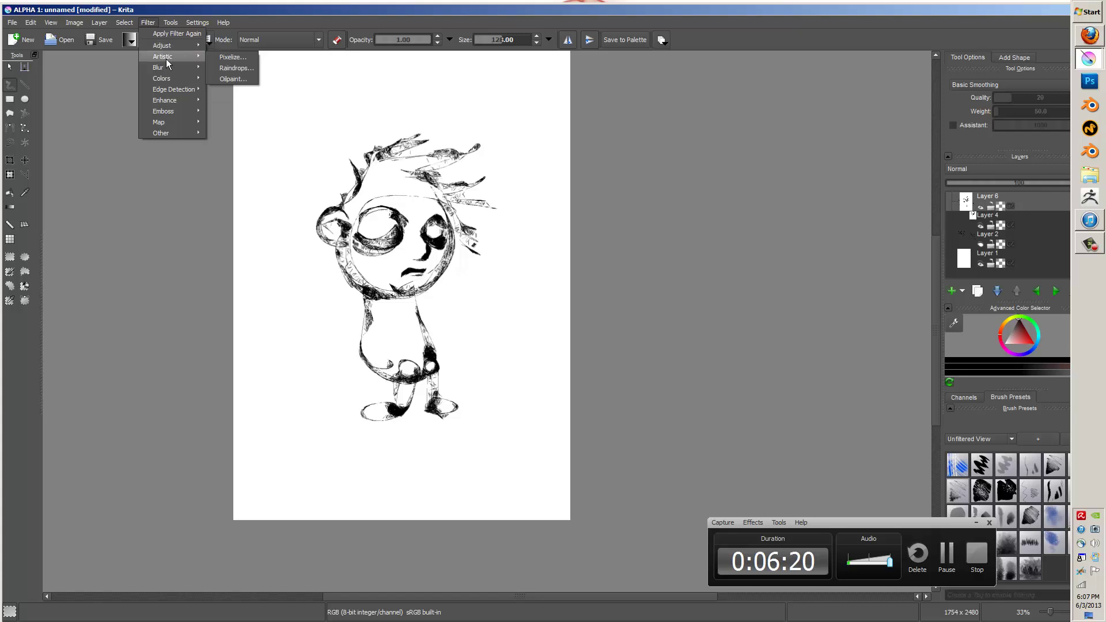
pyautogui.moveTo(168, 66)
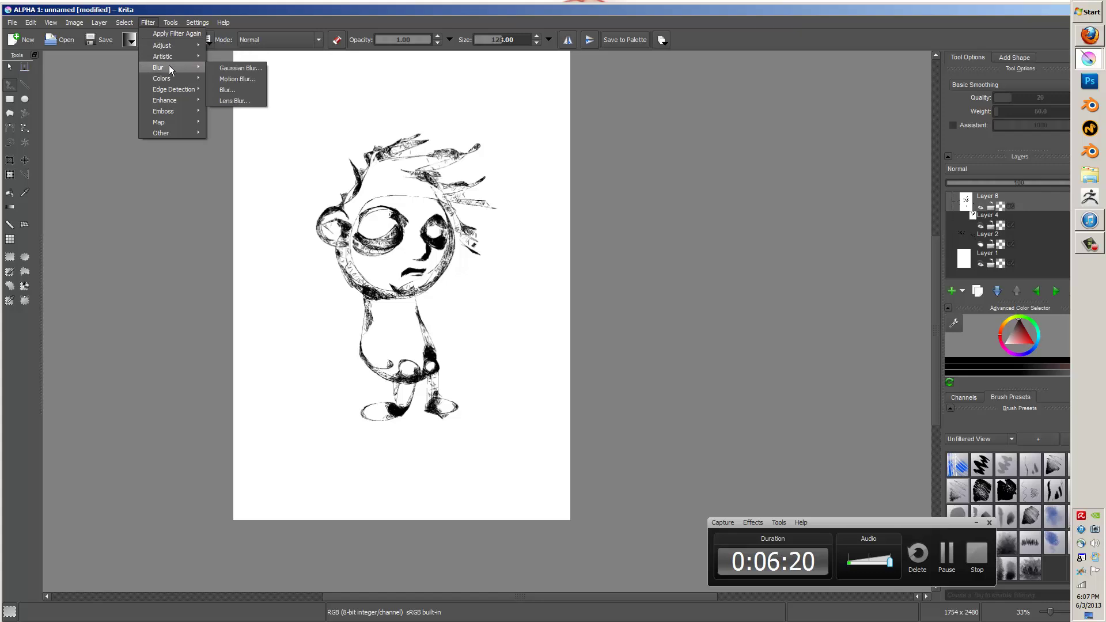
pyautogui.click(230, 68)
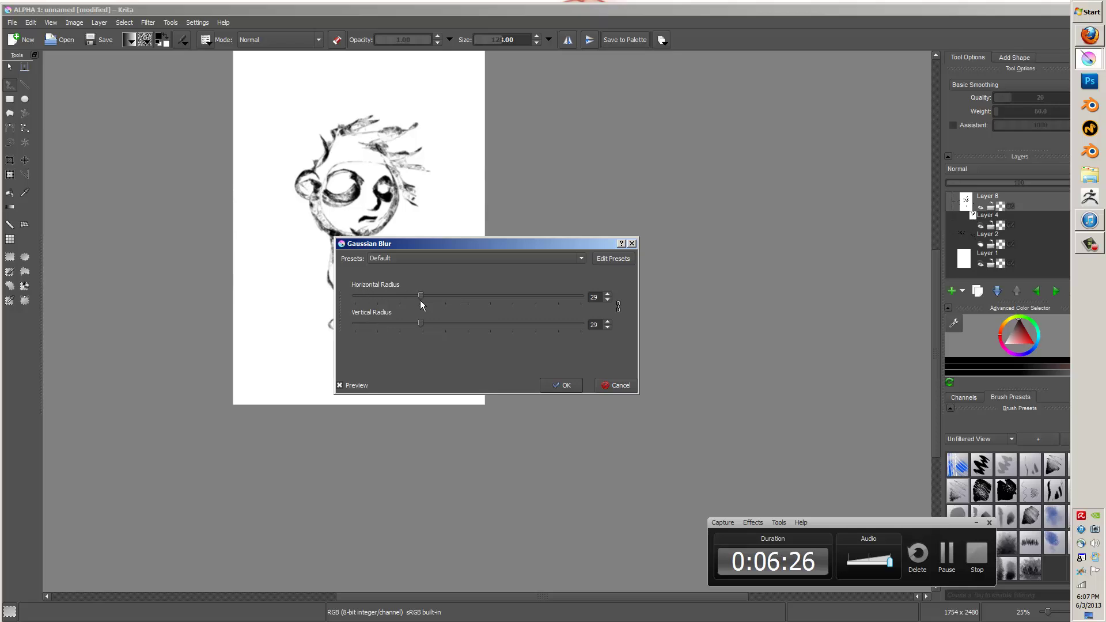
pyautogui.moveTo(420, 299); pyautogui.dragTo(469, 297)
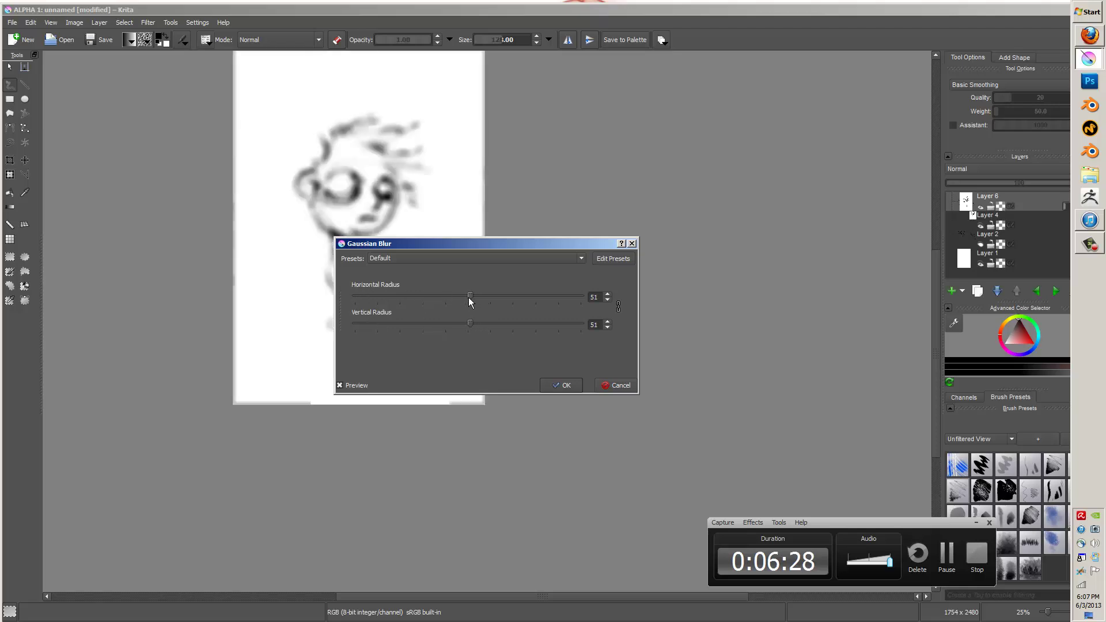
pyautogui.click(559, 384)
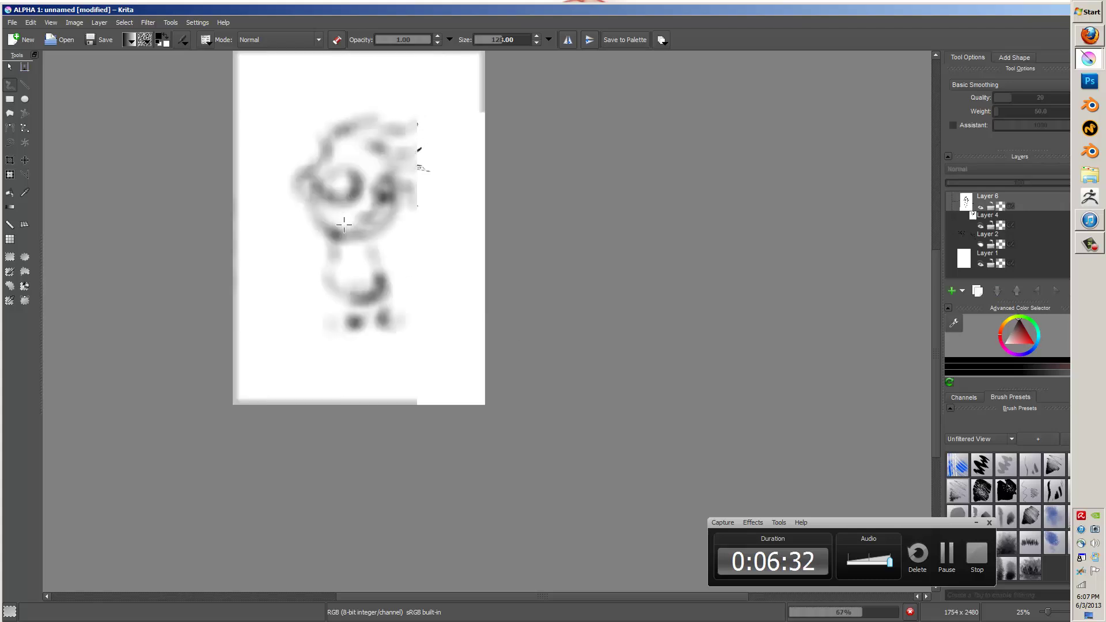
pyautogui.hotkey('ctrl', 'z')
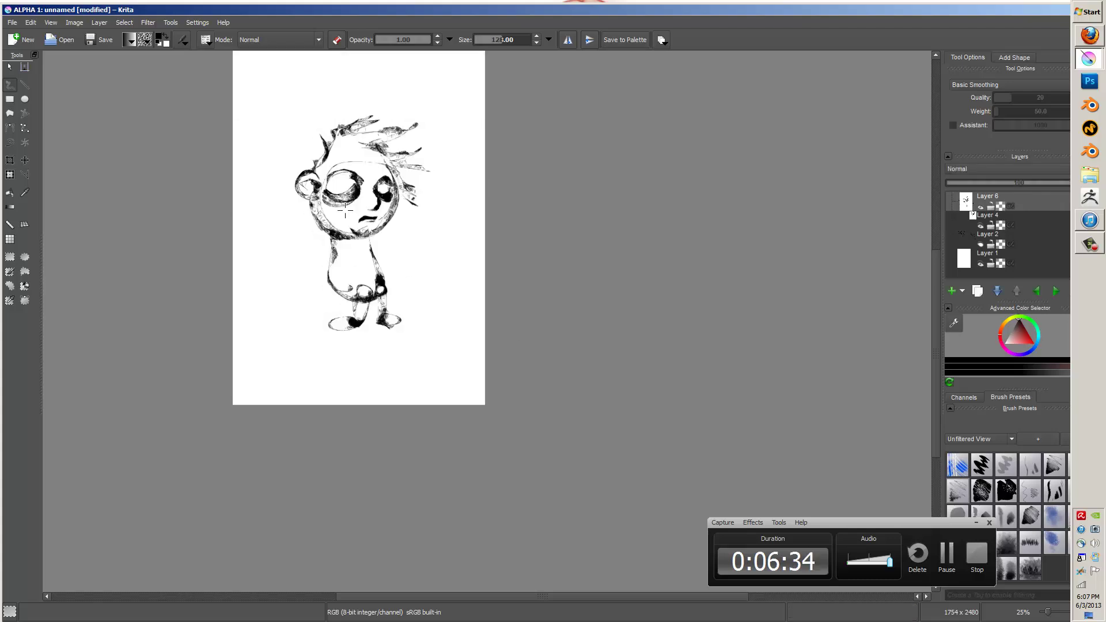
# - Try out a drop shadow layer effect with adjusted opacity on the character's layer, and cancel it
pyautogui.moveTo(351, 201); pyautogui.dragTo(452, 305)
pyautogui.scroll(3, 445, 307)
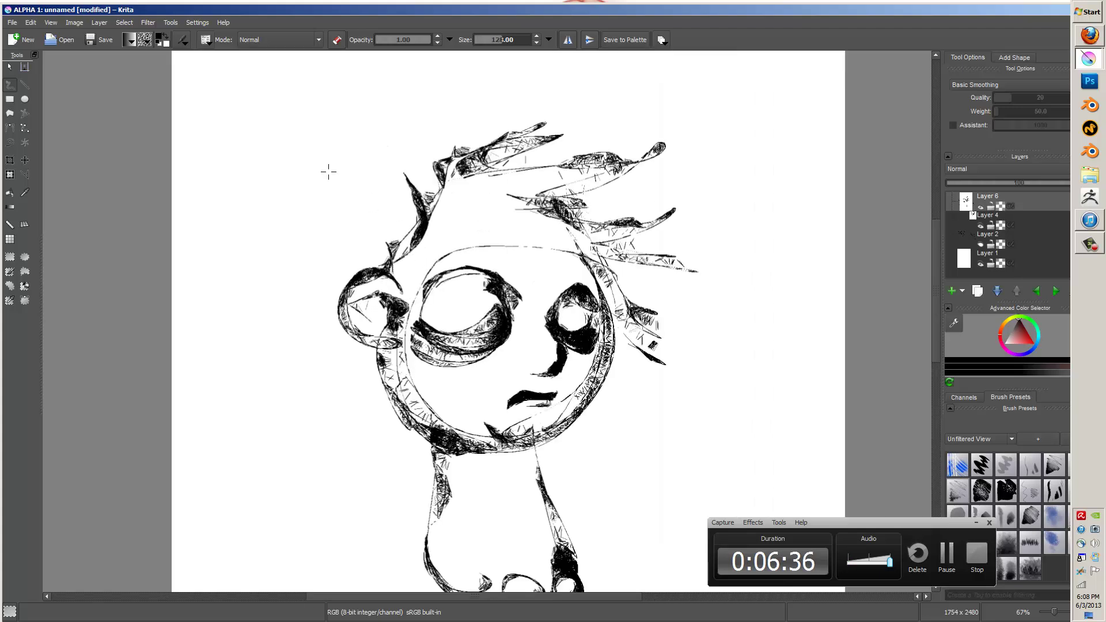
pyautogui.scroll(-1, 338, 178)
pyautogui.click(99, 23)
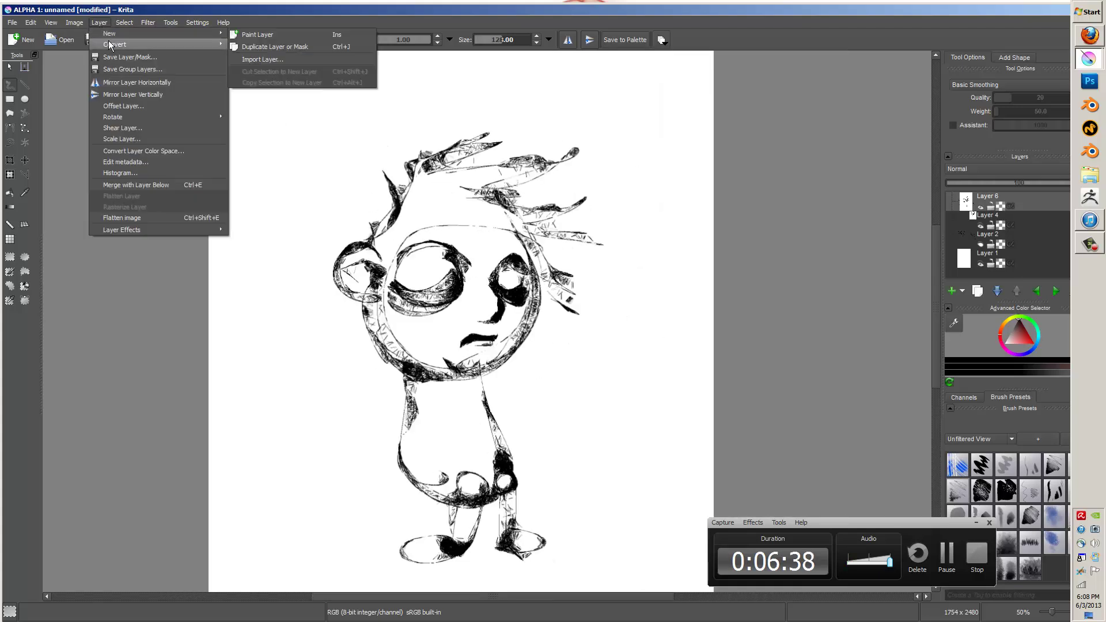
pyautogui.moveTo(179, 229)
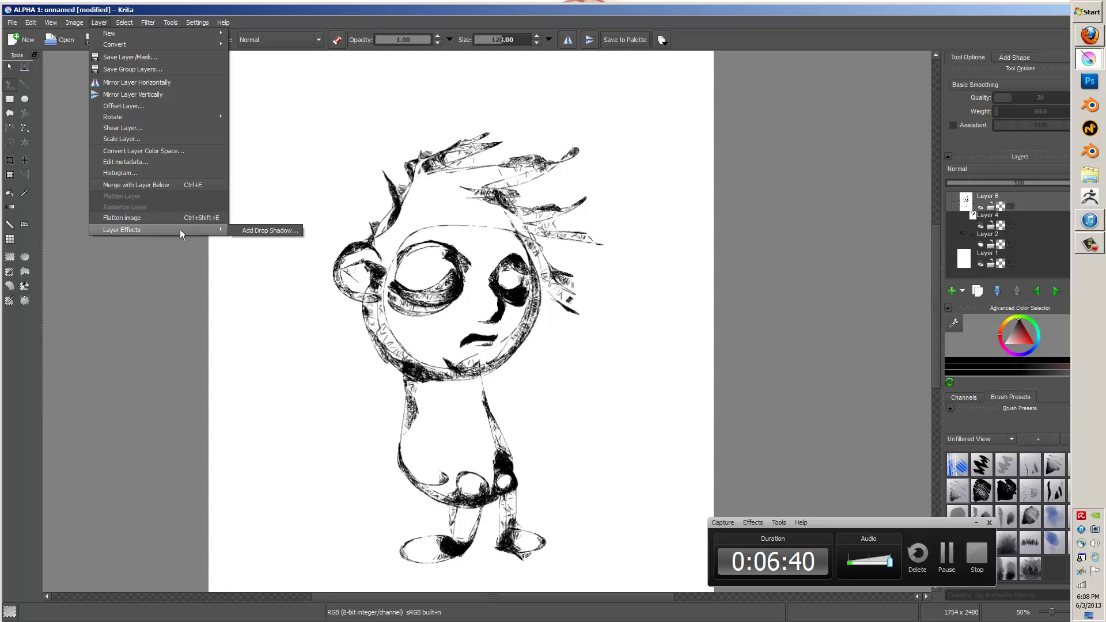
pyautogui.click(250, 229)
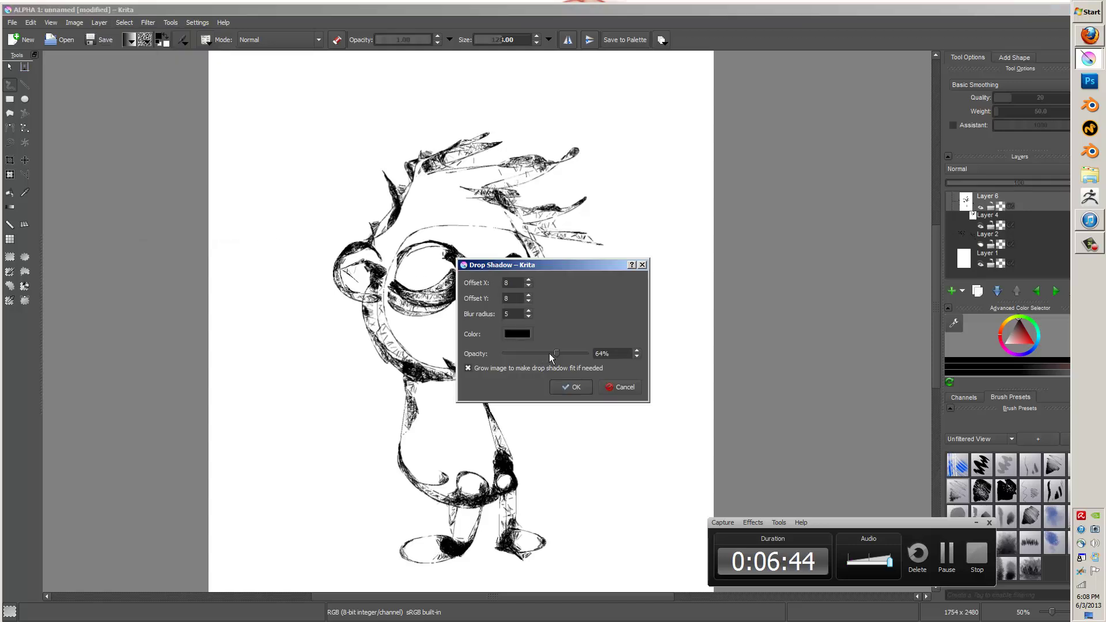
pyautogui.moveTo(540, 350); pyautogui.dragTo(538, 351)
pyautogui.click(617, 390)
pyautogui.click(174, 23)
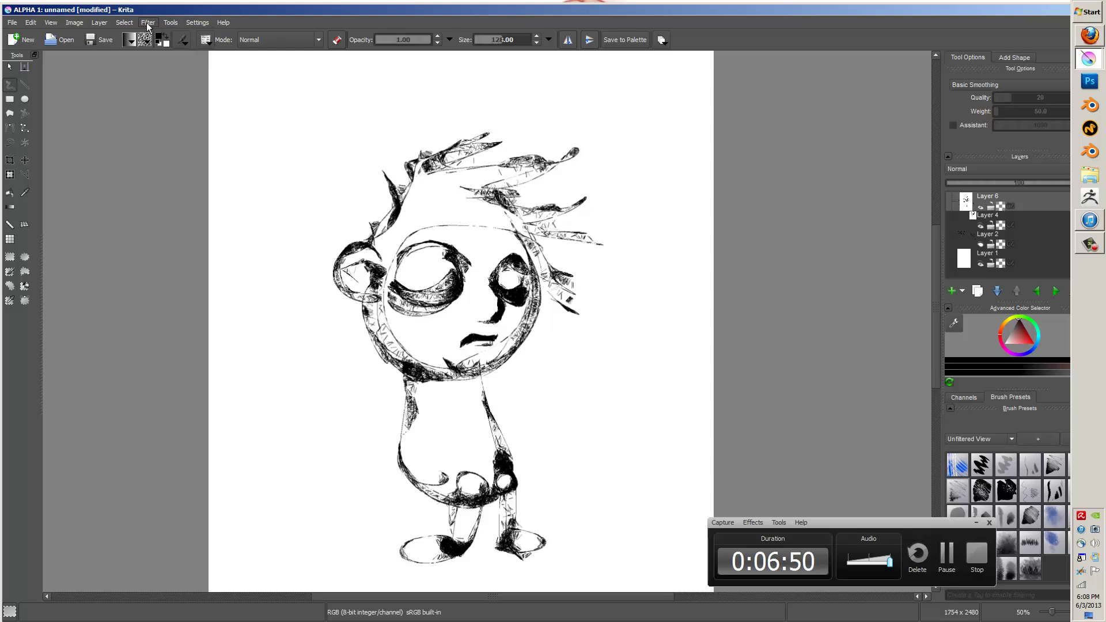
pyautogui.click(123, 23)
pyautogui.moveTo(102, 24)
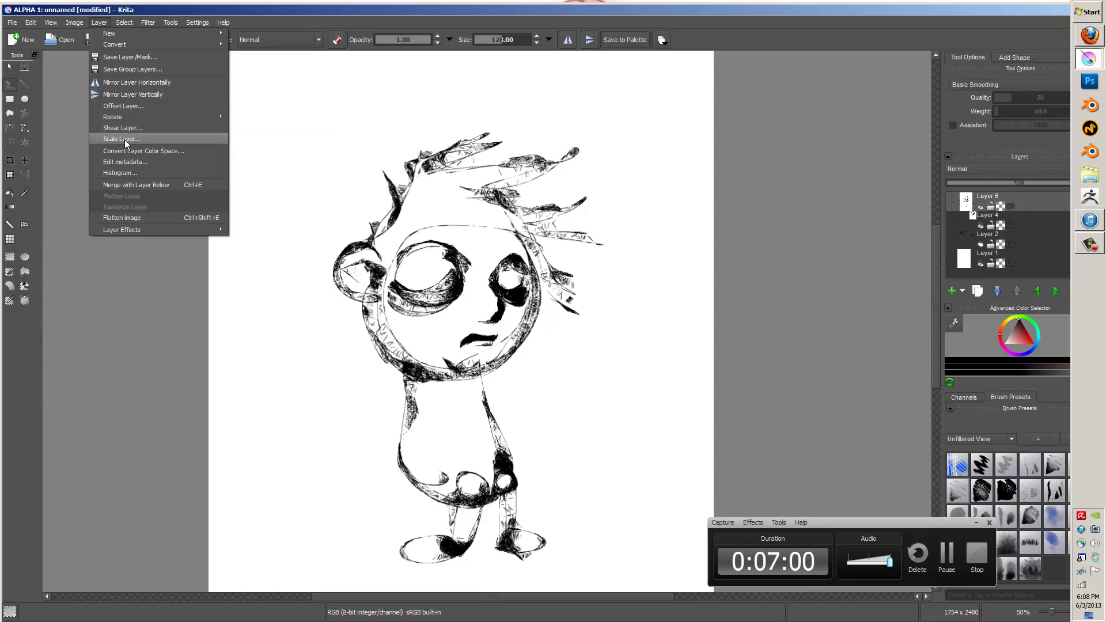
pyautogui.moveTo(161, 230)
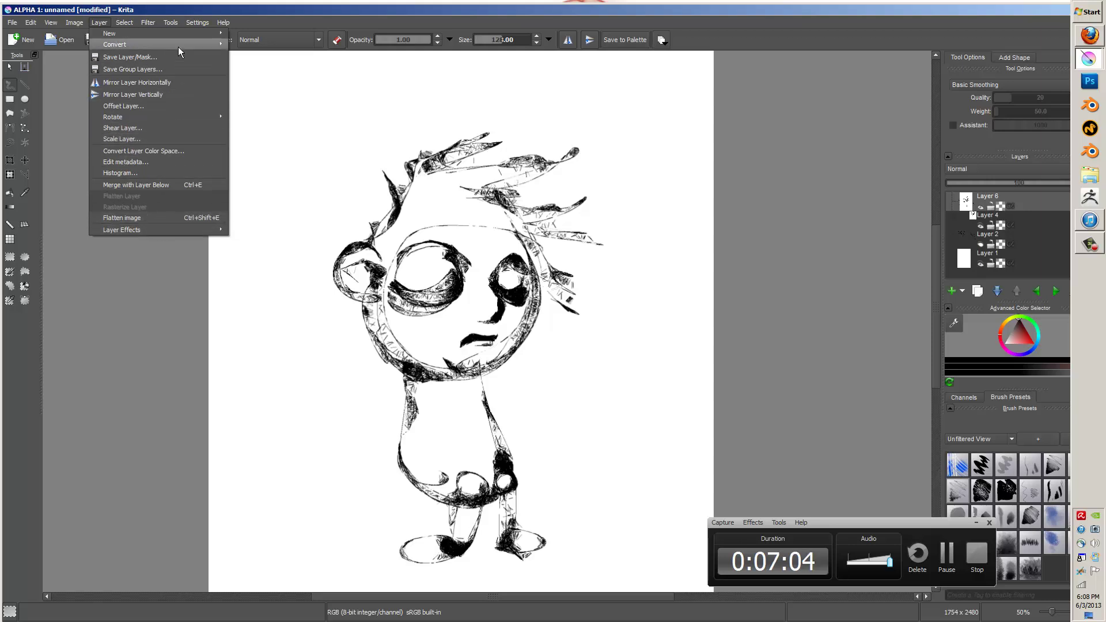
# - Add a Gaussian Blur filter mask with horizontal and vertical radius 18 to Layer 6, and toggle its visibility to compare
pyautogui.moveTo(190, 33)
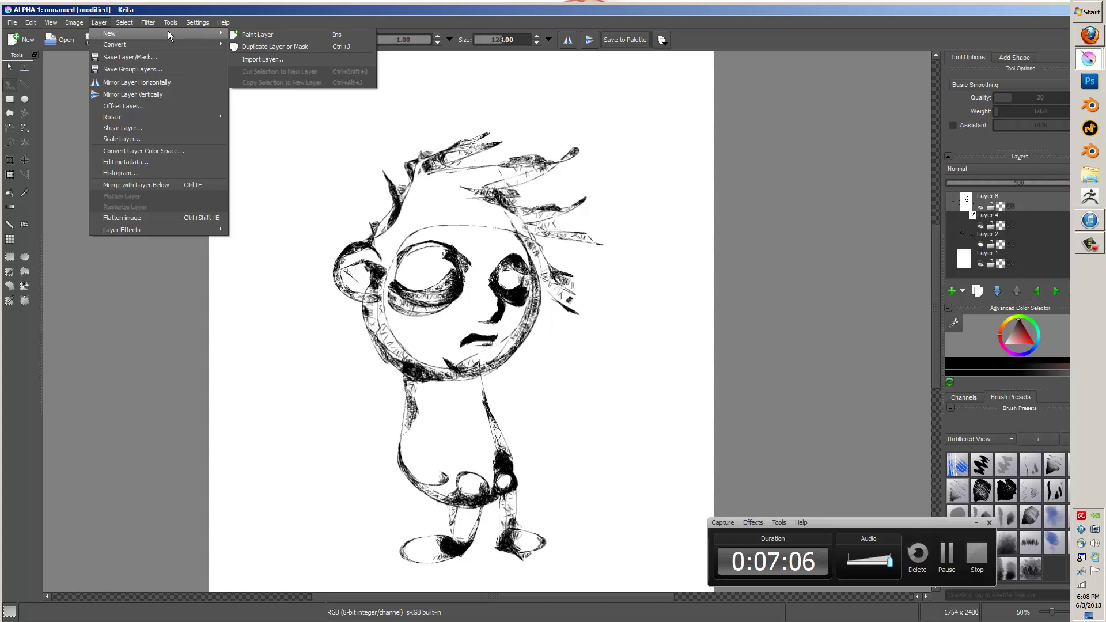
pyautogui.moveTo(147, 23)
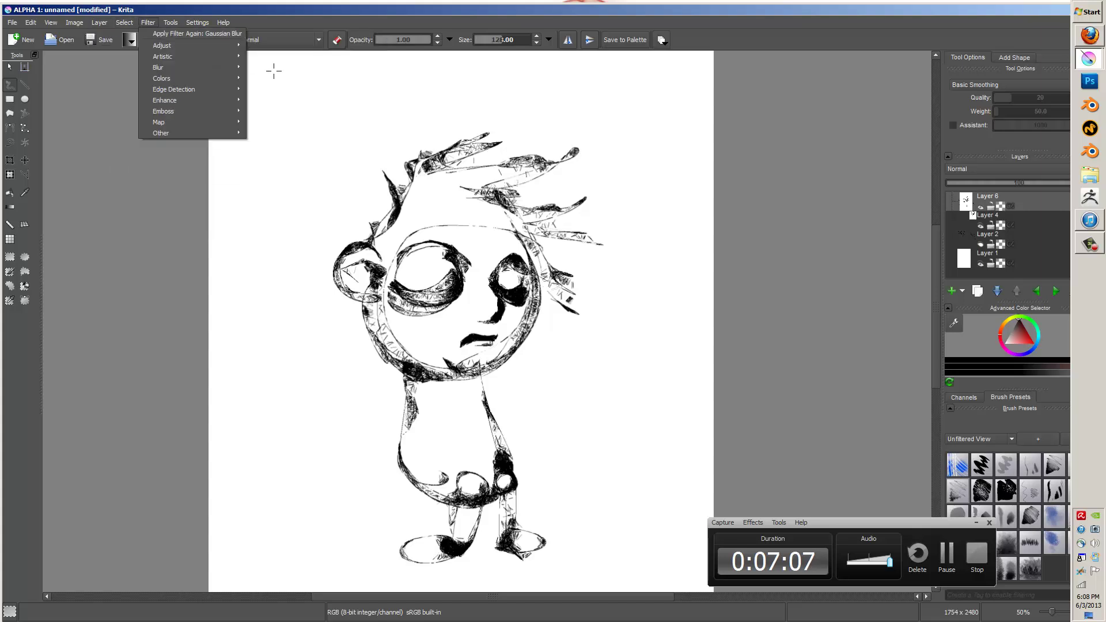
pyautogui.rightClick(1009, 202)
pyautogui.moveTo(1012, 264)
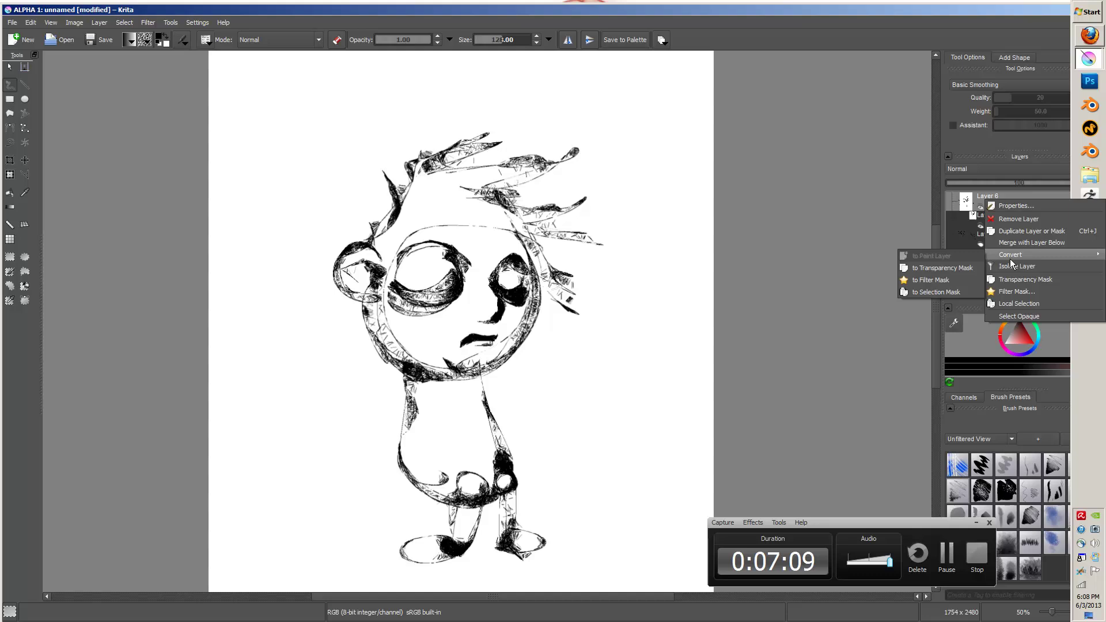
pyautogui.click(1014, 292)
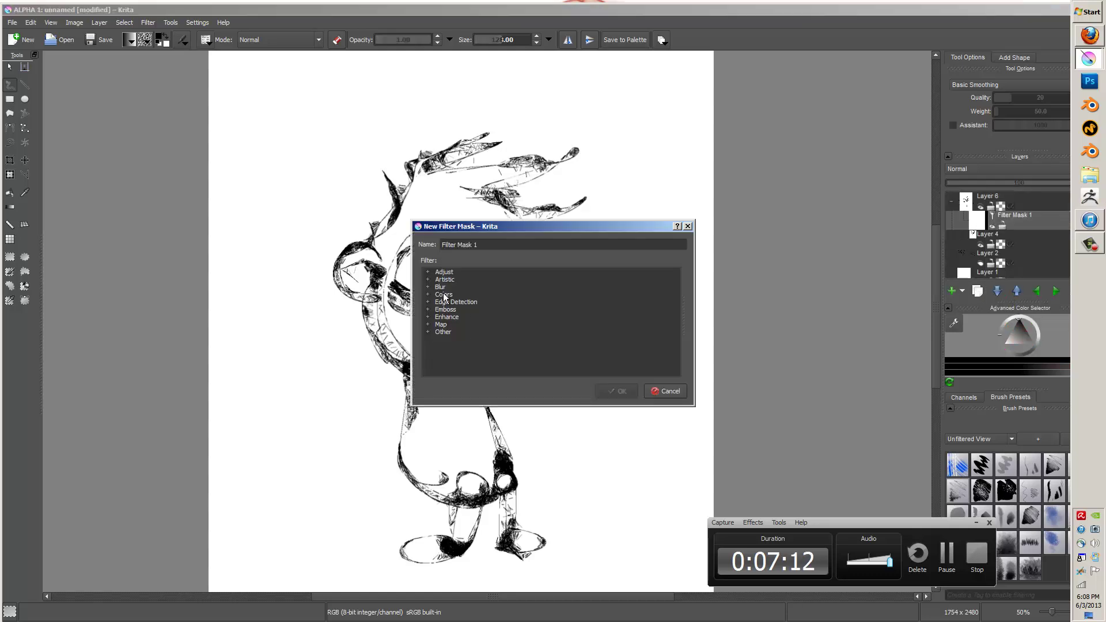
pyautogui.click(442, 289)
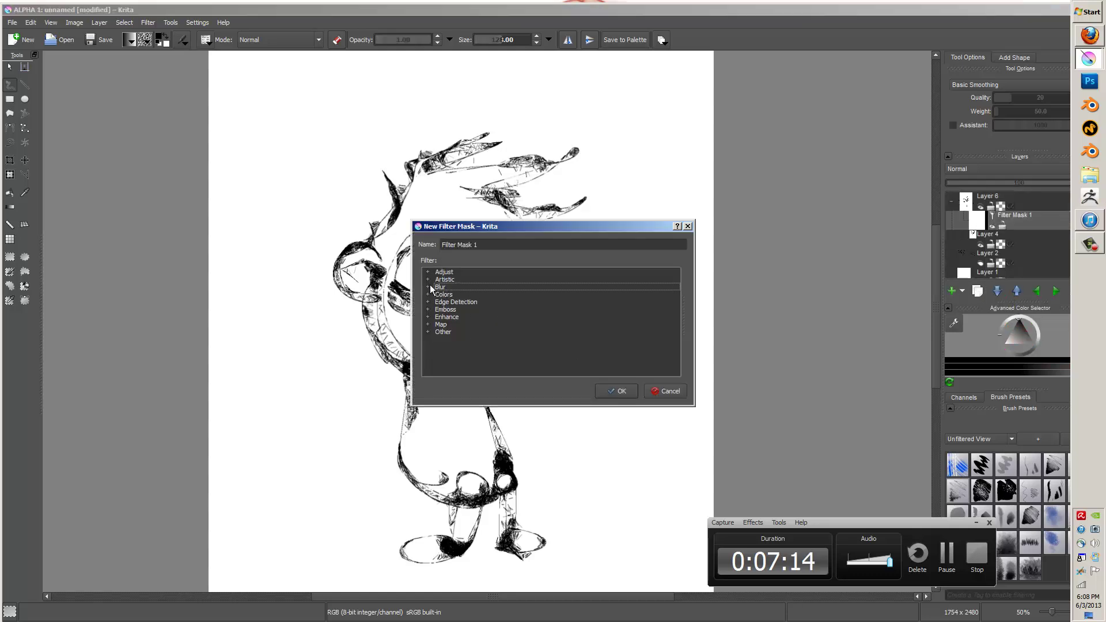
pyautogui.click(428, 286)
pyautogui.click(482, 317)
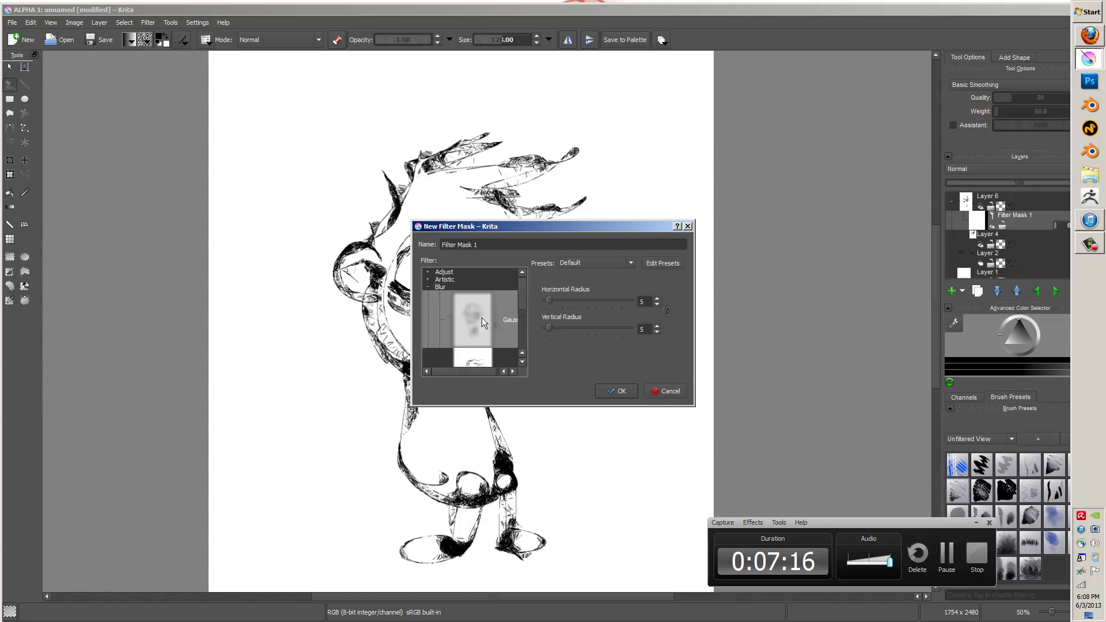
pyautogui.moveTo(562, 234); pyautogui.dragTo(758, 214)
pyautogui.moveTo(733, 284); pyautogui.dragTo(739, 285)
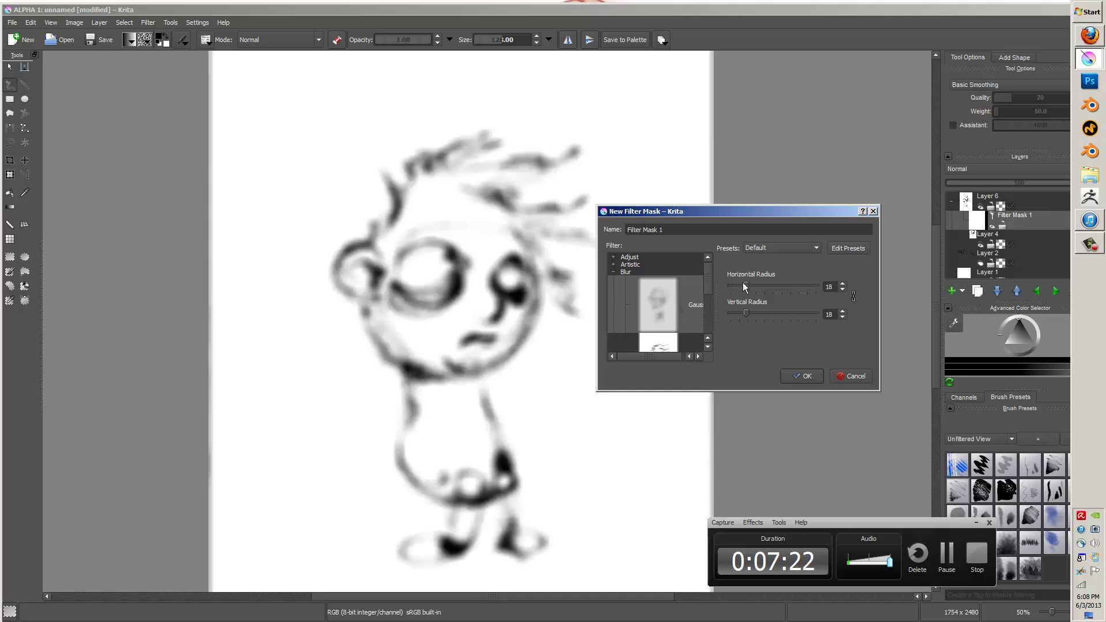
pyautogui.click(798, 375)
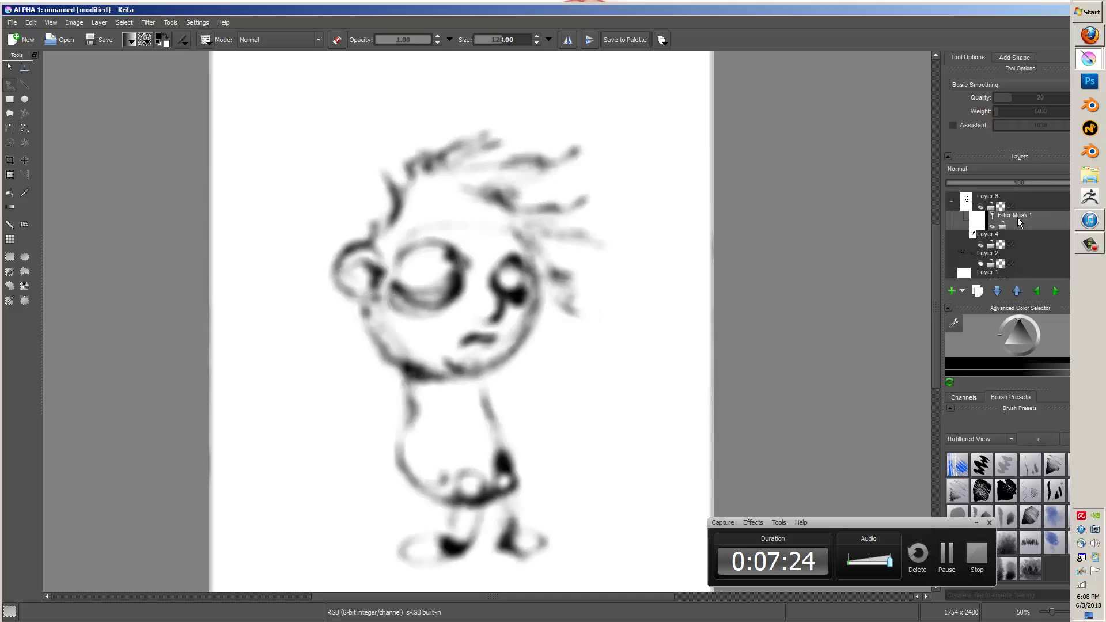
pyautogui.click(993, 227)
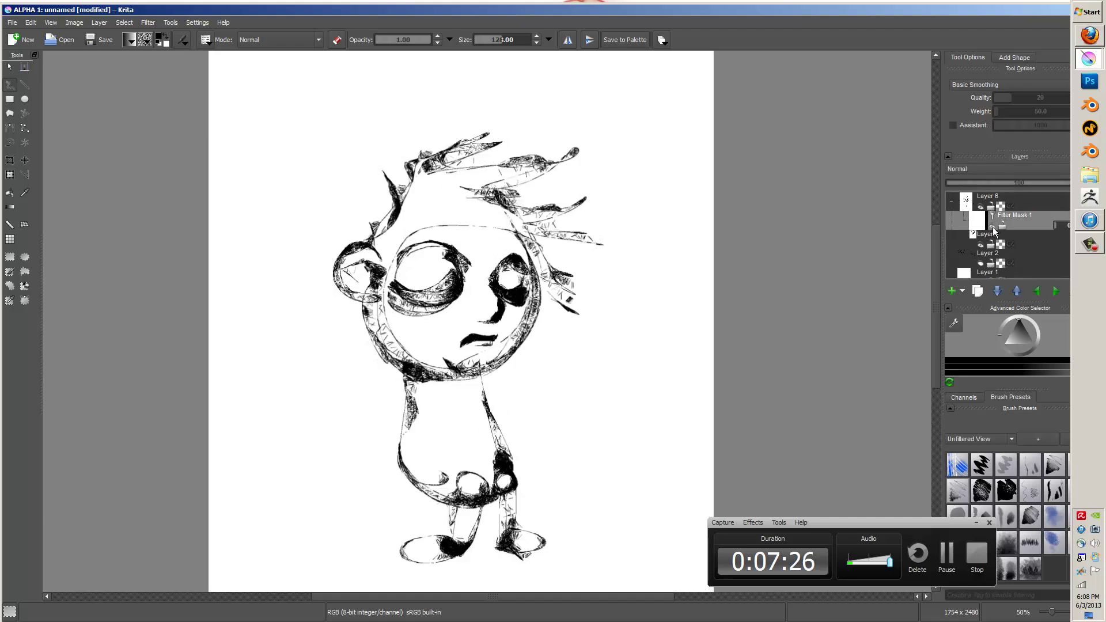
pyautogui.click(993, 229)
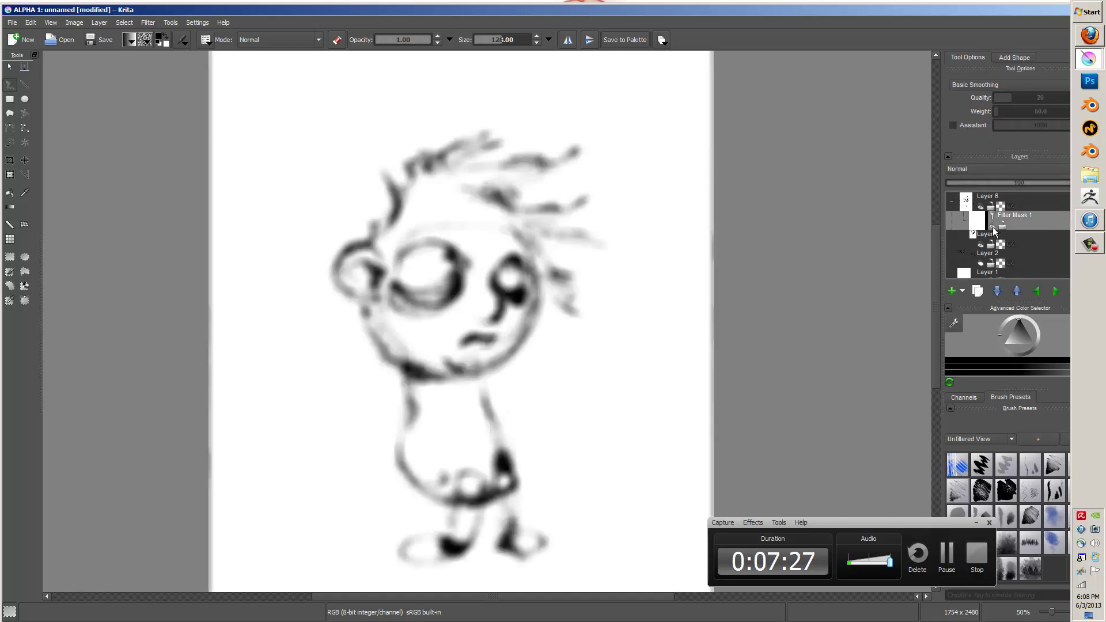
# - Add a new paint layer on top and remove Layer 6 together with its filter mask
pyautogui.click(951, 291)
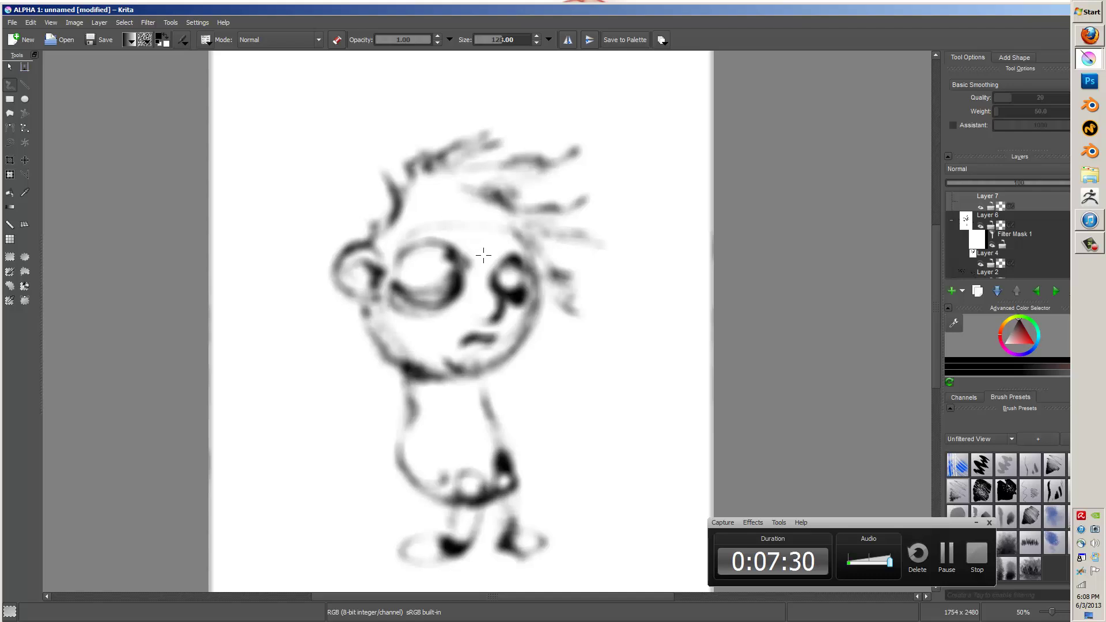
pyautogui.click(1026, 217)
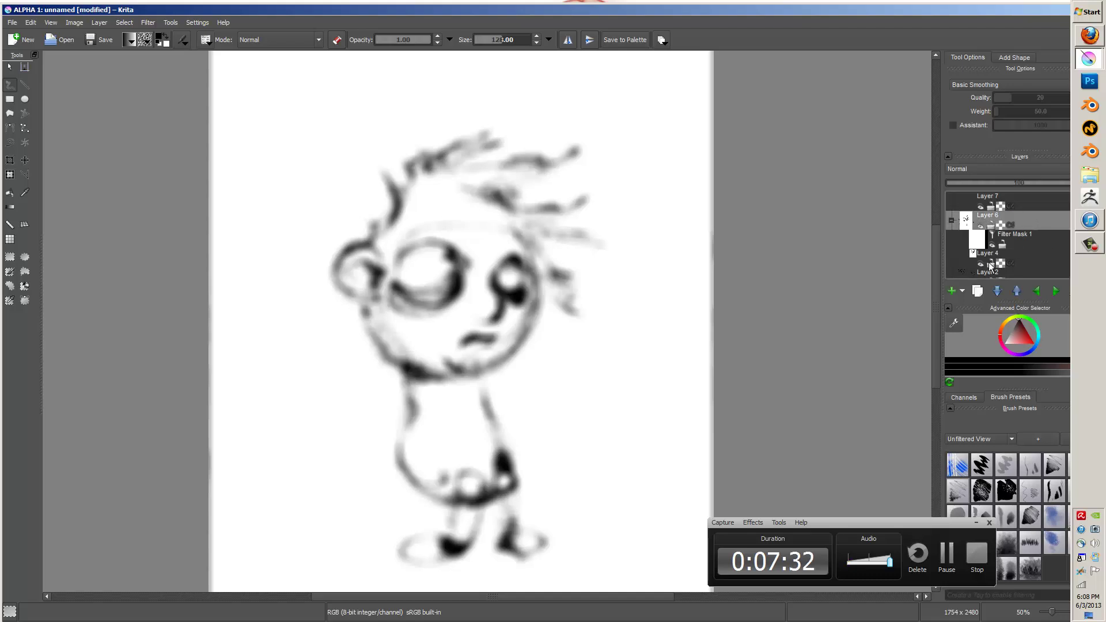
pyautogui.doubleClick(1040, 12)
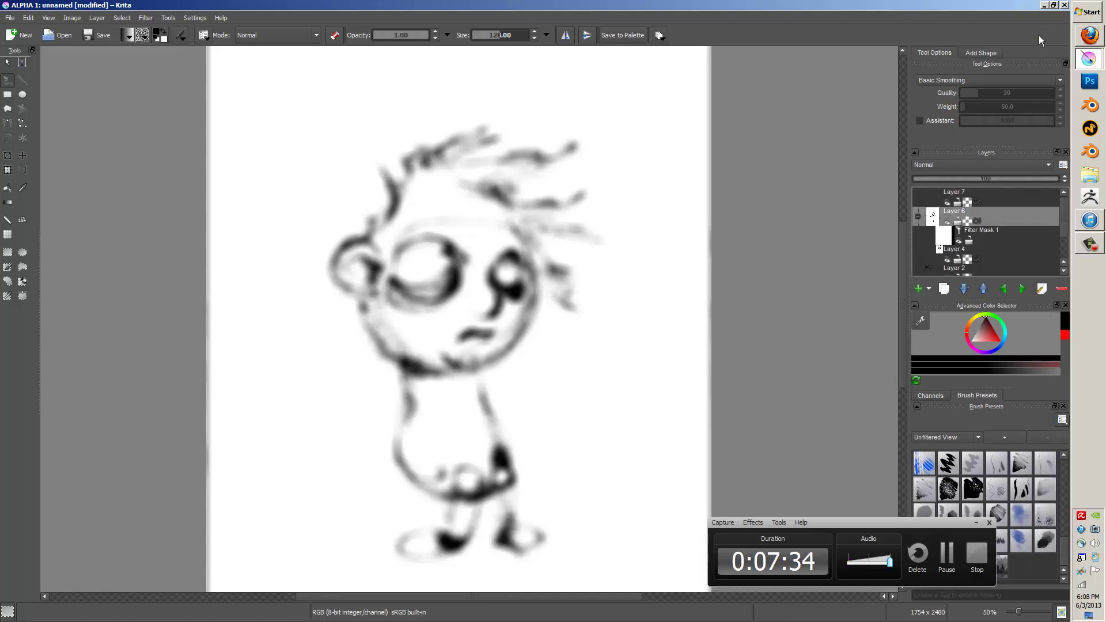
pyautogui.click(1061, 289)
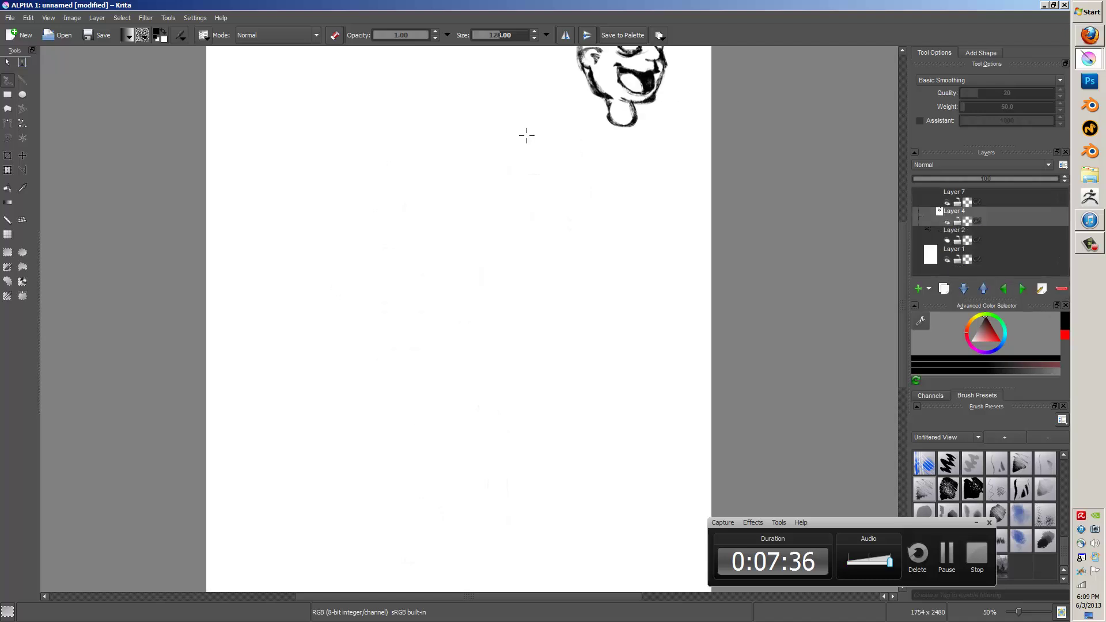
# - Hide Layer 4 in full-screen mode and make the empty Layer 7 active
pyautogui.hotkey('ctrl', 'shift', 'f')
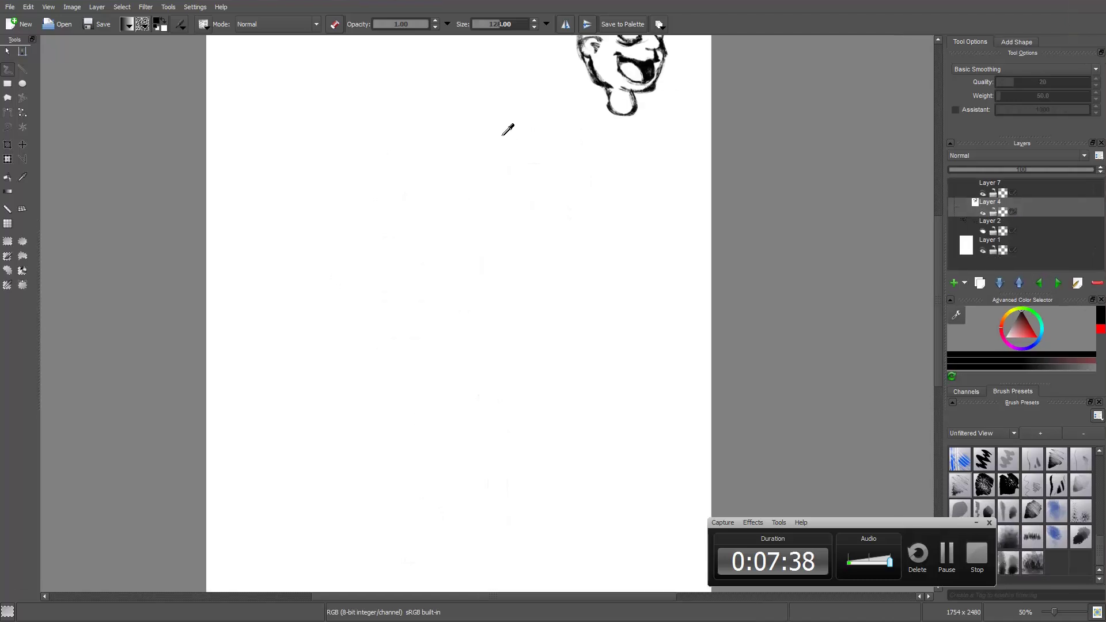
pyautogui.moveTo(479, 154)
pyautogui.mouseDown()
pyautogui.moveTo(523, 230)
pyautogui.moveTo(556, 181)
pyautogui.mouseUp()
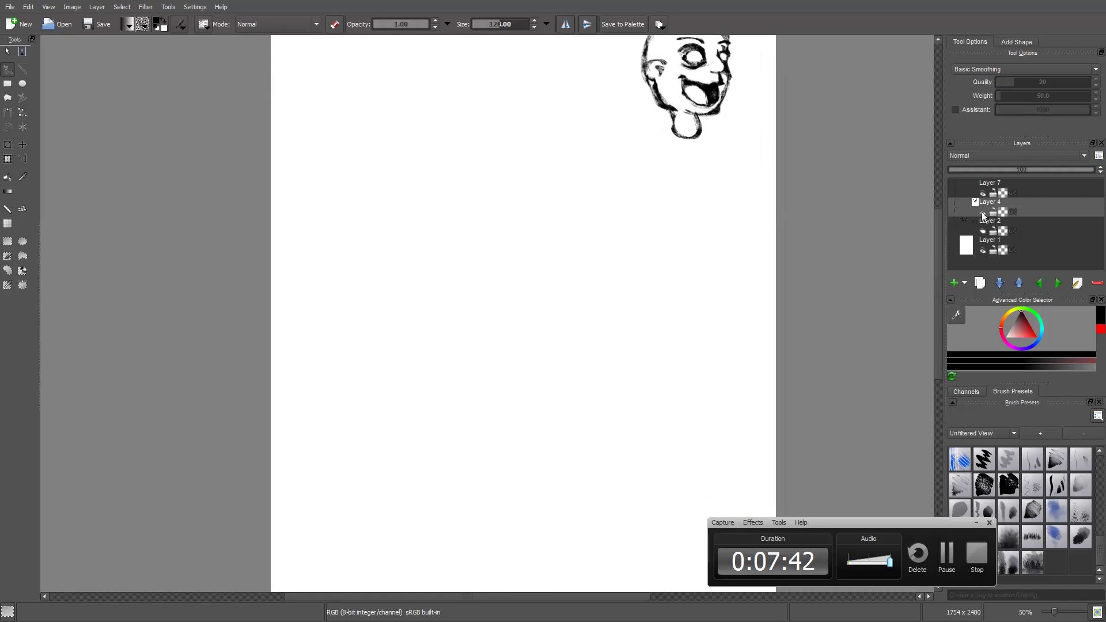
pyautogui.click(983, 212)
pyautogui.click(1027, 192)
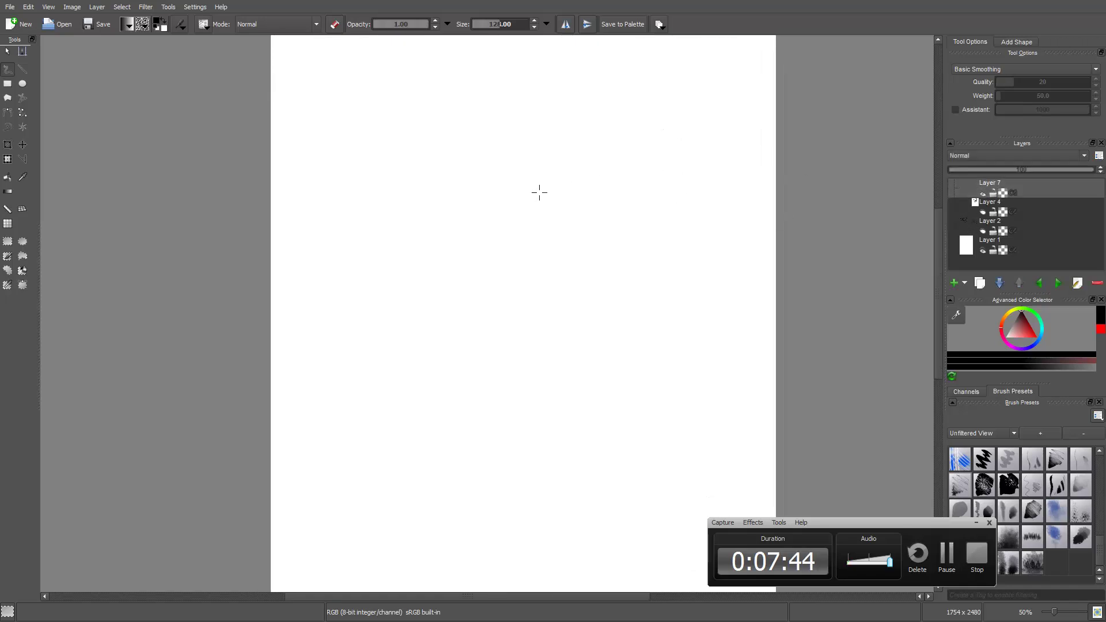
# - Switch to canvas-only mode with the blank page filling the screen
pyautogui.press('Tab')
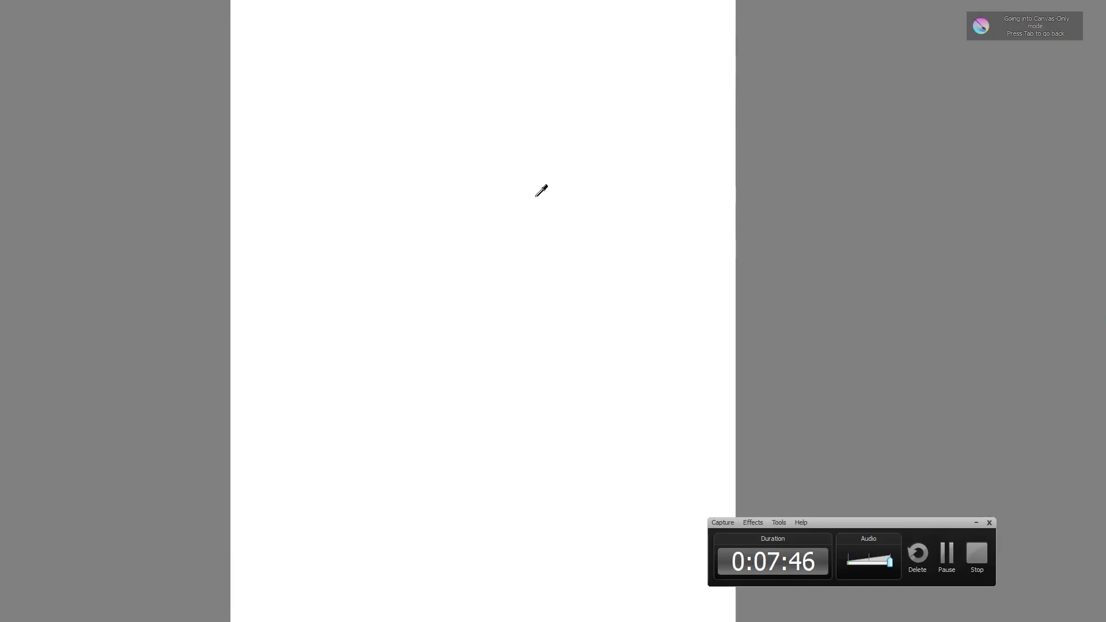
pyautogui.scroll(2, 541, 190)
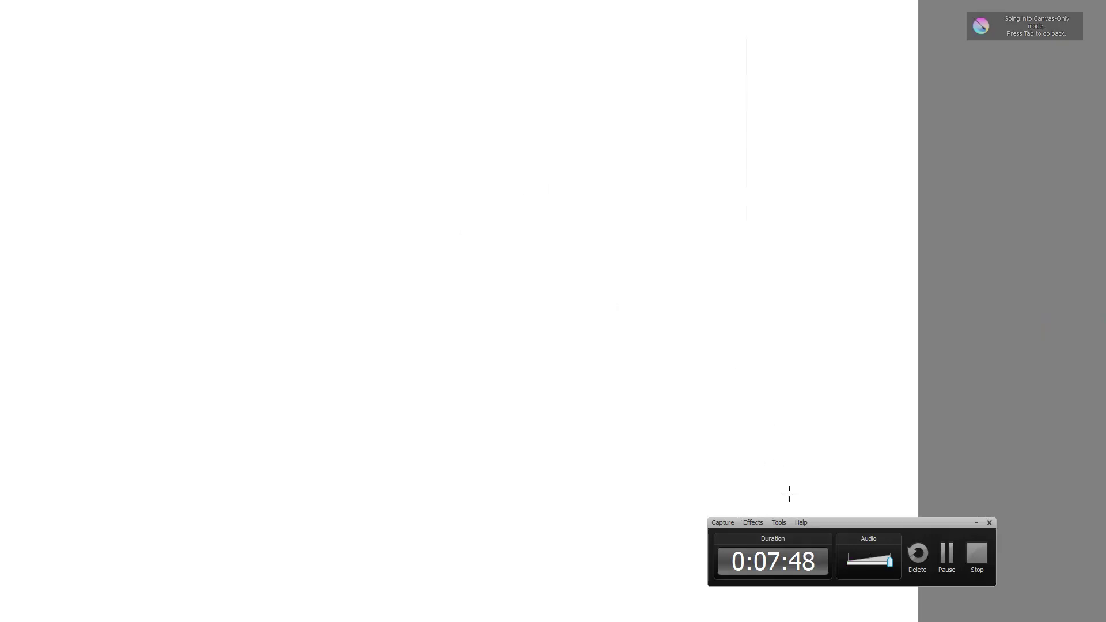
pyautogui.click(975, 522)
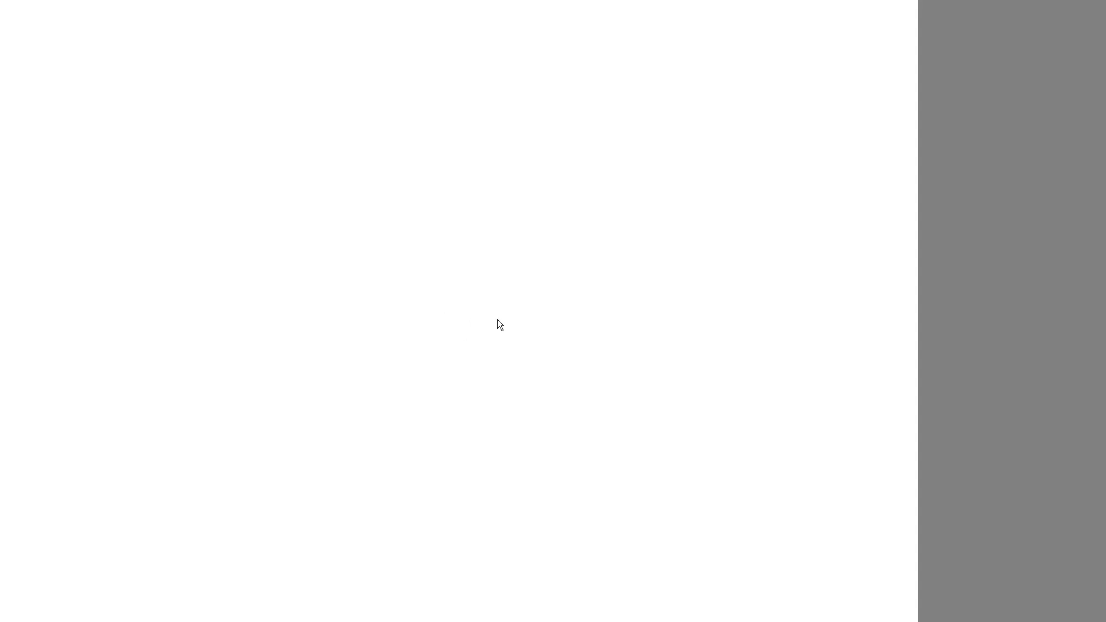
pyautogui.rightClick(477, 307)
pyautogui.click(323, 233)
pyautogui.moveTo(335, 233); pyautogui.dragTo(469, 234)
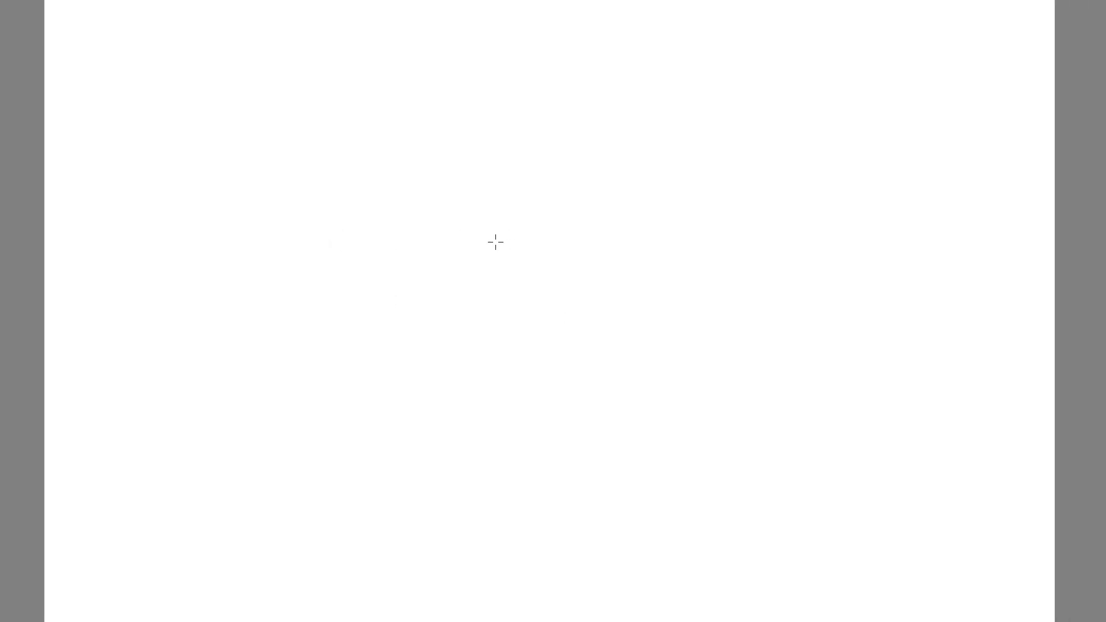
pyautogui.scroll(2, 494, 242)
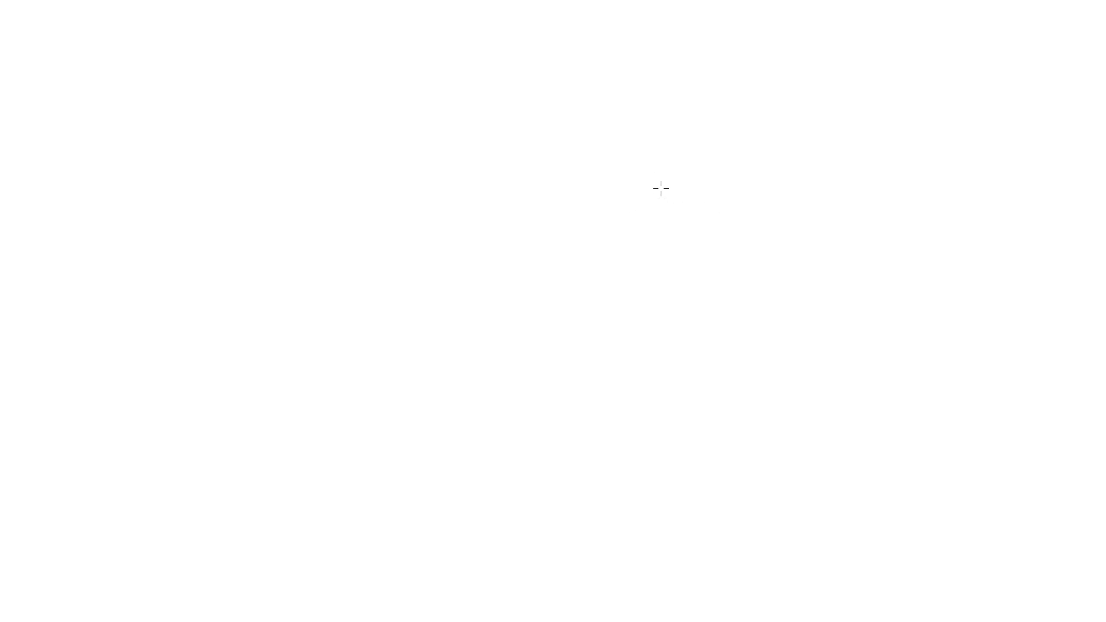
pyautogui.moveTo(654, 96)
pyautogui.mouseDown()
pyautogui.moveTo(730, 237)
pyautogui.moveTo(719, 286)
pyautogui.moveTo(698, 320)
pyautogui.moveTo(612, 283)
pyautogui.moveTo(566, 283)
pyautogui.moveTo(549, 399)
pyautogui.moveTo(540, 370)
pyautogui.moveTo(608, 387)
pyautogui.moveTo(651, 286)
pyautogui.moveTo(699, 355)
pyautogui.mouseUp()
pyautogui.hotkey('ctrl', 'z')
pyautogui.hotkey('ctrl', 'z')
# - Draw a symmetrical bearded face with dark-ringed eyes, arched brows and round ears, plus hair, shoulders and an open collar
pyautogui.moveTo(700, 281)
pyautogui.mouseDown()
pyautogui.moveTo(520, 262)
pyautogui.moveTo(500, 270)
pyautogui.moveTo(519, 334)
pyautogui.moveTo(659, 348)
pyautogui.moveTo(680, 303)
pyautogui.moveTo(715, 322)
pyautogui.moveTo(710, 297)
pyautogui.moveTo(684, 291)
pyautogui.moveTo(705, 307)
pyautogui.moveTo(484, 287)
pyautogui.moveTo(659, 351)
pyautogui.mouseUp()
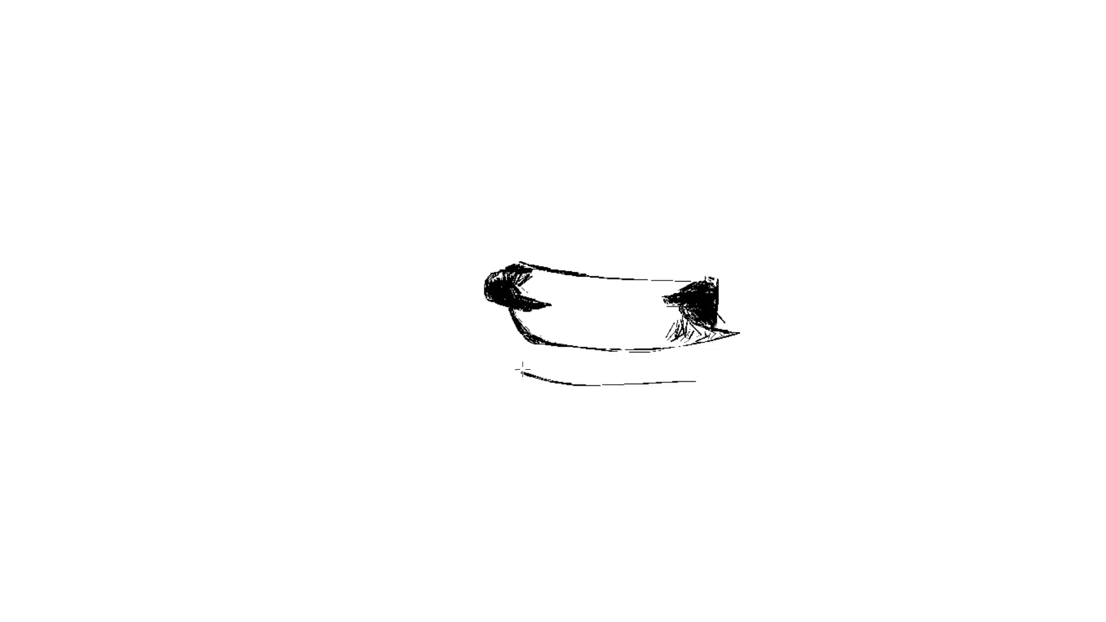
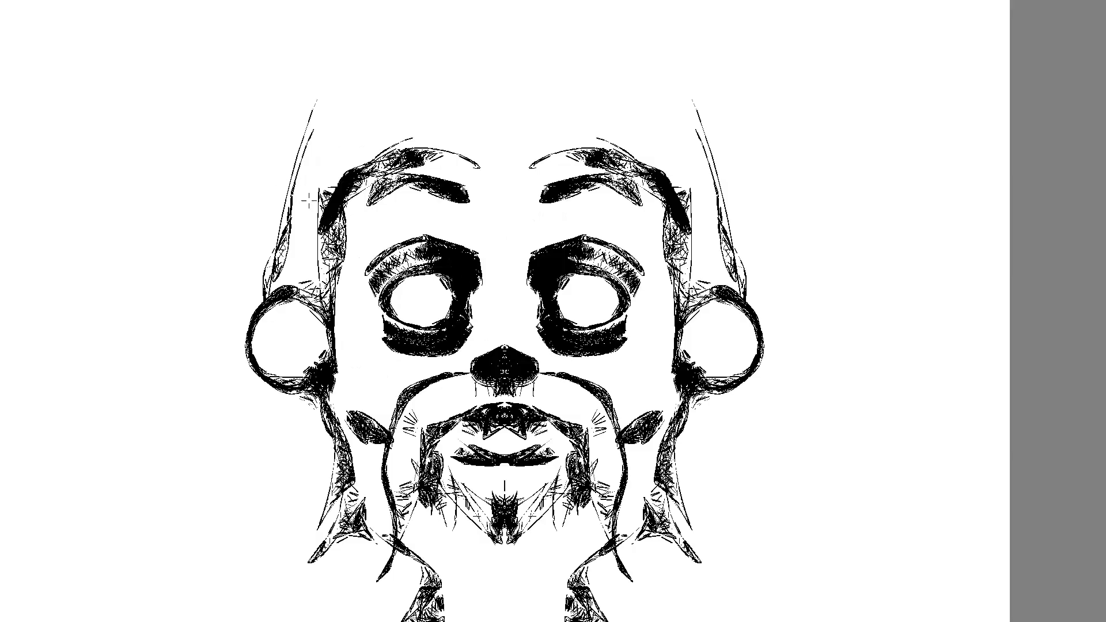
pyautogui.scroll(-2, 511, 264)
pyautogui.moveTo(547, 157)
pyautogui.mouseDown()
pyautogui.moveTo(429, 201)
pyautogui.moveTo(431, 346)
pyautogui.moveTo(454, 455)
pyautogui.moveTo(483, 433)
pyautogui.moveTo(510, 452)
pyautogui.moveTo(455, 440)
pyautogui.moveTo(405, 568)
pyautogui.moveTo(438, 455)
pyautogui.moveTo(398, 574)
pyautogui.mouseUp()
pyautogui.moveTo(453, 425)
pyautogui.mouseDown()
pyautogui.moveTo(553, 547)
pyautogui.moveTo(487, 468)
pyautogui.moveTo(535, 530)
pyautogui.moveTo(554, 595)
pyautogui.moveTo(562, 547)
pyautogui.mouseUp()
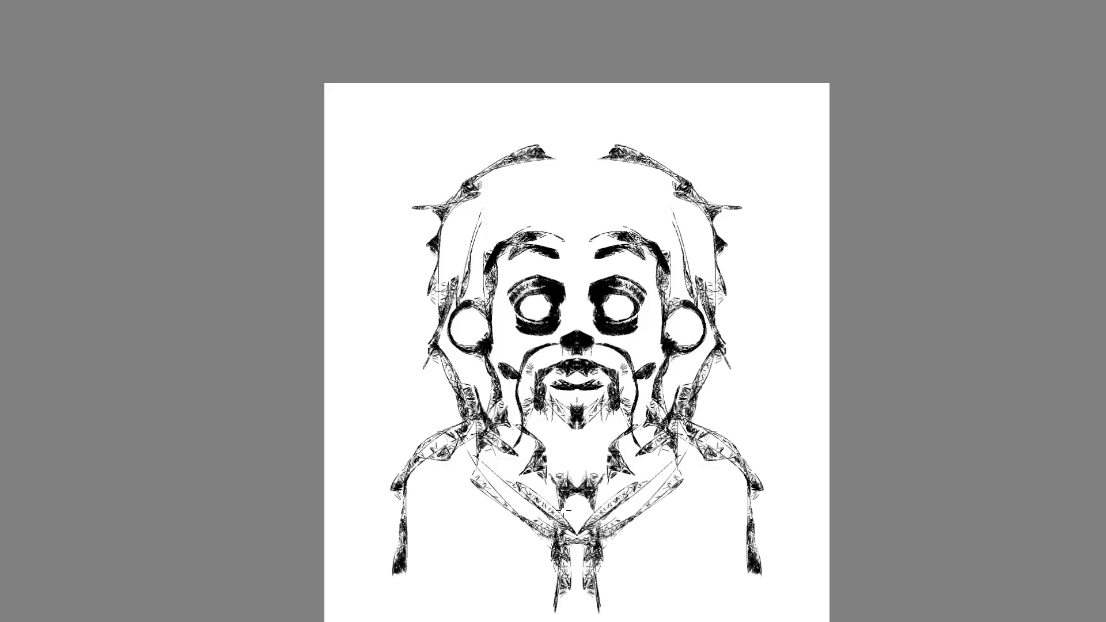
# - Clear the layer and draw a mirrored muscular torso with a jaw and mouth, neck, broad shoulders, chest and arms
pyautogui.press('Delete')
pyautogui.moveTo(633, 333); pyautogui.dragTo(472, 294)
pyautogui.moveTo(466, 246)
pyautogui.mouseDown()
pyautogui.moveTo(474, 281)
pyautogui.moveTo(518, 317)
pyautogui.moveTo(517, 306)
pyautogui.moveTo(564, 320)
pyautogui.moveTo(515, 313)
pyautogui.moveTo(521, 301)
pyautogui.moveTo(573, 325)
pyautogui.moveTo(530, 257)
pyautogui.moveTo(574, 281)
pyautogui.moveTo(551, 255)
pyautogui.moveTo(571, 294)
pyautogui.mouseUp()
pyautogui.moveTo(529, 178)
pyautogui.mouseDown()
pyautogui.moveTo(504, 209)
pyautogui.moveTo(518, 170)
pyautogui.moveTo(508, 150)
pyautogui.moveTo(492, 198)
pyautogui.moveTo(436, 232)
pyautogui.moveTo(403, 297)
pyautogui.moveTo(413, 269)
pyautogui.moveTo(408, 348)
pyautogui.moveTo(445, 330)
pyautogui.moveTo(457, 391)
pyautogui.moveTo(470, 401)
pyautogui.moveTo(456, 456)
pyautogui.moveTo(469, 476)
pyautogui.moveTo(456, 428)
pyautogui.moveTo(512, 535)
pyautogui.moveTo(482, 397)
pyautogui.moveTo(498, 487)
pyautogui.moveTo(462, 407)
pyautogui.moveTo(458, 576)
pyautogui.mouseUp()
pyautogui.moveTo(406, 357)
pyautogui.mouseDown()
pyautogui.moveTo(416, 397)
pyautogui.moveTo(426, 455)
pyautogui.mouseUp()
pyautogui.moveTo(493, 91)
pyautogui.mouseDown()
pyautogui.moveTo(534, 157)
pyautogui.moveTo(577, 163)
pyautogui.moveTo(512, 131)
pyautogui.moveTo(556, 147)
pyautogui.moveTo(603, 112)
pyautogui.moveTo(510, 91)
pyautogui.moveTo(545, 140)
pyautogui.moveTo(588, 140)
pyautogui.moveTo(523, 128)
pyautogui.moveTo(520, 101)
pyautogui.moveTo(585, 104)
pyautogui.moveTo(518, 102)
pyautogui.moveTo(546, 120)
pyautogui.moveTo(503, 133)
pyautogui.moveTo(519, 179)
pyautogui.mouseUp()
pyautogui.moveTo(537, 216); pyautogui.dragTo(473, 221)
pyautogui.moveTo(472, 415)
pyautogui.mouseDown()
pyautogui.moveTo(508, 382)
pyautogui.moveTo(474, 376)
pyautogui.moveTo(501, 398)
pyautogui.mouseUp()
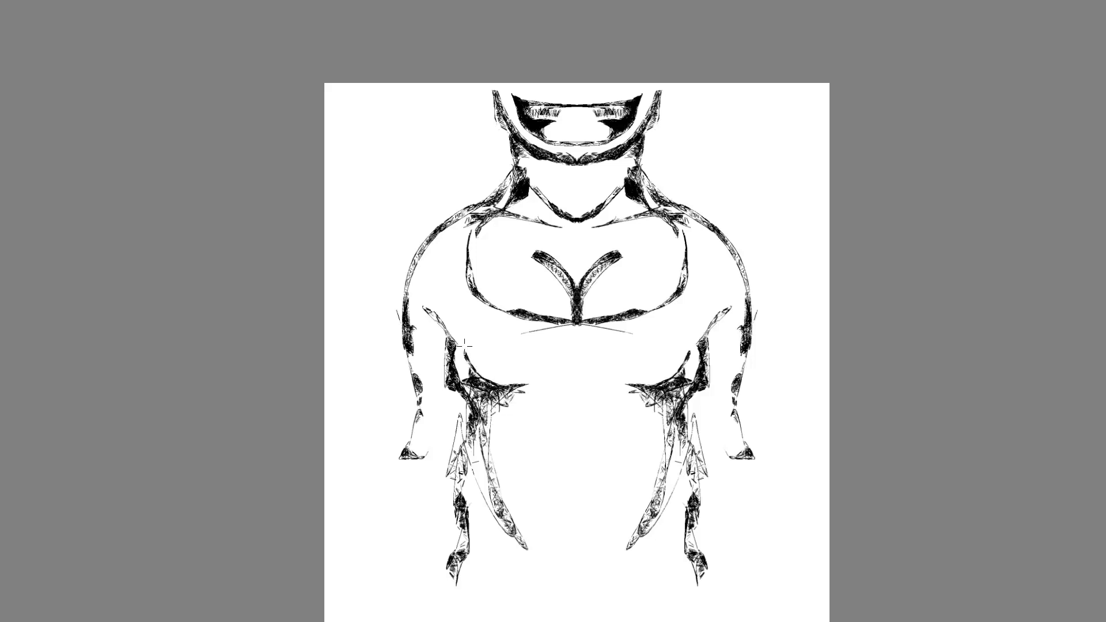
# - Clear the layer and draw a mirrored pattern of a thin horizontal line with jagged, claw-like strokes at both ends
pyautogui.press('Delete')
pyautogui.moveTo(608, 318); pyautogui.dragTo(521, 311)
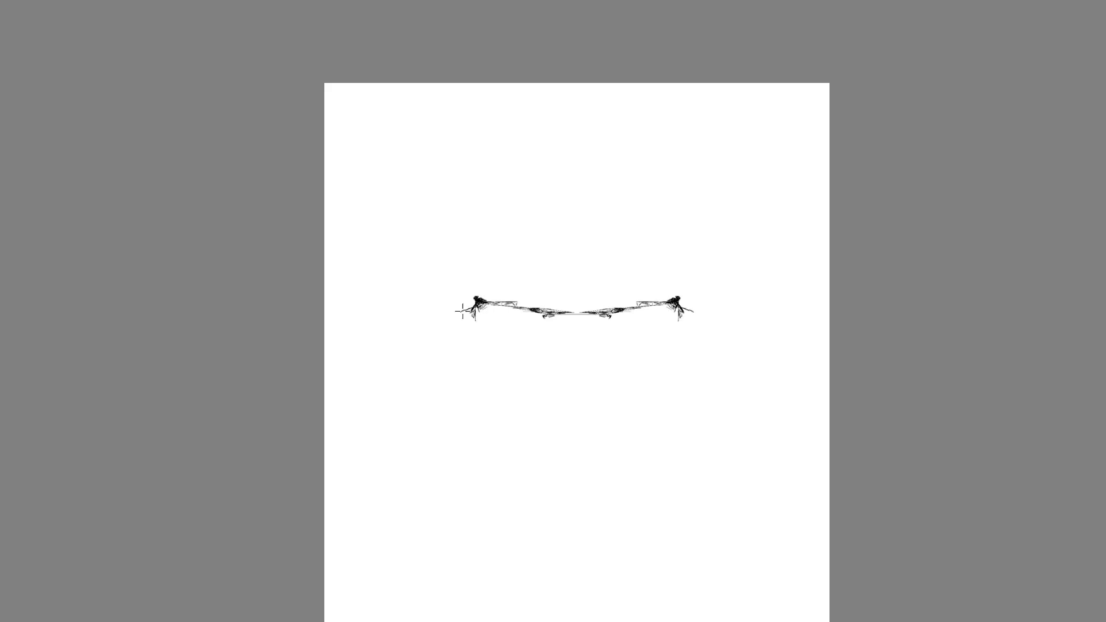
pyautogui.moveTo(432, 345)
pyautogui.mouseDown()
pyautogui.moveTo(474, 330)
pyautogui.moveTo(463, 366)
pyautogui.moveTo(523, 354)
pyautogui.moveTo(441, 371)
pyautogui.moveTo(488, 324)
pyautogui.moveTo(454, 373)
pyautogui.moveTo(526, 367)
pyautogui.mouseUp()
# - Bring back the interface and add mirrored speckles, thin grey loops, smoky clouds and fine curved strokes using different brush presets
pyautogui.press('Tab')
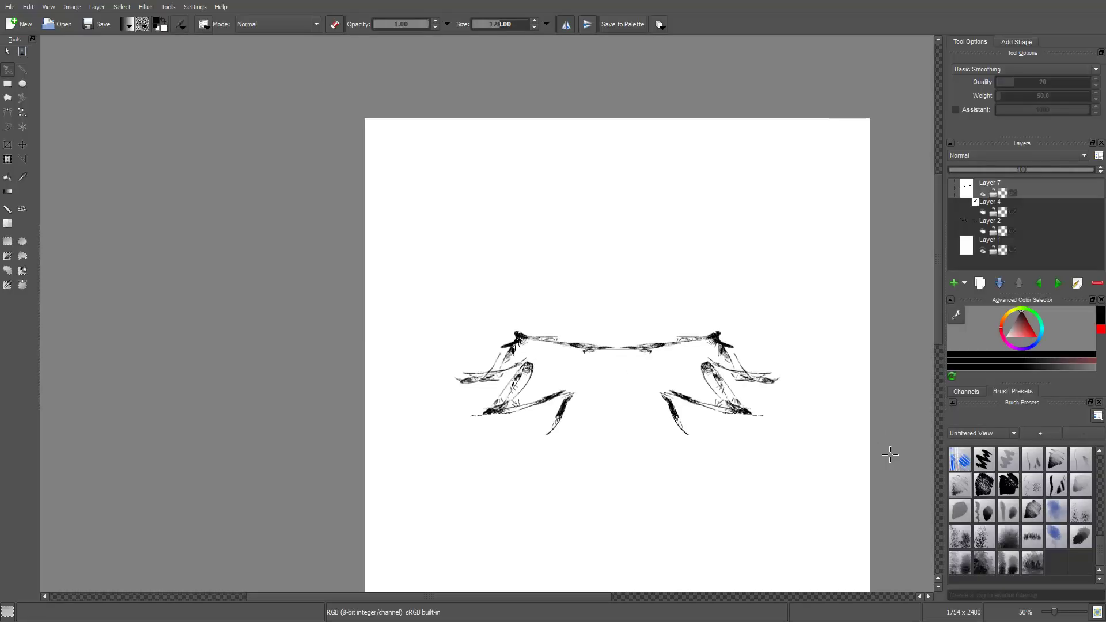
pyautogui.click(979, 538)
pyautogui.moveTo(616, 271)
pyautogui.mouseDown()
pyautogui.moveTo(588, 305)
pyautogui.moveTo(576, 387)
pyautogui.mouseUp()
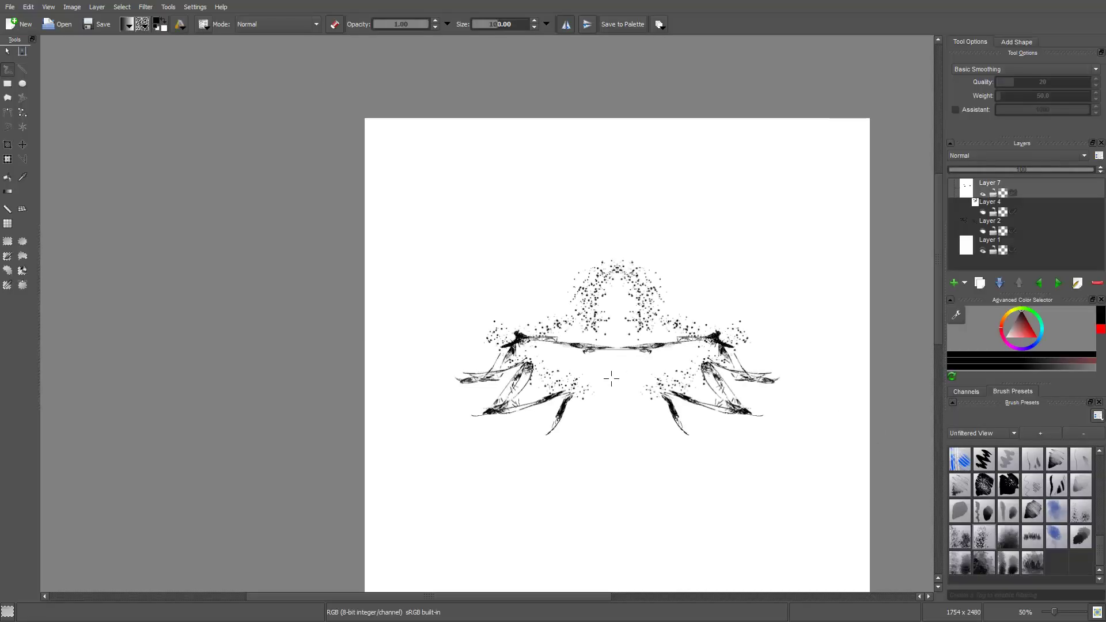
pyautogui.click(965, 522)
pyautogui.moveTo(792, 397)
pyautogui.mouseDown()
pyautogui.moveTo(720, 345)
pyautogui.moveTo(651, 450)
pyautogui.moveTo(704, 424)
pyautogui.mouseUp()
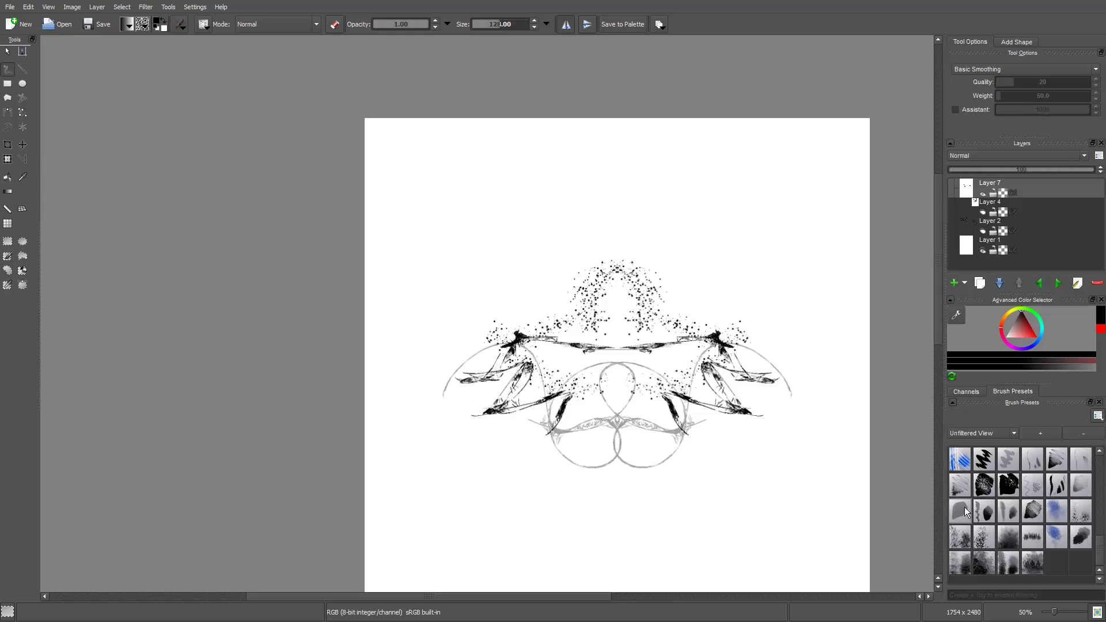
pyautogui.moveTo(763, 351)
pyautogui.mouseDown()
pyautogui.moveTo(713, 418)
pyautogui.moveTo(751, 459)
pyautogui.mouseUp()
pyautogui.click(1031, 514)
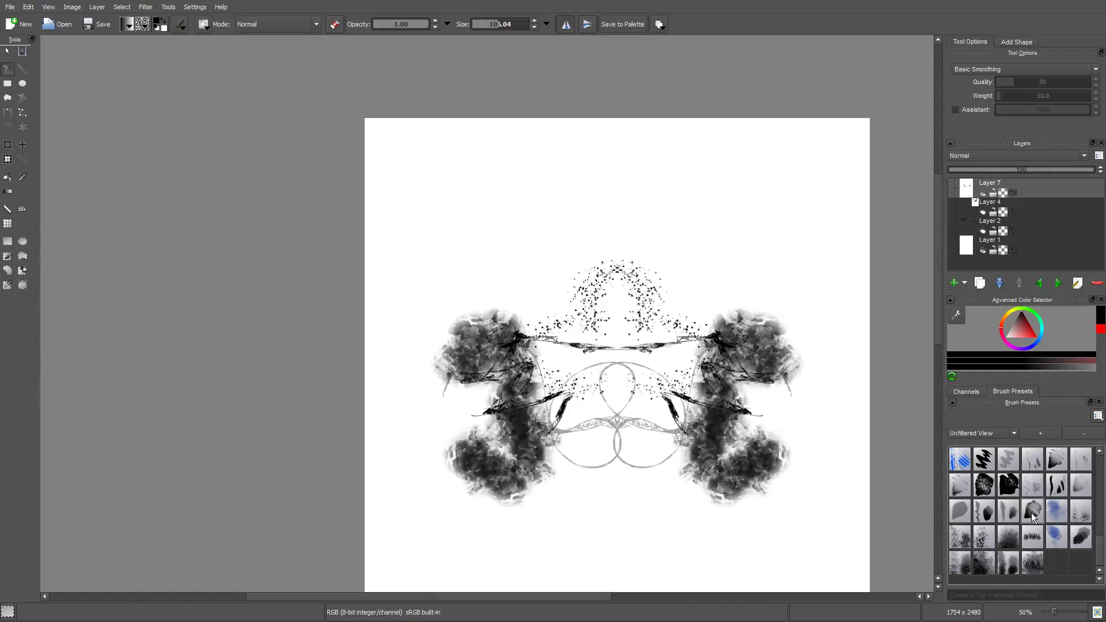
pyautogui.moveTo(662, 224)
pyautogui.mouseDown()
pyautogui.moveTo(745, 279)
pyautogui.moveTo(640, 328)
pyautogui.moveTo(632, 217)
pyautogui.mouseUp()
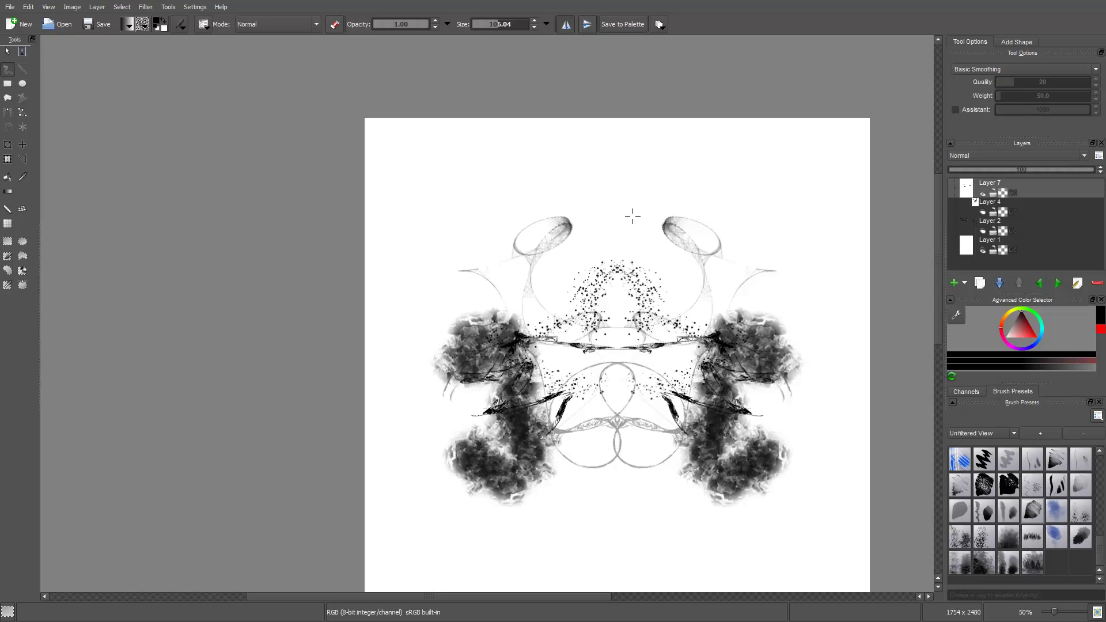
# - Clear the layer and draw a mirrored pair of large eyes with dark irises, shaded lids, lashes and arched eyebrows
pyautogui.press('Delete')
pyautogui.keyDown('ctrl'); pyautogui.scroll(2, 530, 245); pyautogui.keyUp('ctrl')
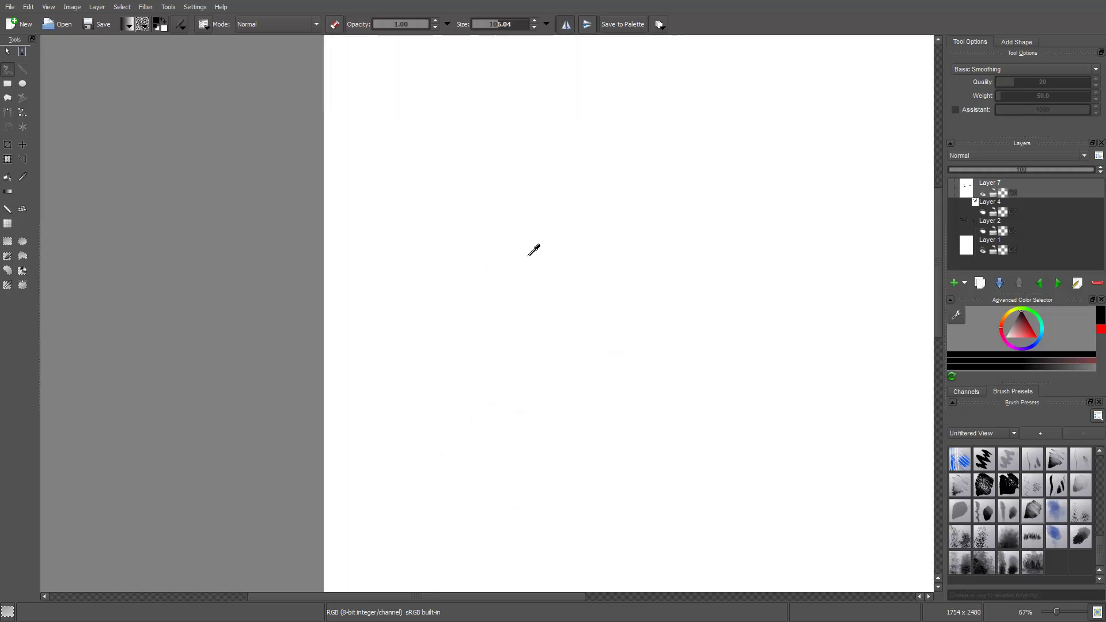
pyautogui.moveTo(672, 361); pyautogui.dragTo(503, 284)
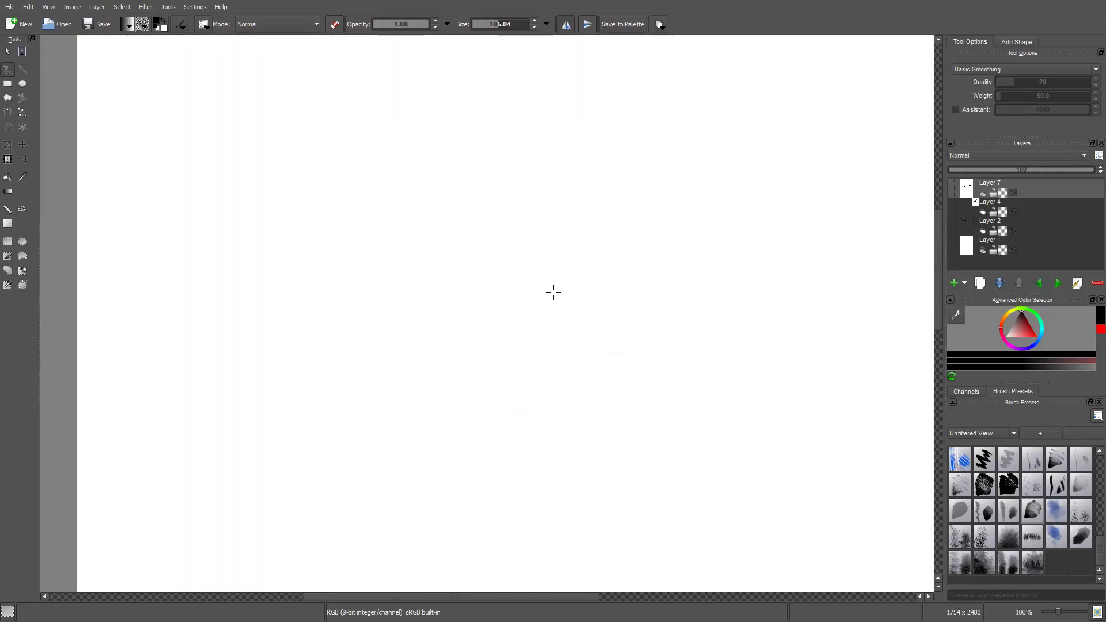
pyautogui.keyDown('ctrl'); pyautogui.scroll(1, 556, 292); pyautogui.keyUp('ctrl')
pyautogui.moveTo(504, 212)
pyautogui.mouseDown()
pyautogui.moveTo(567, 255)
pyautogui.moveTo(444, 249)
pyautogui.moveTo(561, 259)
pyautogui.moveTo(560, 244)
pyautogui.moveTo(399, 252)
pyautogui.moveTo(466, 320)
pyautogui.mouseUp()
pyautogui.moveTo(541, 284)
pyautogui.mouseDown()
pyautogui.moveTo(508, 280)
pyautogui.moveTo(553, 265)
pyautogui.moveTo(565, 300)
pyautogui.moveTo(506, 314)
pyautogui.moveTo(545, 250)
pyautogui.moveTo(528, 285)
pyautogui.moveTo(551, 275)
pyautogui.moveTo(510, 298)
pyautogui.moveTo(534, 302)
pyautogui.moveTo(555, 345)
pyautogui.moveTo(458, 333)
pyautogui.moveTo(431, 342)
pyautogui.moveTo(452, 331)
pyautogui.moveTo(496, 337)
pyautogui.mouseUp()
pyautogui.moveTo(583, 194)
pyautogui.mouseDown()
pyautogui.moveTo(439, 153)
pyautogui.moveTo(481, 150)
pyautogui.moveTo(579, 185)
pyautogui.moveTo(496, 187)
pyautogui.mouseUp()
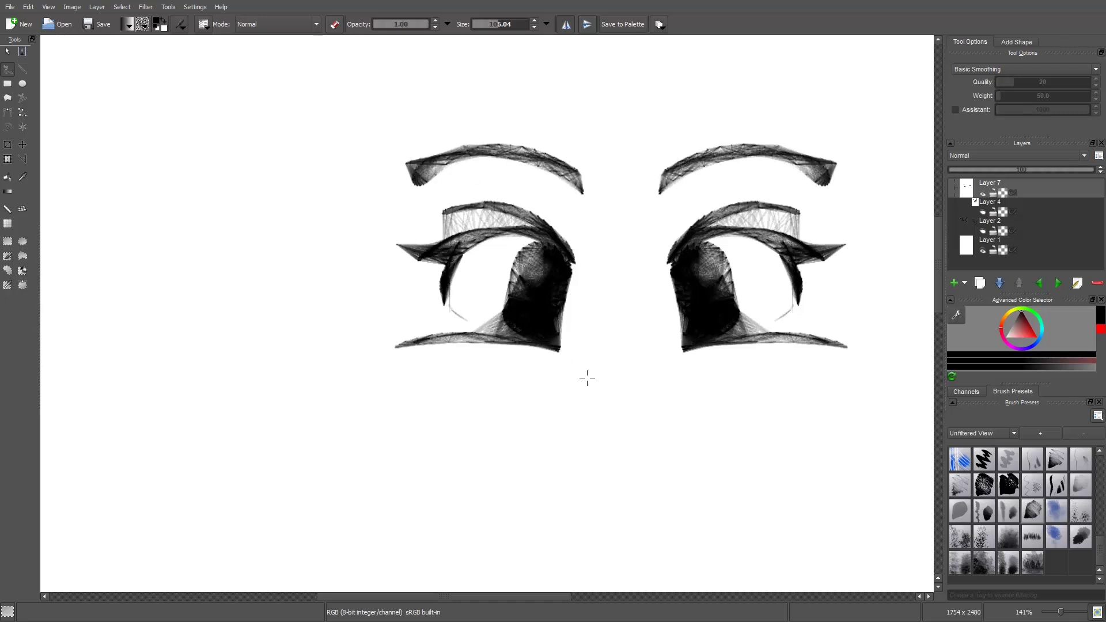
# - Add a mirrored nose, open mouth, jawline, ears and forehead strands around the pair of eyes
pyautogui.scroll(-2, 587, 378)
pyautogui.moveTo(549, 392)
pyautogui.mouseDown()
pyautogui.moveTo(591, 395)
pyautogui.moveTo(554, 394)
pyautogui.moveTo(584, 451)
pyautogui.moveTo(603, 443)
pyautogui.moveTo(560, 400)
pyautogui.moveTo(600, 449)
pyautogui.moveTo(568, 435)
pyautogui.moveTo(587, 446)
pyautogui.moveTo(611, 407)
pyautogui.moveTo(569, 403)
pyautogui.moveTo(616, 405)
pyautogui.moveTo(588, 418)
pyautogui.mouseUp()
pyautogui.moveTo(568, 461); pyautogui.dragTo(610, 463)
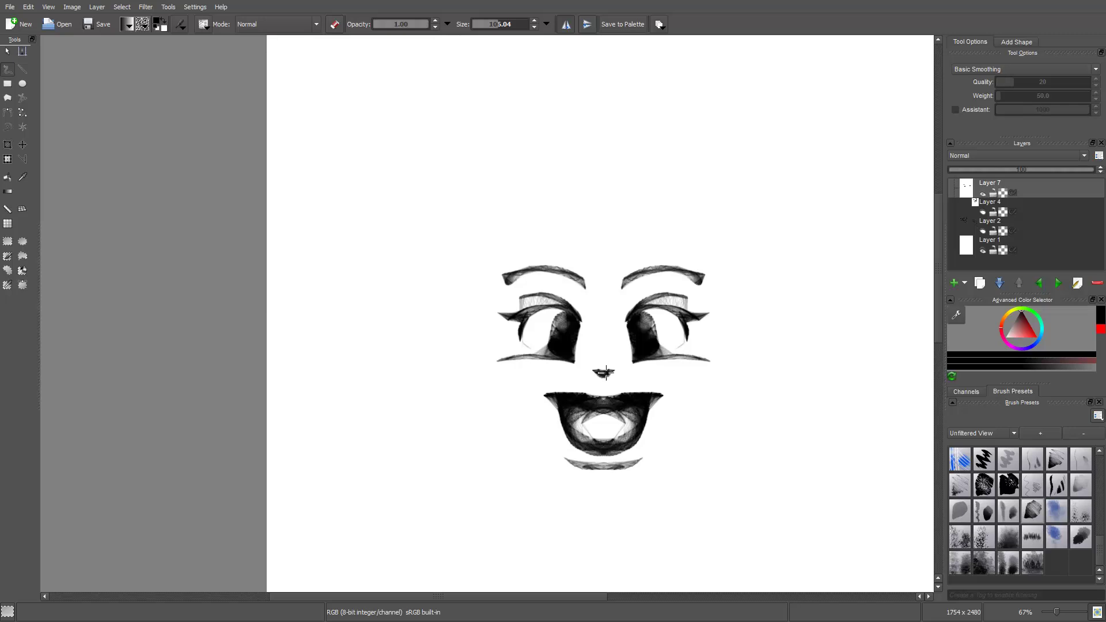
pyautogui.moveTo(455, 367)
pyautogui.mouseDown()
pyautogui.moveTo(477, 354)
pyautogui.moveTo(539, 474)
pyautogui.moveTo(518, 456)
pyautogui.moveTo(476, 397)
pyautogui.moveTo(576, 494)
pyautogui.moveTo(480, 421)
pyautogui.moveTo(604, 496)
pyautogui.mouseUp()
pyautogui.moveTo(452, 313)
pyautogui.mouseDown()
pyautogui.moveTo(442, 383)
pyautogui.moveTo(422, 335)
pyautogui.moveTo(421, 355)
pyautogui.moveTo(443, 325)
pyautogui.moveTo(467, 358)
pyautogui.mouseUp()
pyautogui.moveTo(455, 291)
pyautogui.mouseDown()
pyautogui.moveTo(458, 238)
pyautogui.moveTo(432, 307)
pyautogui.moveTo(484, 236)
pyautogui.mouseUp()
pyautogui.moveTo(559, 210)
pyautogui.mouseDown()
pyautogui.moveTo(534, 254)
pyautogui.moveTo(576, 232)
pyautogui.moveTo(568, 258)
pyautogui.moveTo(581, 274)
pyautogui.moveTo(584, 258)
pyautogui.moveTo(594, 286)
pyautogui.moveTo(565, 225)
pyautogui.mouseUp()
# - Turn off horizontal mirroring and draw uneven tousled hair around both sides of the face
pyautogui.click(563, 25)
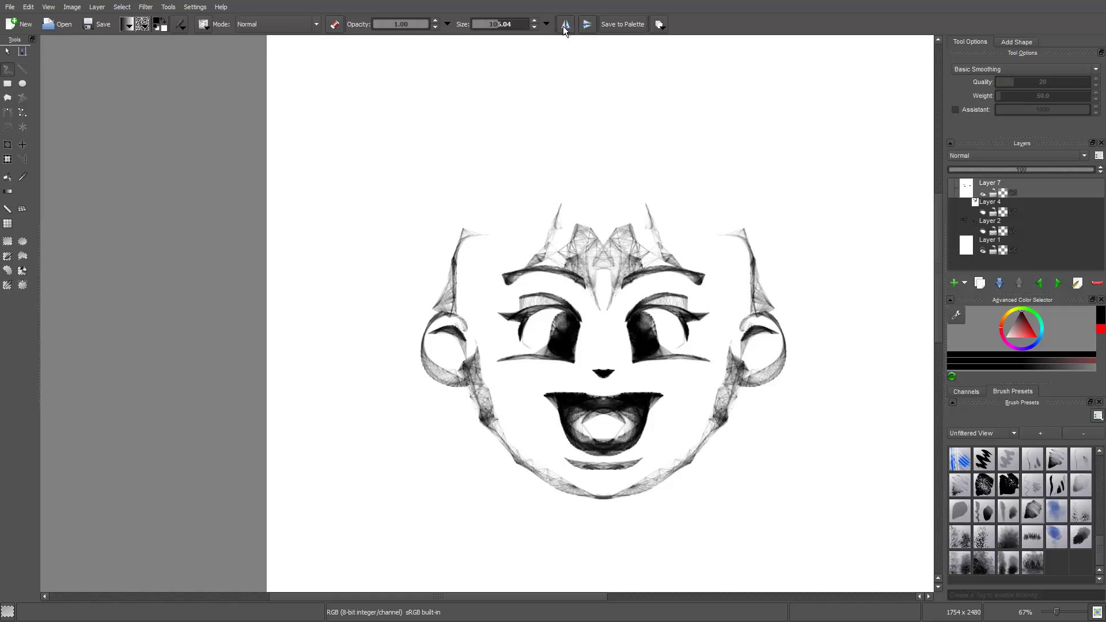
pyautogui.moveTo(588, 123)
pyautogui.mouseDown()
pyautogui.moveTo(513, 143)
pyautogui.moveTo(558, 127)
pyautogui.moveTo(535, 124)
pyautogui.moveTo(449, 159)
pyautogui.moveTo(508, 161)
pyautogui.moveTo(412, 165)
pyautogui.moveTo(456, 211)
pyautogui.moveTo(412, 249)
pyautogui.moveTo(403, 353)
pyautogui.moveTo(419, 353)
pyautogui.moveTo(452, 392)
pyautogui.moveTo(515, 313)
pyautogui.moveTo(468, 303)
pyautogui.moveTo(469, 252)
pyautogui.moveTo(488, 320)
pyautogui.moveTo(540, 259)
pyautogui.mouseUp()
pyautogui.moveTo(699, 239)
pyautogui.mouseDown()
pyautogui.moveTo(710, 285)
pyautogui.moveTo(726, 250)
pyautogui.moveTo(768, 267)
pyautogui.moveTo(727, 159)
pyautogui.moveTo(769, 224)
pyautogui.moveTo(748, 187)
pyautogui.moveTo(795, 304)
pyautogui.mouseUp()
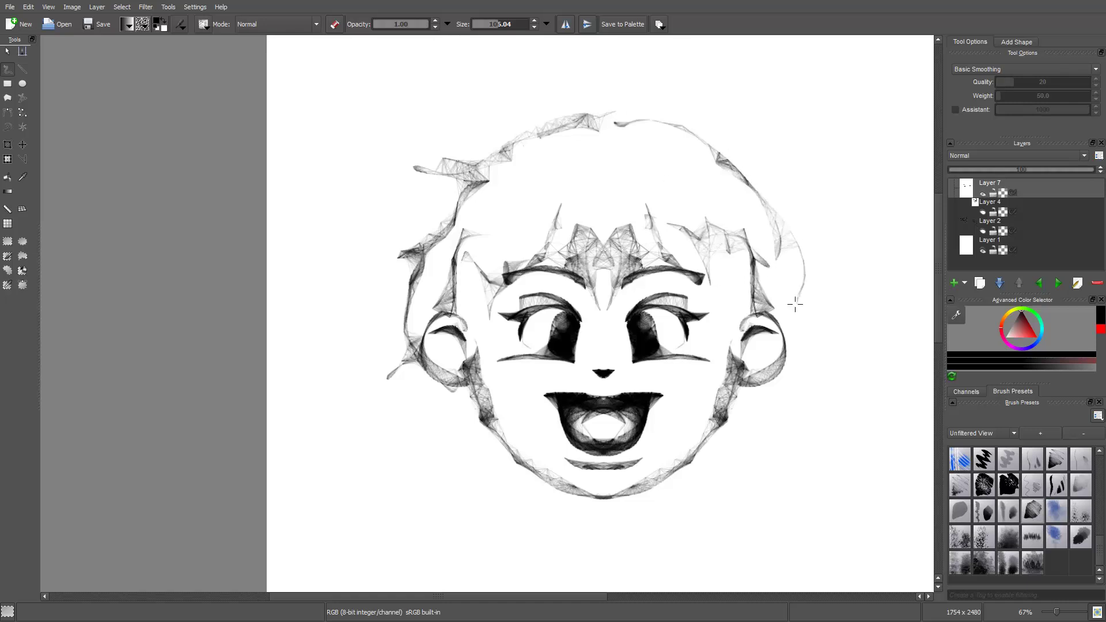
pyautogui.moveTo(741, 408); pyautogui.dragTo(678, 448)
pyautogui.moveTo(522, 297)
pyautogui.mouseDown()
pyautogui.moveTo(553, 337)
pyautogui.moveTo(488, 336)
pyautogui.mouseUp()
pyautogui.moveTo(552, 354); pyautogui.dragTo(622, 310)
# - Clear the layer and draw a turned head's eye and eyebrow, nose, jawline and ear with the same web-like brush
pyautogui.press('Delete')
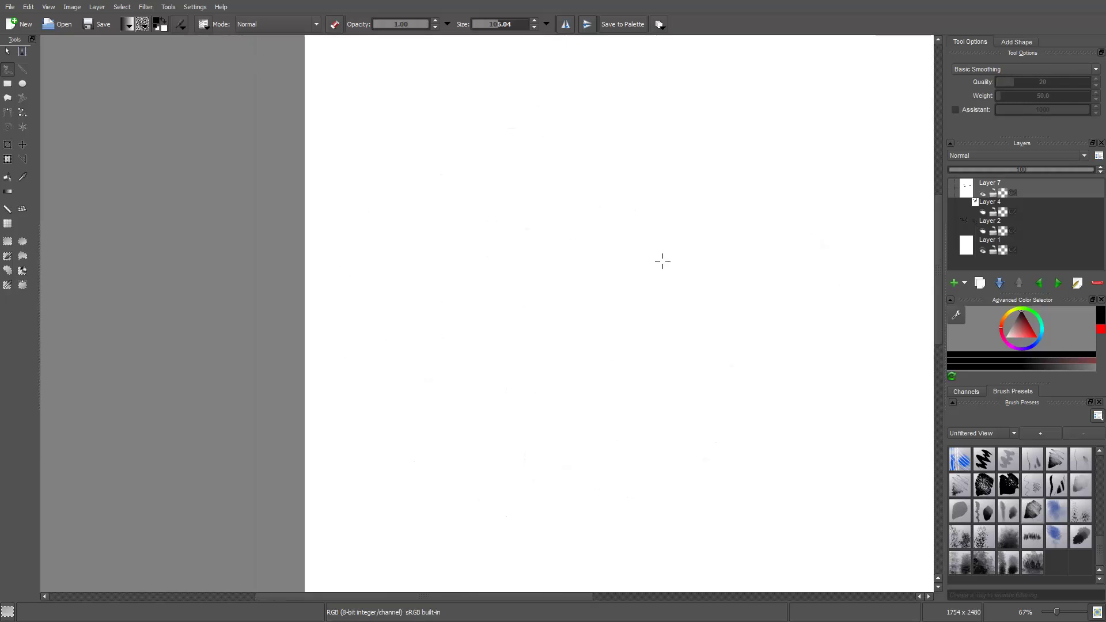
pyautogui.moveTo(692, 304)
pyautogui.mouseDown()
pyautogui.moveTo(646, 285)
pyautogui.moveTo(691, 321)
pyautogui.moveTo(606, 315)
pyautogui.moveTo(664, 313)
pyautogui.moveTo(665, 349)
pyautogui.moveTo(628, 317)
pyautogui.moveTo(610, 325)
pyautogui.moveTo(631, 356)
pyautogui.moveTo(668, 344)
pyautogui.moveTo(632, 355)
pyautogui.moveTo(619, 313)
pyautogui.moveTo(651, 353)
pyautogui.moveTo(658, 325)
pyautogui.moveTo(654, 342)
pyautogui.moveTo(695, 313)
pyautogui.moveTo(675, 371)
pyautogui.mouseUp()
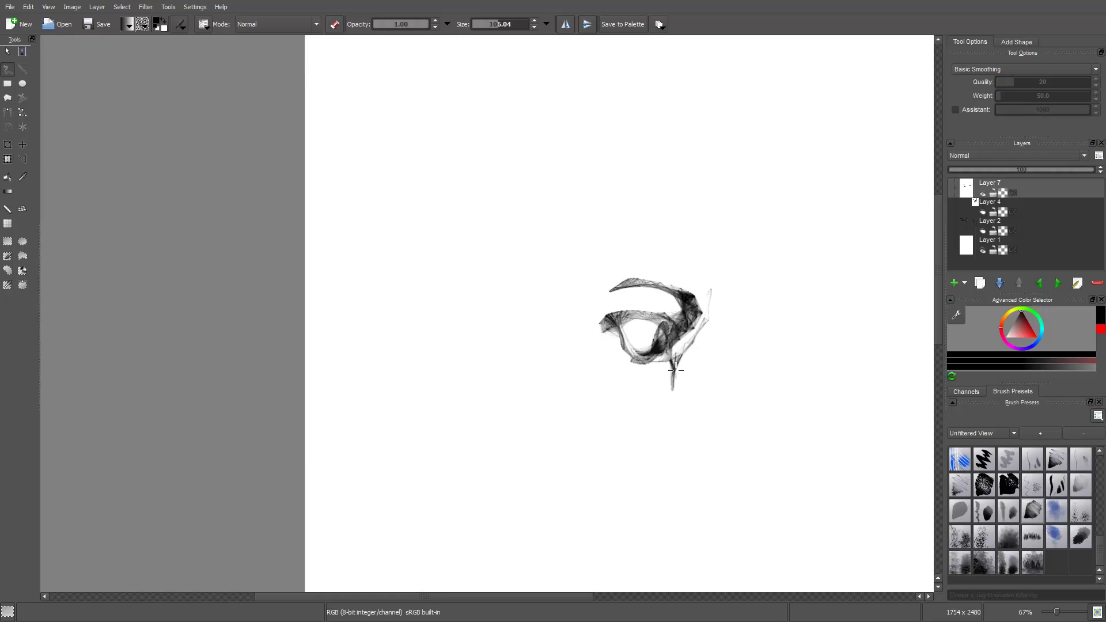
pyautogui.moveTo(581, 510); pyautogui.dragTo(571, 502)
pyautogui.moveTo(447, 426)
pyautogui.mouseDown()
pyautogui.moveTo(519, 487)
pyautogui.moveTo(571, 506)
pyautogui.mouseUp()
pyautogui.moveTo(464, 299)
pyautogui.mouseDown()
pyautogui.moveTo(438, 352)
pyautogui.moveTo(463, 283)
pyautogui.moveTo(446, 326)
pyautogui.mouseUp()
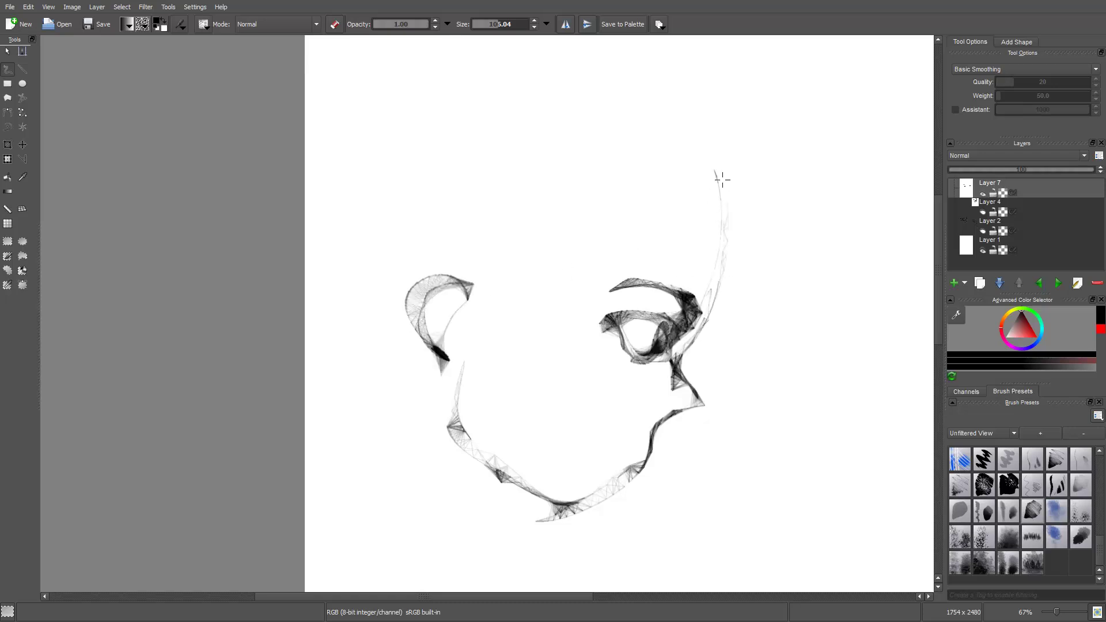
# - Draw the skull outline with spiky hair along the crown and a jagged hairline above the eye and ear
pyautogui.moveTo(589, 94)
pyautogui.mouseDown()
pyautogui.moveTo(630, 92)
pyautogui.moveTo(610, 79)
pyautogui.moveTo(447, 123)
pyautogui.moveTo(689, 283)
pyautogui.mouseUp()
pyautogui.moveTo(695, 323)
pyautogui.mouseDown()
pyautogui.moveTo(733, 259)
pyautogui.moveTo(753, 346)
pyautogui.moveTo(754, 298)
pyautogui.moveTo(800, 338)
pyautogui.moveTo(785, 254)
pyautogui.moveTo(754, 190)
pyautogui.moveTo(714, 136)
pyautogui.moveTo(633, 92)
pyautogui.mouseUp()
pyautogui.scroll(4, 625, 89)
pyautogui.scroll(-4, 640, 106)
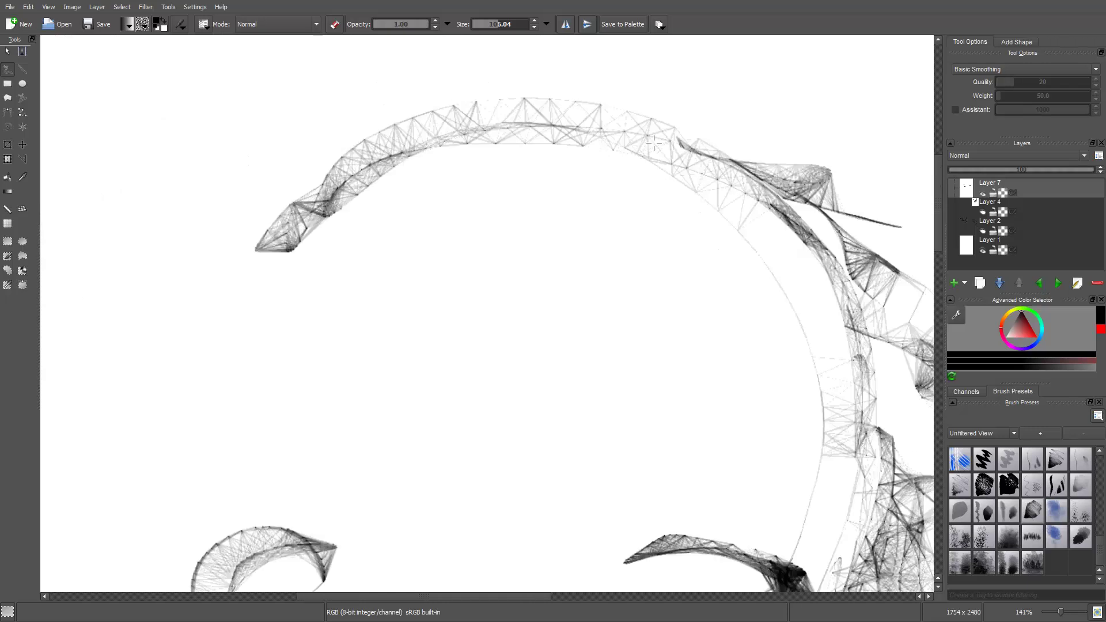
pyautogui.moveTo(660, 108)
pyautogui.mouseDown()
pyautogui.moveTo(619, 89)
pyautogui.moveTo(542, 141)
pyautogui.mouseUp()
pyautogui.moveTo(532, 354)
pyautogui.mouseDown()
pyautogui.moveTo(547, 323)
pyautogui.moveTo(572, 332)
pyautogui.mouseUp()
pyautogui.moveTo(573, 282)
pyautogui.mouseDown()
pyautogui.moveTo(610, 263)
pyautogui.moveTo(603, 327)
pyautogui.moveTo(699, 316)
pyautogui.mouseUp()
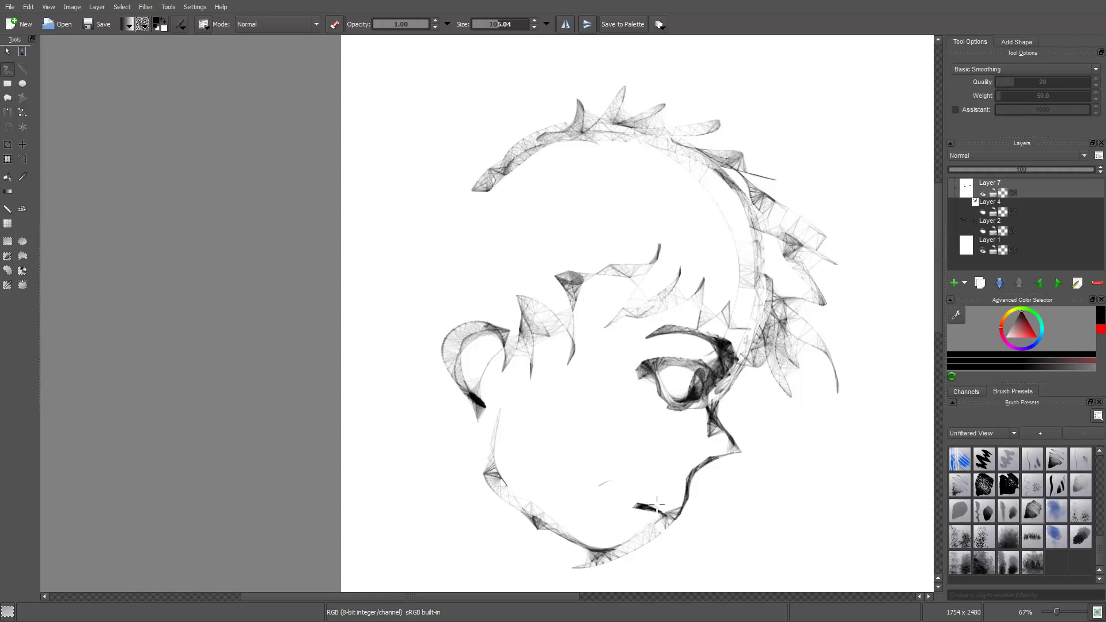
# - Darken the mouth, add jagged strokes along the jaw and shade the area below the eye
pyautogui.moveTo(670, 515); pyautogui.dragTo(663, 531)
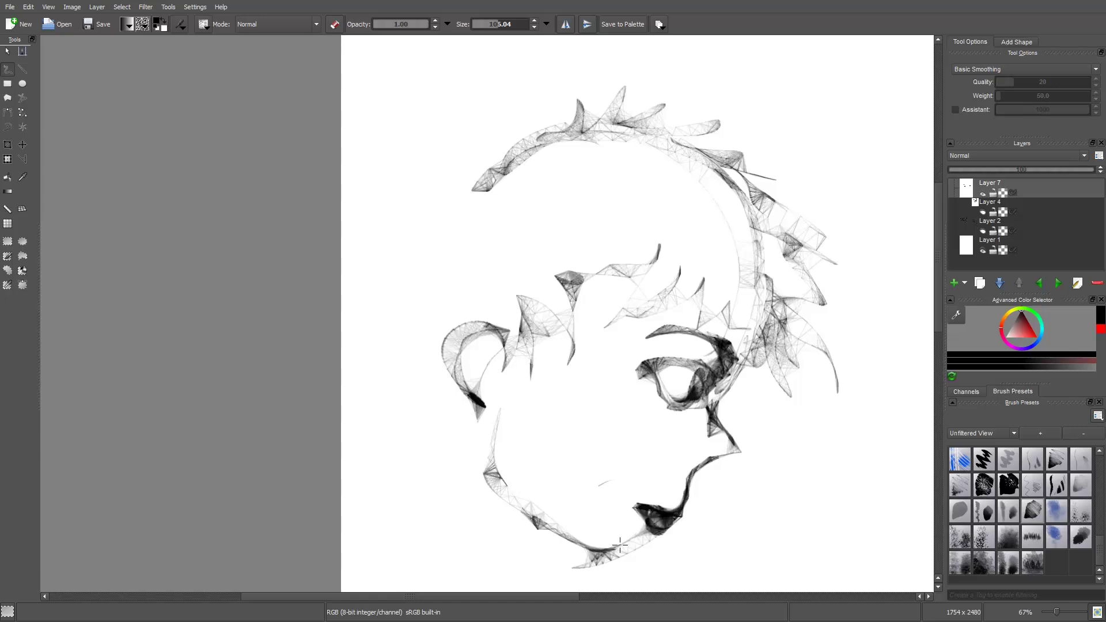
pyautogui.moveTo(575, 530); pyautogui.dragTo(567, 535)
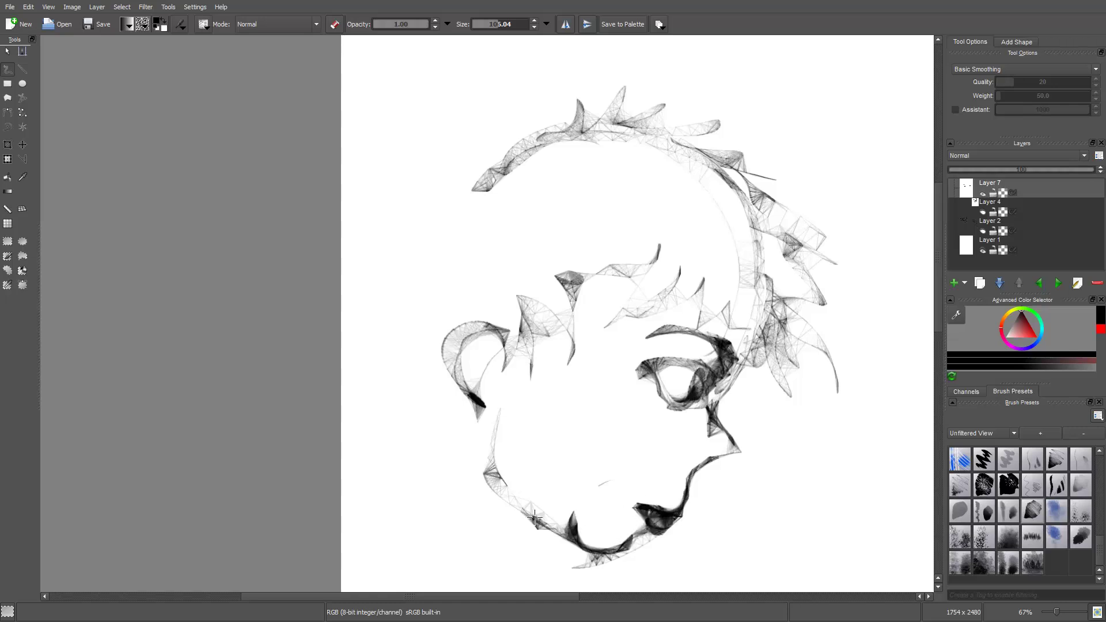
pyautogui.moveTo(497, 478); pyautogui.dragTo(522, 516)
pyautogui.moveTo(637, 417)
pyautogui.mouseDown()
pyautogui.moveTo(624, 398)
pyautogui.moveTo(642, 380)
pyautogui.moveTo(659, 407)
pyautogui.moveTo(674, 397)
pyautogui.moveTo(700, 415)
pyautogui.moveTo(628, 424)
pyautogui.moveTo(590, 394)
pyautogui.moveTo(611, 426)
pyautogui.moveTo(647, 356)
pyautogui.mouseUp()
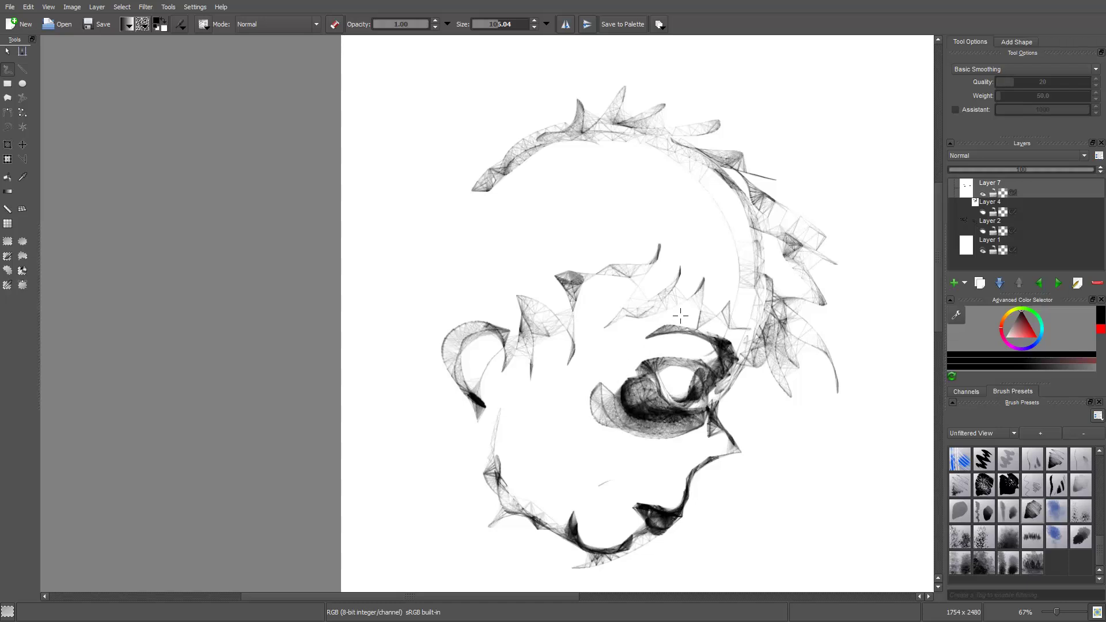
# - Clear the layer and draw a bird's head with crest feathers, large beak and round eye using the solid black shape brush preset
pyautogui.press('Delete')
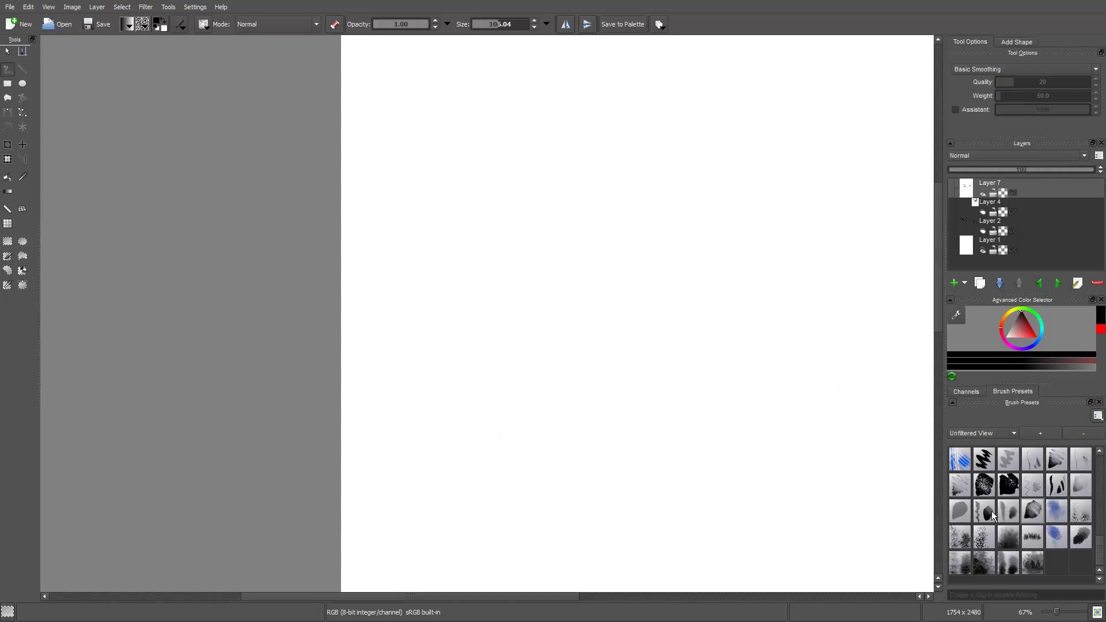
pyautogui.scroll(2, 1088, 537)
pyautogui.click(985, 513)
pyautogui.moveTo(755, 269)
pyautogui.mouseDown()
pyautogui.moveTo(695, 234)
pyautogui.moveTo(754, 434)
pyautogui.moveTo(649, 296)
pyautogui.moveTo(764, 373)
pyautogui.moveTo(715, 291)
pyautogui.moveTo(867, 272)
pyautogui.moveTo(766, 282)
pyautogui.moveTo(928, 349)
pyautogui.moveTo(807, 272)
pyautogui.moveTo(756, 310)
pyautogui.moveTo(816, 289)
pyautogui.moveTo(693, 254)
pyautogui.mouseUp()
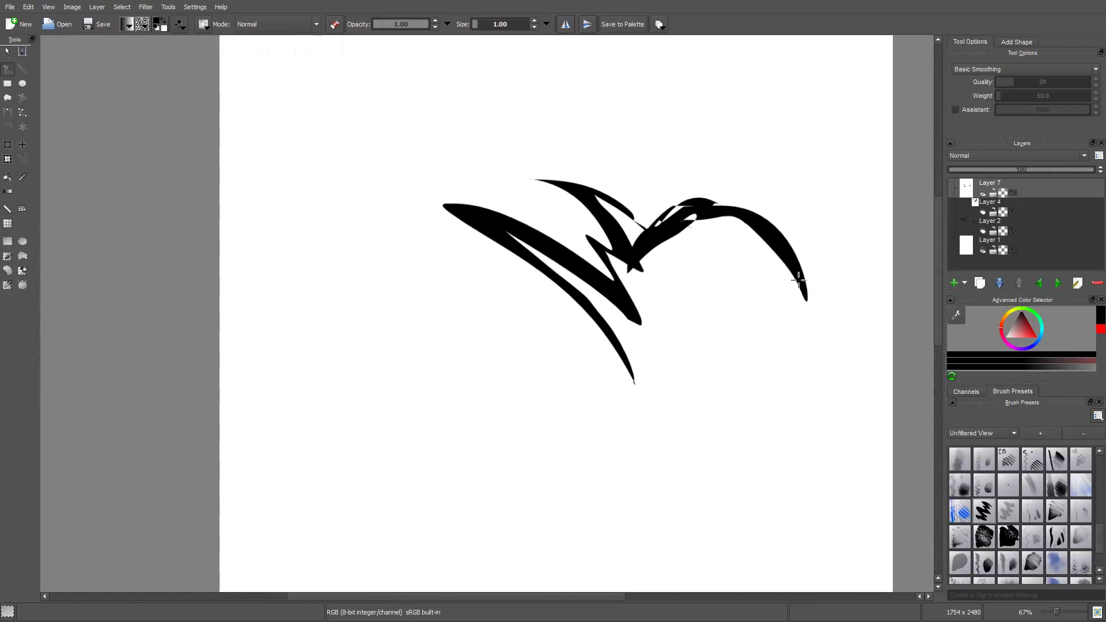
pyautogui.moveTo(804, 294)
pyautogui.mouseDown()
pyautogui.moveTo(693, 294)
pyautogui.moveTo(669, 388)
pyautogui.moveTo(676, 317)
pyautogui.moveTo(806, 359)
pyautogui.moveTo(887, 402)
pyautogui.moveTo(753, 446)
pyautogui.moveTo(869, 520)
pyautogui.moveTo(819, 326)
pyautogui.mouseUp()
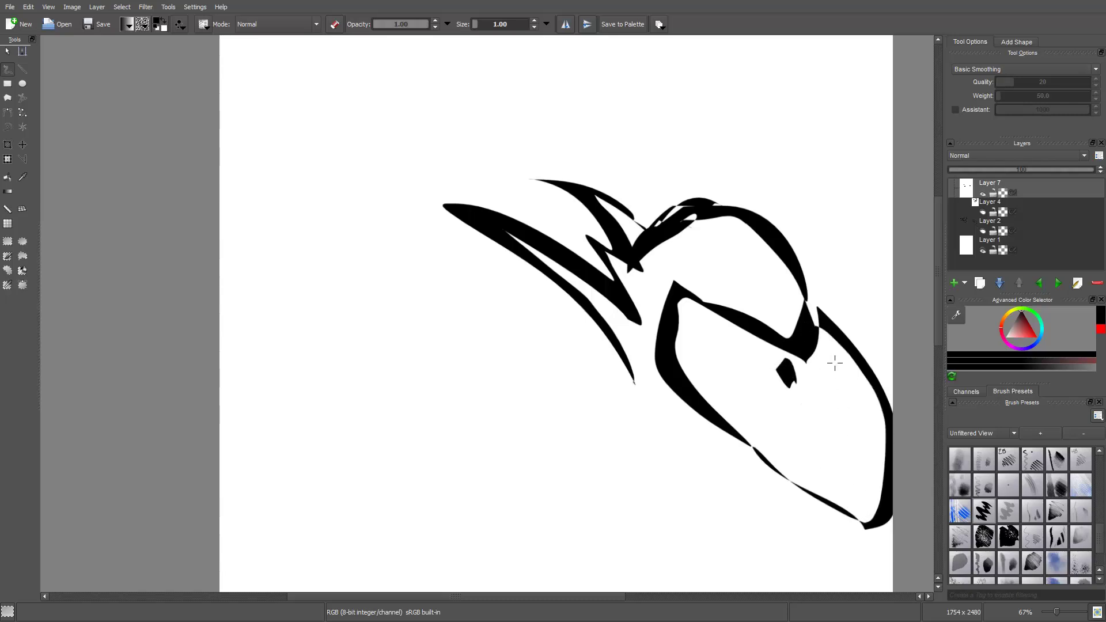
pyautogui.moveTo(782, 314)
pyautogui.mouseDown()
pyautogui.moveTo(712, 259)
pyautogui.moveTo(771, 308)
pyautogui.moveTo(710, 286)
pyautogui.moveTo(719, 274)
pyautogui.moveTo(768, 316)
pyautogui.mouseUp()
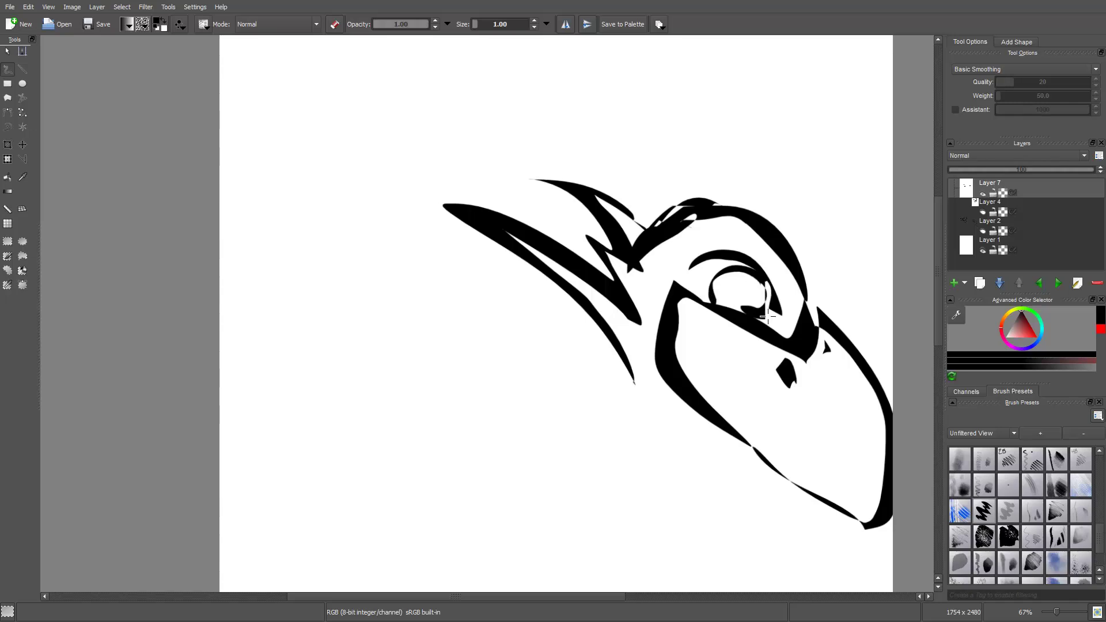
pyautogui.moveTo(741, 276); pyautogui.dragTo(755, 289)
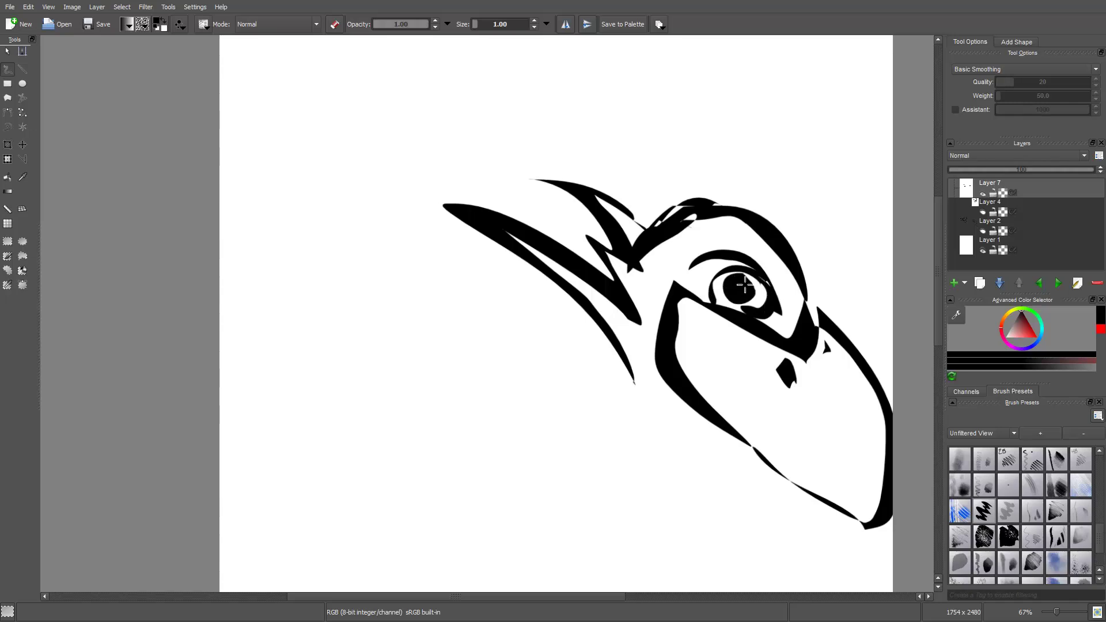
# - Add the bird's shoulder and chest feathers, inner beak lines and a small tuft on its head
pyautogui.moveTo(694, 405)
pyautogui.mouseDown()
pyautogui.moveTo(675, 430)
pyautogui.moveTo(741, 569)
pyautogui.moveTo(680, 469)
pyautogui.moveTo(645, 513)
pyautogui.moveTo(635, 444)
pyautogui.moveTo(686, 506)
pyautogui.mouseUp()
pyautogui.hotkey('ctrl', 'z')
pyautogui.moveTo(602, 313)
pyautogui.mouseDown()
pyautogui.moveTo(425, 420)
pyautogui.moveTo(405, 499)
pyautogui.moveTo(341, 530)
pyautogui.moveTo(377, 481)
pyautogui.moveTo(417, 563)
pyautogui.moveTo(494, 380)
pyautogui.moveTo(561, 346)
pyautogui.mouseUp()
pyautogui.moveTo(489, 406)
pyautogui.mouseDown()
pyautogui.moveTo(444, 563)
pyautogui.moveTo(445, 493)
pyautogui.moveTo(489, 446)
pyautogui.moveTo(453, 425)
pyautogui.mouseUp()
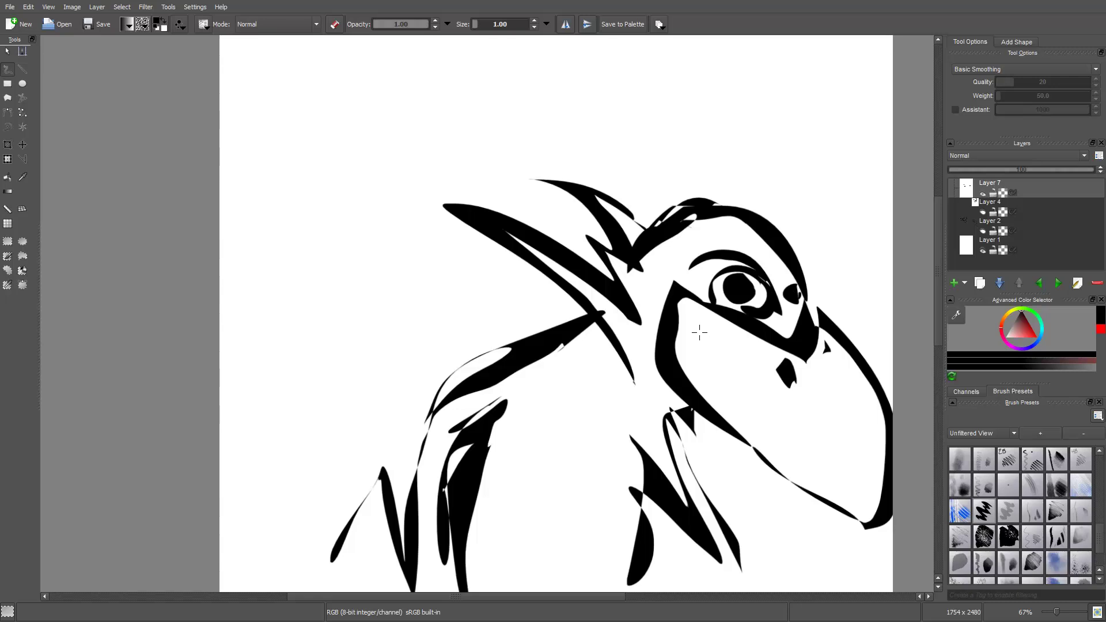
pyautogui.moveTo(694, 332)
pyautogui.mouseDown()
pyautogui.moveTo(736, 366)
pyautogui.moveTo(761, 473)
pyautogui.moveTo(755, 386)
pyautogui.moveTo(726, 342)
pyautogui.moveTo(694, 335)
pyautogui.moveTo(754, 406)
pyautogui.moveTo(744, 452)
pyautogui.moveTo(821, 504)
pyautogui.mouseUp()
pyautogui.moveTo(777, 202); pyautogui.dragTo(733, 204)
pyautogui.moveTo(738, 198)
pyautogui.mouseDown()
pyautogui.moveTo(758, 188)
pyautogui.moveTo(740, 197)
pyautogui.mouseUp()
pyautogui.moveTo(720, 205)
pyautogui.mouseDown()
pyautogui.moveTo(742, 161)
pyautogui.moveTo(712, 204)
pyautogui.mouseUp()
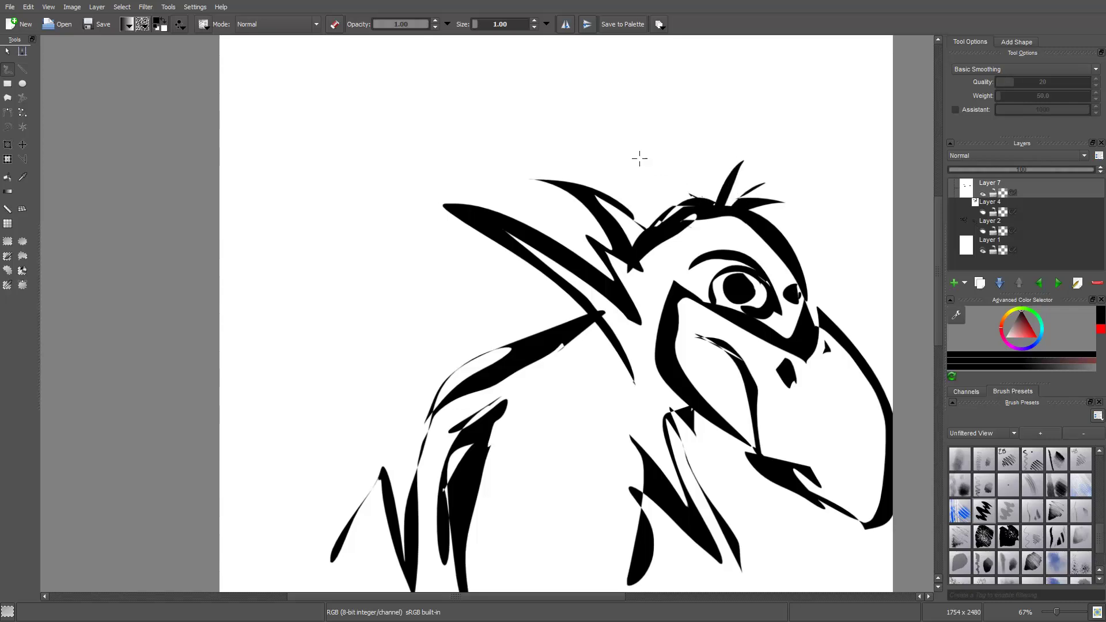
# - Clear the layer and sketch a figure's oval head with guide lines and a neck using a size 50 pencil-like brush
pyautogui.press('Delete')
pyautogui.moveTo(682, 242)
pyautogui.mouseDown()
pyautogui.moveTo(618, 225)
pyautogui.moveTo(657, 264)
pyautogui.moveTo(622, 243)
pyautogui.moveTo(603, 282)
pyautogui.mouseUp()
pyautogui.hotkey('ctrl', 'z')
pyautogui.moveTo(702, 264)
pyautogui.mouseDown()
pyautogui.moveTo(631, 210)
pyautogui.moveTo(646, 203)
pyautogui.moveTo(669, 281)
pyautogui.moveTo(685, 225)
pyautogui.moveTo(618, 270)
pyautogui.moveTo(679, 223)
pyautogui.moveTo(652, 300)
pyautogui.mouseUp()
pyautogui.moveTo(603, 260)
pyautogui.mouseDown()
pyautogui.moveTo(682, 232)
pyautogui.moveTo(657, 297)
pyautogui.moveTo(592, 267)
pyautogui.moveTo(624, 288)
pyautogui.moveTo(650, 205)
pyautogui.moveTo(652, 310)
pyautogui.moveTo(627, 295)
pyautogui.moveTo(633, 346)
pyautogui.moveTo(658, 300)
pyautogui.moveTo(656, 324)
pyautogui.moveTo(639, 358)
pyautogui.moveTo(608, 338)
pyautogui.moveTo(612, 369)
pyautogui.moveTo(654, 315)
pyautogui.moveTo(610, 344)
pyautogui.mouseUp()
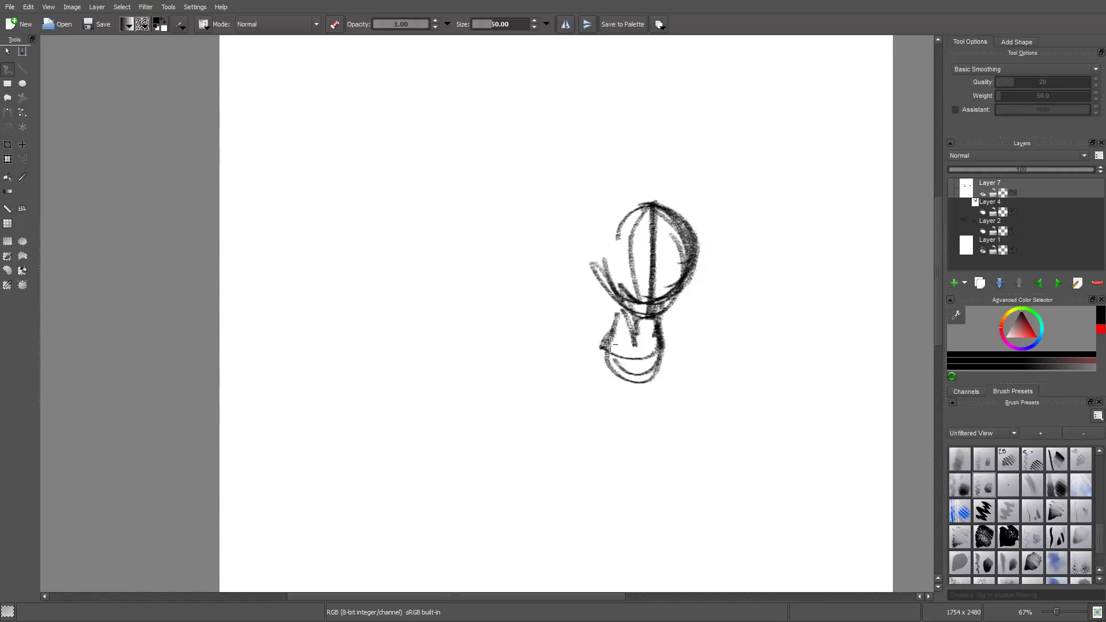
# - Sketch the figure's rounded chest, shoulders and the base of the raised arm
pyautogui.moveTo(612, 421); pyautogui.dragTo(650, 425)
pyautogui.moveTo(641, 351)
pyautogui.mouseDown()
pyautogui.moveTo(579, 400)
pyautogui.moveTo(569, 379)
pyautogui.mouseUp()
pyautogui.moveTo(556, 324); pyautogui.dragTo(583, 351)
pyautogui.moveTo(587, 349)
pyautogui.mouseDown()
pyautogui.moveTo(500, 183)
pyautogui.moveTo(581, 337)
pyautogui.mouseUp()
pyautogui.moveTo(560, 273); pyautogui.dragTo(609, 333)
pyautogui.moveTo(581, 298); pyautogui.dragTo(609, 333)
pyautogui.moveTo(603, 334)
pyautogui.mouseDown()
pyautogui.moveTo(556, 326)
pyautogui.moveTo(584, 385)
pyautogui.mouseUp()
# - Sketch the figure's raised forearm and hand reaching up above the head
pyautogui.moveTo(567, 369)
pyautogui.mouseDown()
pyautogui.moveTo(592, 307)
pyautogui.moveTo(512, 153)
pyautogui.mouseUp()
pyautogui.moveTo(512, 153)
pyautogui.mouseDown()
pyautogui.moveTo(495, 204)
pyautogui.moveTo(549, 316)
pyautogui.mouseUp()
pyautogui.moveTo(561, 350)
pyautogui.mouseDown()
pyautogui.moveTo(510, 194)
pyautogui.moveTo(524, 186)
pyautogui.mouseUp()
pyautogui.moveTo(539, 127)
pyautogui.mouseDown()
pyautogui.moveTo(517, 142)
pyautogui.moveTo(517, 71)
pyautogui.moveTo(505, 164)
pyautogui.mouseUp()
pyautogui.moveTo(512, 155)
pyautogui.mouseDown()
pyautogui.moveTo(517, 70)
pyautogui.moveTo(502, 184)
pyautogui.mouseUp()
pyautogui.rightClick(522, 170)
pyautogui.click(589, 250)
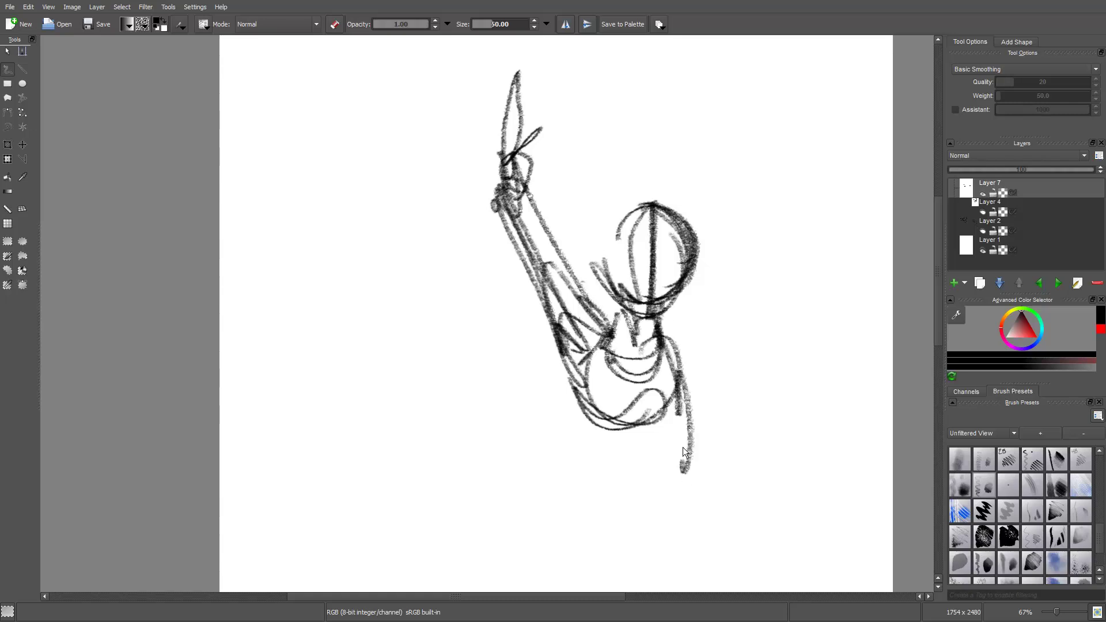
# - Sketch the lowered arm, waist and hips, and add a small rounded shape above the raised hand
pyautogui.moveTo(671, 345); pyautogui.dragTo(707, 467)
pyautogui.moveTo(682, 381); pyautogui.dragTo(640, 514)
pyautogui.moveTo(577, 386); pyautogui.dragTo(617, 468)
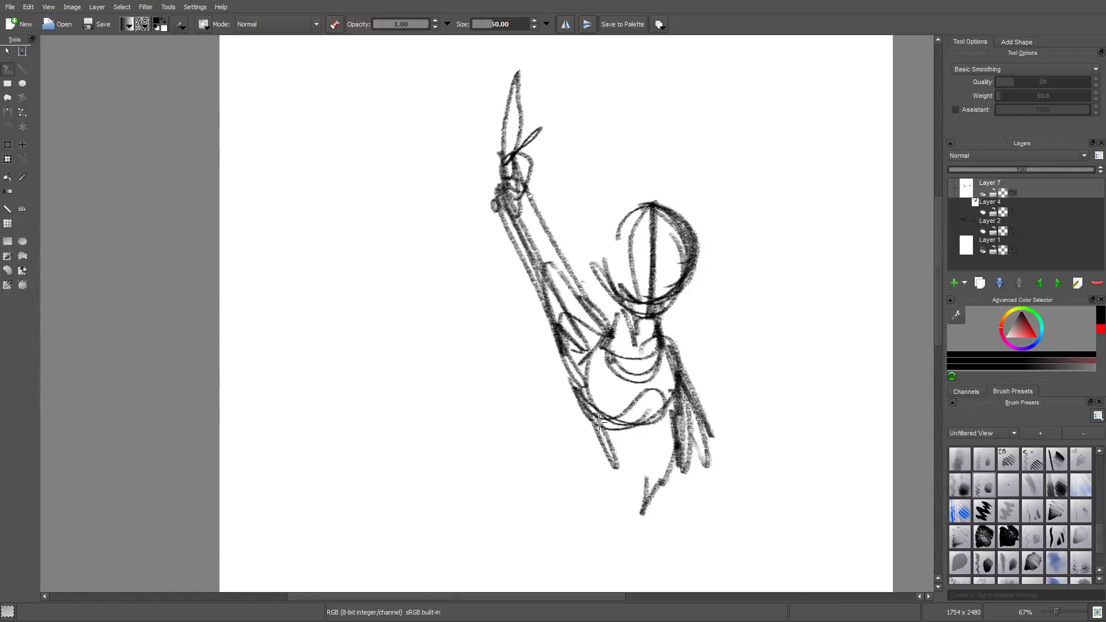
pyautogui.moveTo(600, 422); pyautogui.dragTo(628, 517)
pyautogui.moveTo(668, 387)
pyautogui.mouseDown()
pyautogui.moveTo(645, 501)
pyautogui.moveTo(682, 519)
pyautogui.mouseUp()
pyautogui.moveTo(617, 458)
pyautogui.mouseDown()
pyautogui.moveTo(610, 484)
pyautogui.moveTo(625, 544)
pyautogui.mouseUp()
pyautogui.moveTo(654, 427); pyautogui.dragTo(678, 495)
pyautogui.moveTo(504, 79)
pyautogui.mouseDown()
pyautogui.moveTo(529, 57)
pyautogui.moveTo(539, 80)
pyautogui.mouseUp()
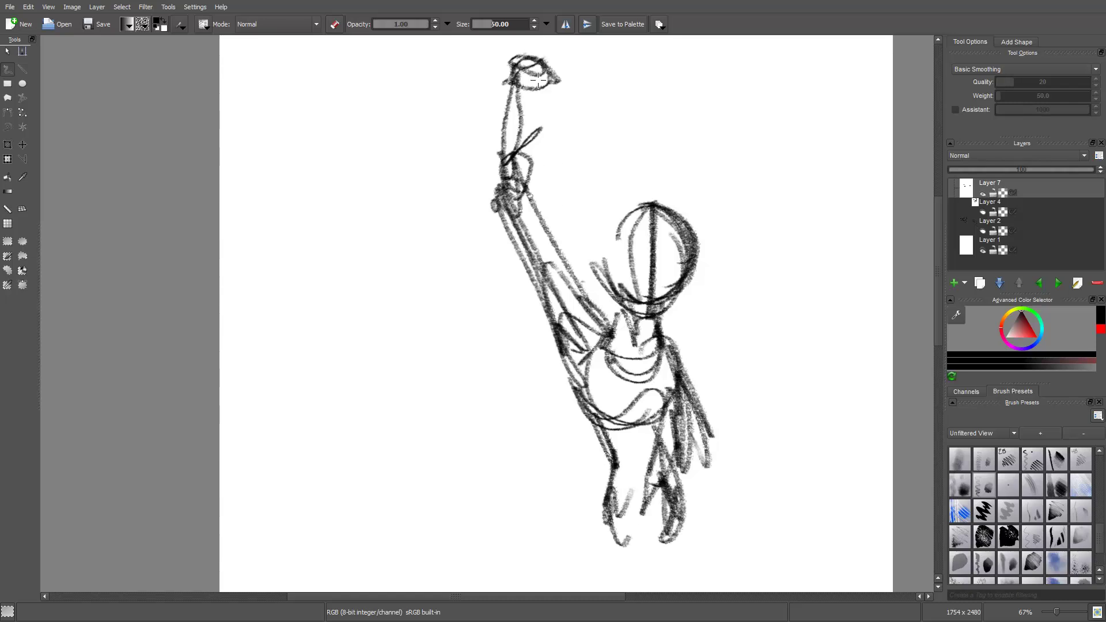
pyautogui.moveTo(539, 146)
pyautogui.mouseDown()
pyautogui.moveTo(546, 285)
pyautogui.moveTo(530, 252)
pyautogui.moveTo(536, 169)
pyautogui.moveTo(530, 376)
pyautogui.moveTo(534, 318)
pyautogui.moveTo(525, 362)
pyautogui.moveTo(503, 372)
pyautogui.moveTo(559, 409)
pyautogui.moveTo(534, 358)
pyautogui.moveTo(490, 401)
pyautogui.moveTo(478, 397)
pyautogui.moveTo(543, 434)
pyautogui.moveTo(510, 413)
pyautogui.moveTo(534, 413)
pyautogui.moveTo(507, 432)
pyautogui.moveTo(514, 443)
pyautogui.moveTo(521, 417)
pyautogui.moveTo(503, 404)
pyautogui.moveTo(519, 385)
pyautogui.moveTo(533, 407)
pyautogui.moveTo(484, 407)
pyautogui.moveTo(495, 367)
pyautogui.moveTo(510, 451)
pyautogui.moveTo(491, 362)
pyautogui.moveTo(534, 405)
pyautogui.moveTo(521, 340)
pyautogui.mouseUp()
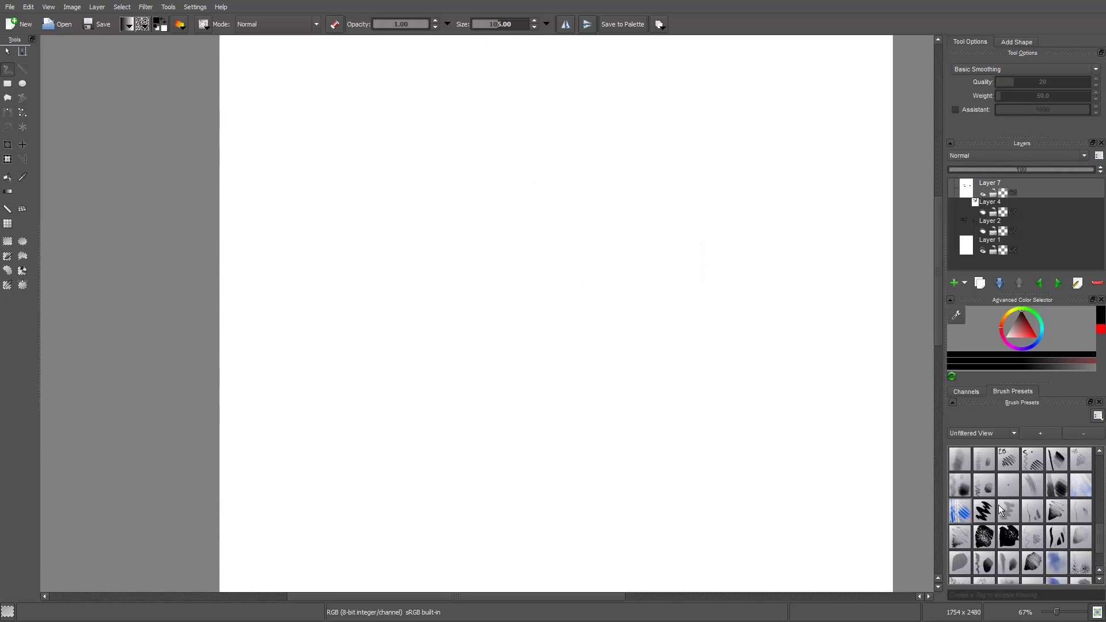
# - Try the grey shape brush preset at 0.30 opacity on the blank layer and switch to a scratchy ink brush preset
pyautogui.click(1003, 508)
pyautogui.moveTo(743, 358)
pyautogui.mouseDown()
pyautogui.moveTo(626, 393)
pyautogui.moveTo(671, 394)
pyautogui.mouseUp()
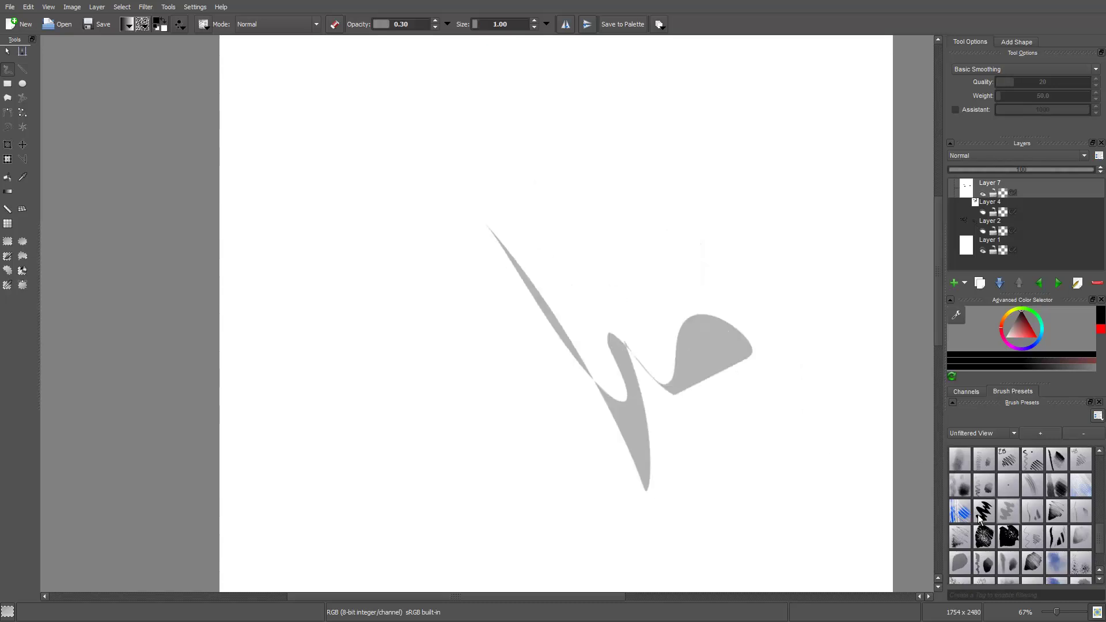
pyautogui.click(1056, 536)
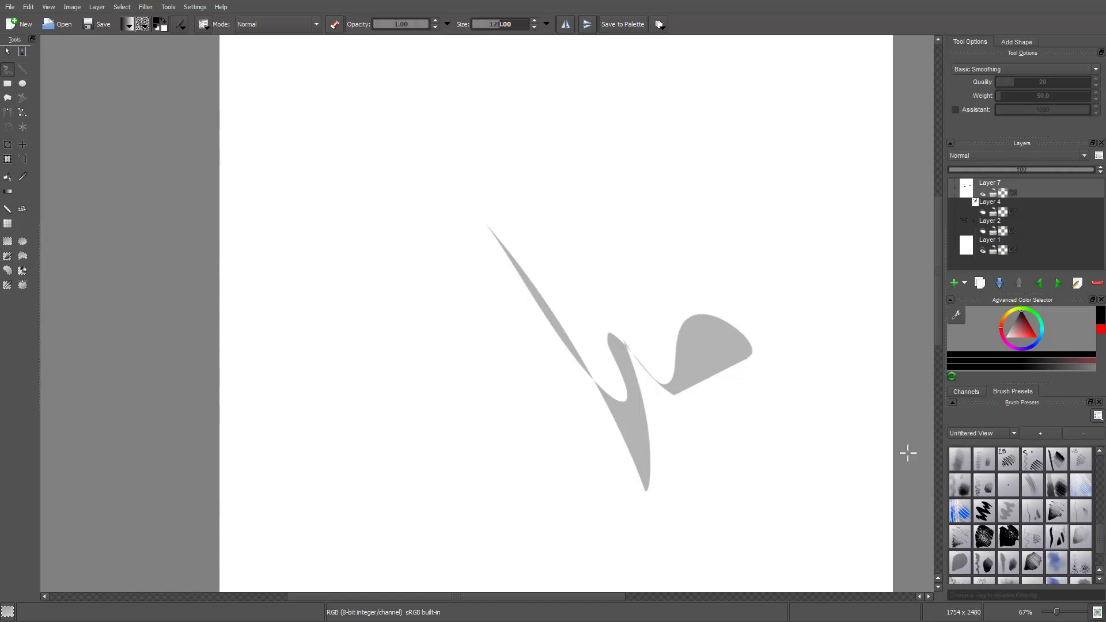
pyautogui.moveTo(791, 393)
pyautogui.mouseDown()
pyautogui.moveTo(704, 494)
pyautogui.moveTo(732, 517)
pyautogui.moveTo(746, 492)
pyautogui.mouseUp()
# - Clear the layer and draw a bear's face with arched smiling eyes, a nose, a mouth and the head outline
pyautogui.press('Delete')
pyautogui.press('1')
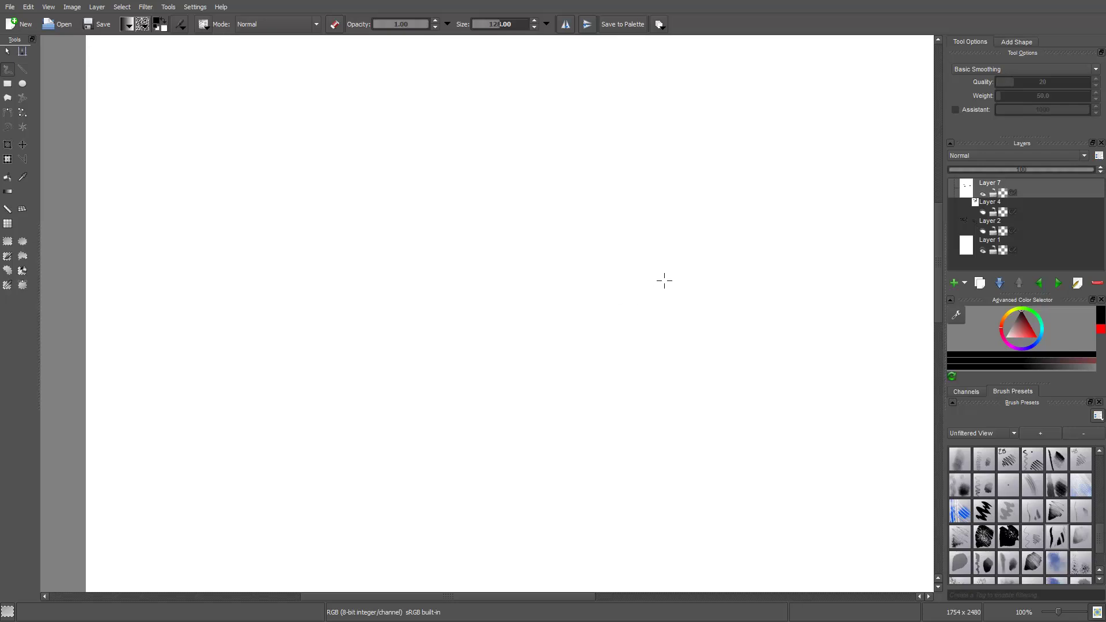
pyautogui.moveTo(640, 314)
pyautogui.mouseDown()
pyautogui.moveTo(654, 260)
pyautogui.moveTo(682, 289)
pyautogui.mouseUp()
pyautogui.moveTo(757, 289)
pyautogui.mouseDown()
pyautogui.moveTo(788, 285)
pyautogui.moveTo(748, 288)
pyautogui.mouseUp()
pyautogui.moveTo(692, 317)
pyautogui.mouseDown()
pyautogui.moveTo(713, 328)
pyautogui.moveTo(740, 320)
pyautogui.mouseUp()
pyautogui.moveTo(648, 343); pyautogui.dragTo(738, 373)
pyautogui.moveTo(751, 184)
pyautogui.mouseDown()
pyautogui.moveTo(579, 346)
pyautogui.moveTo(734, 175)
pyautogui.moveTo(827, 323)
pyautogui.mouseUp()
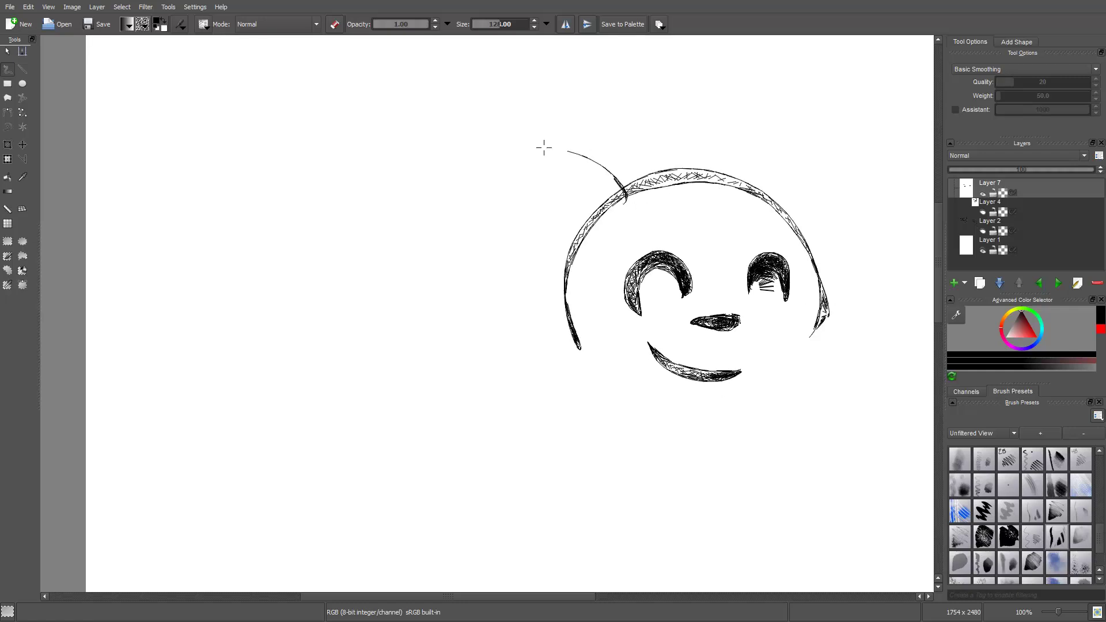
# - Draw the bear's two rounded ears and the lower edge of its face
pyautogui.moveTo(543, 147); pyautogui.dragTo(558, 275)
pyautogui.moveTo(533, 173); pyautogui.dragTo(626, 196)
pyautogui.moveTo(766, 199)
pyautogui.mouseDown()
pyautogui.moveTo(877, 179)
pyautogui.moveTo(850, 216)
pyautogui.moveTo(770, 169)
pyautogui.moveTo(807, 172)
pyautogui.mouseUp()
pyautogui.moveTo(839, 226); pyautogui.dragTo(816, 255)
pyautogui.moveTo(760, 372)
pyautogui.mouseDown()
pyautogui.moveTo(657, 402)
pyautogui.moveTo(767, 374)
pyautogui.mouseUp()
# - Draw the bear's belly and one large round foot, and erase the belly line crossing the foot
pyautogui.moveTo(830, 323)
pyautogui.mouseDown()
pyautogui.moveTo(780, 410)
pyautogui.moveTo(614, 521)
pyautogui.moveTo(806, 554)
pyautogui.moveTo(848, 446)
pyautogui.mouseUp()
pyautogui.moveTo(683, 436); pyautogui.dragTo(673, 330)
pyautogui.moveTo(705, 465)
pyautogui.mouseDown()
pyautogui.moveTo(536, 376)
pyautogui.moveTo(697, 509)
pyautogui.moveTo(701, 452)
pyautogui.moveTo(548, 467)
pyautogui.moveTo(598, 321)
pyautogui.mouseUp()
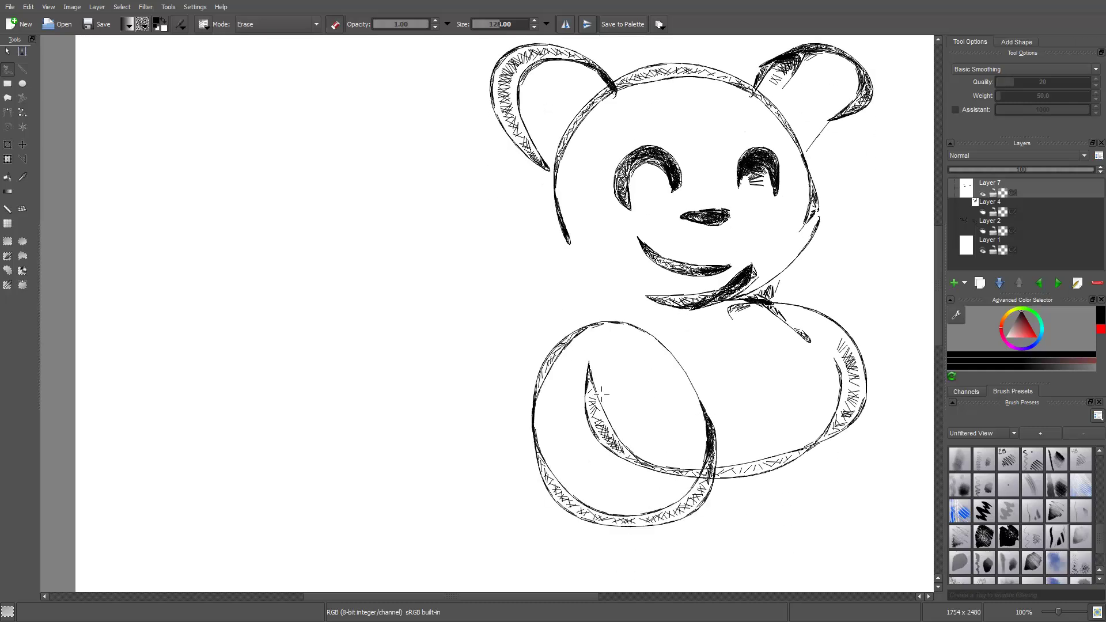
pyautogui.moveTo(580, 397)
pyautogui.mouseDown()
pyautogui.moveTo(607, 453)
pyautogui.moveTo(613, 418)
pyautogui.mouseUp()
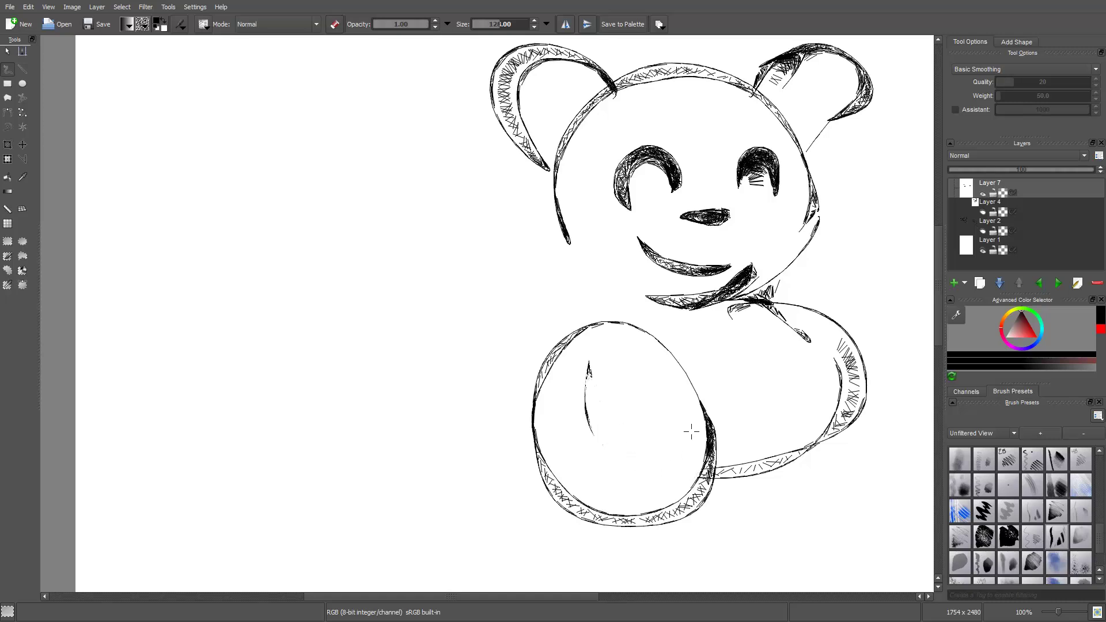
# - Draw the bear's other leg and foot, and both arms beside the body
pyautogui.moveTo(809, 397); pyautogui.dragTo(689, 404)
pyautogui.moveTo(749, 378)
pyautogui.mouseDown()
pyautogui.moveTo(834, 301)
pyautogui.moveTo(739, 451)
pyautogui.moveTo(795, 480)
pyautogui.mouseUp()
pyautogui.moveTo(878, 404); pyautogui.dragTo(864, 458)
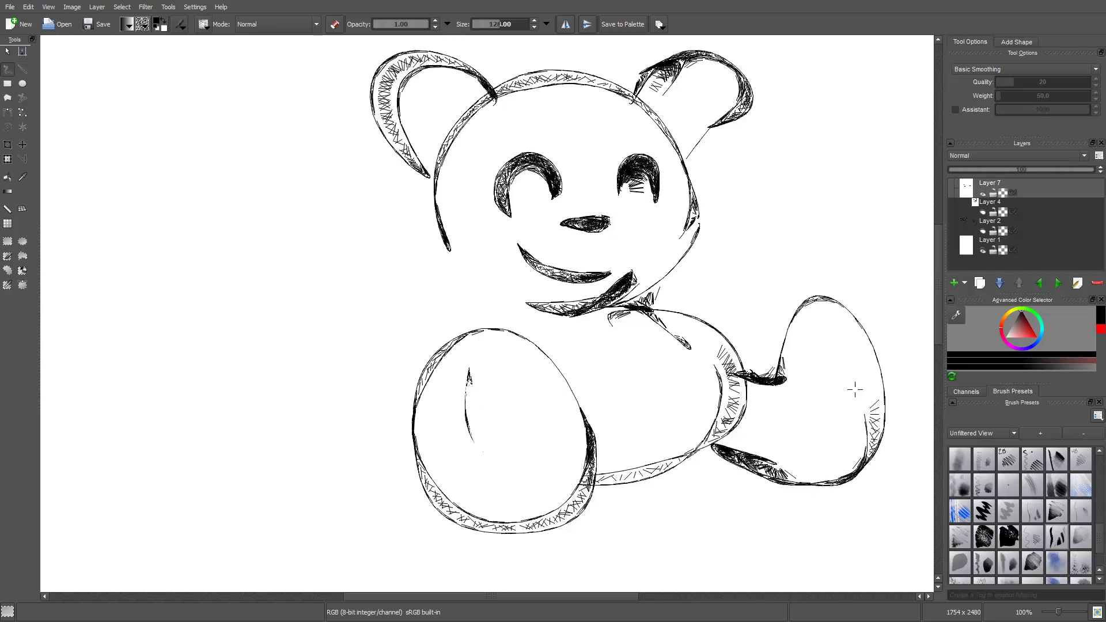
pyautogui.moveTo(499, 316)
pyautogui.mouseDown()
pyautogui.moveTo(422, 334)
pyautogui.moveTo(407, 416)
pyautogui.moveTo(478, 294)
pyautogui.mouseUp()
pyautogui.moveTo(628, 303)
pyautogui.mouseDown()
pyautogui.moveTo(743, 282)
pyautogui.moveTo(691, 355)
pyautogui.mouseUp()
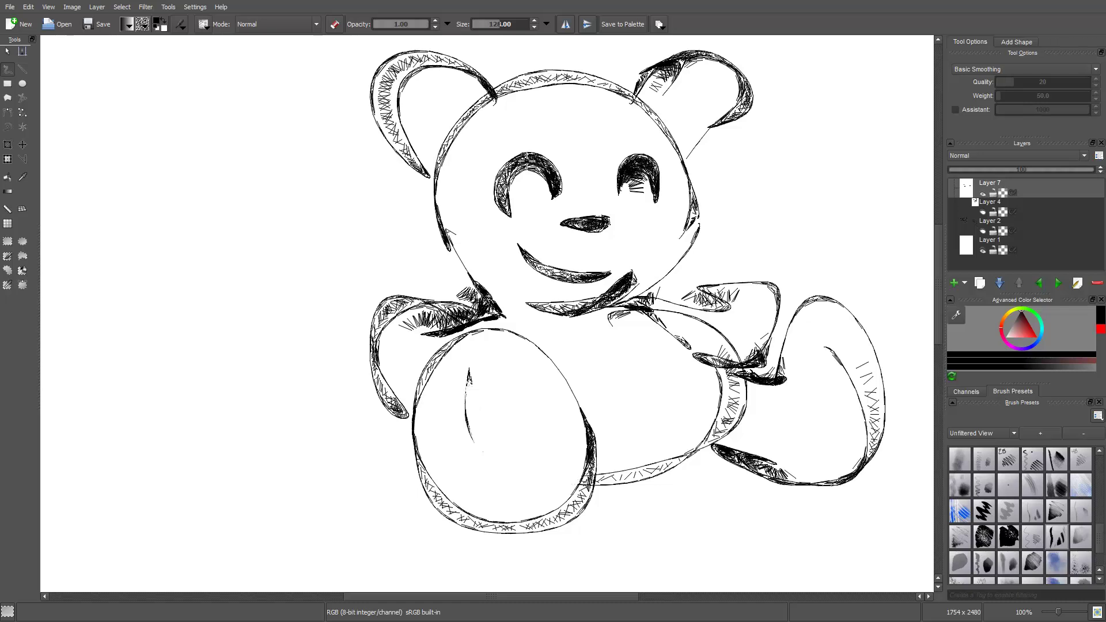
# - Clear the layer, turn on horizontal mirroring and draw a pair of staring eyes with heavy lids, bags and long teardrops
pyautogui.press('Delete')
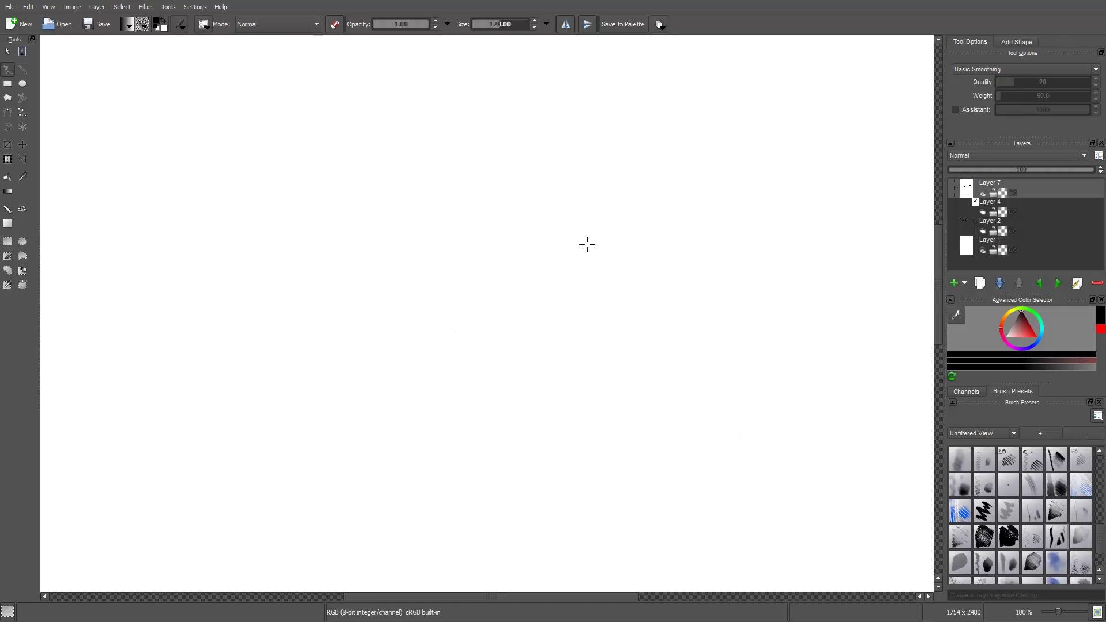
pyautogui.press('-')
pyautogui.moveTo(617, 237)
pyautogui.mouseDown()
pyautogui.moveTo(583, 230)
pyautogui.moveTo(625, 241)
pyautogui.moveTo(509, 200)
pyautogui.mouseUp()
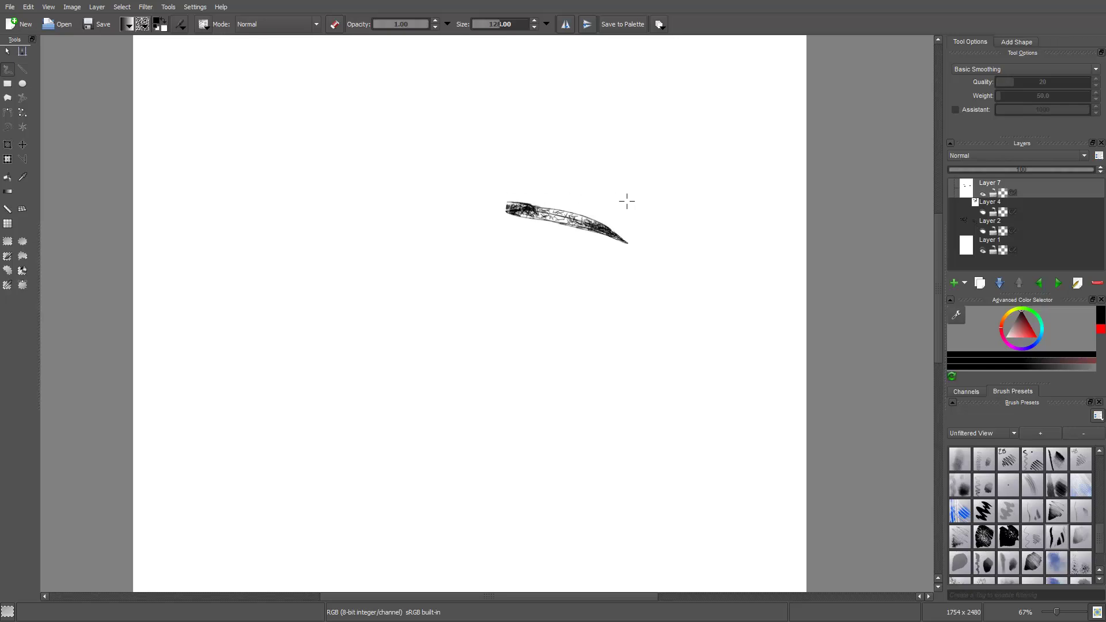
pyautogui.hotkey('ctrl', 'z')
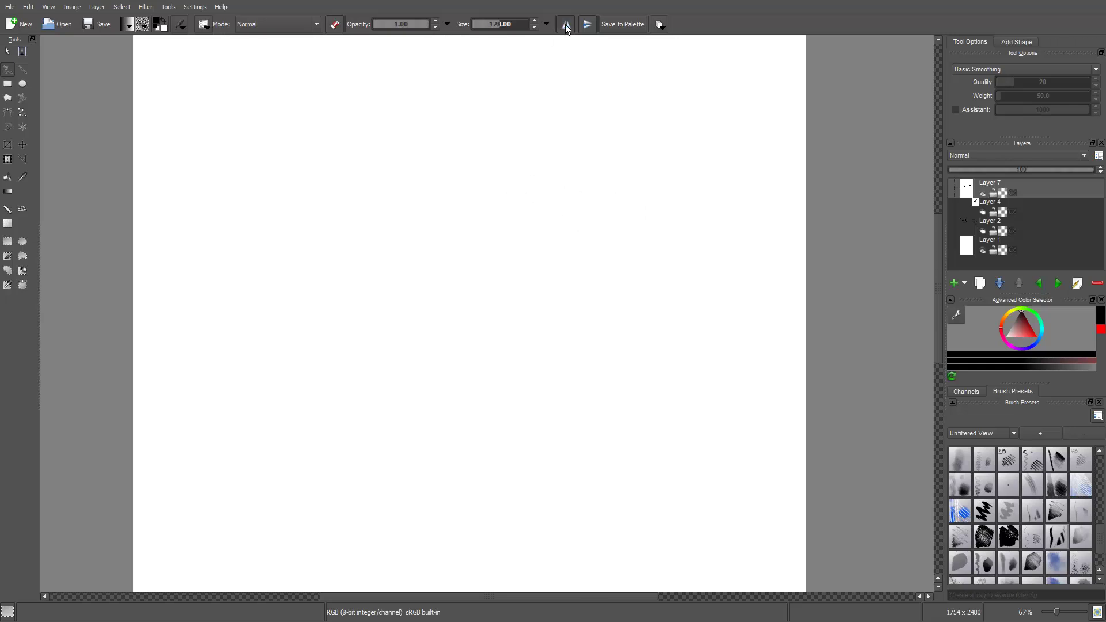
pyautogui.moveTo(459, 189)
pyautogui.mouseDown()
pyautogui.moveTo(369, 201)
pyautogui.moveTo(378, 233)
pyautogui.moveTo(438, 233)
pyautogui.moveTo(402, 208)
pyautogui.mouseUp()
pyautogui.moveTo(372, 250)
pyautogui.mouseDown()
pyautogui.moveTo(436, 226)
pyautogui.moveTo(372, 262)
pyautogui.moveTo(424, 253)
pyautogui.moveTo(349, 271)
pyautogui.moveTo(409, 268)
pyautogui.moveTo(404, 386)
pyautogui.moveTo(397, 358)
pyautogui.mouseUp()
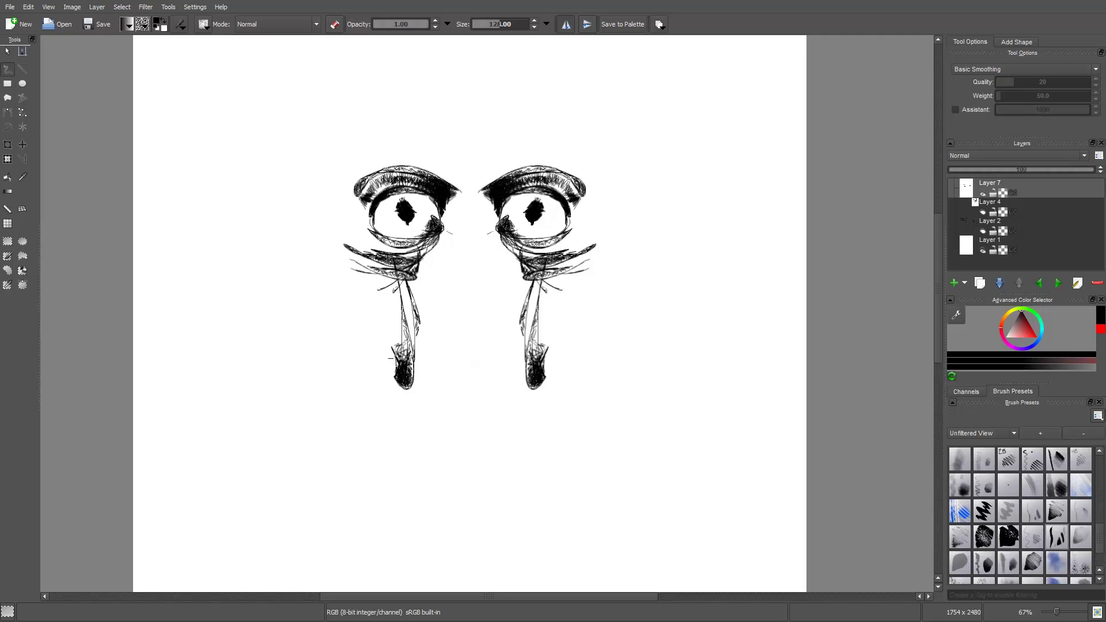
# - Draw the mirrored face's arched eyebrows, curled cheeks and wide mouth, framed by hair falling in long braids
pyautogui.moveTo(336, 265)
pyautogui.mouseDown()
pyautogui.moveTo(369, 346)
pyautogui.moveTo(413, 349)
pyautogui.moveTo(313, 317)
pyautogui.moveTo(291, 295)
pyautogui.moveTo(282, 315)
pyautogui.moveTo(314, 300)
pyautogui.moveTo(333, 320)
pyautogui.mouseUp()
pyautogui.moveTo(333, 134)
pyautogui.mouseDown()
pyautogui.moveTo(452, 128)
pyautogui.moveTo(438, 150)
pyautogui.moveTo(353, 122)
pyautogui.mouseUp()
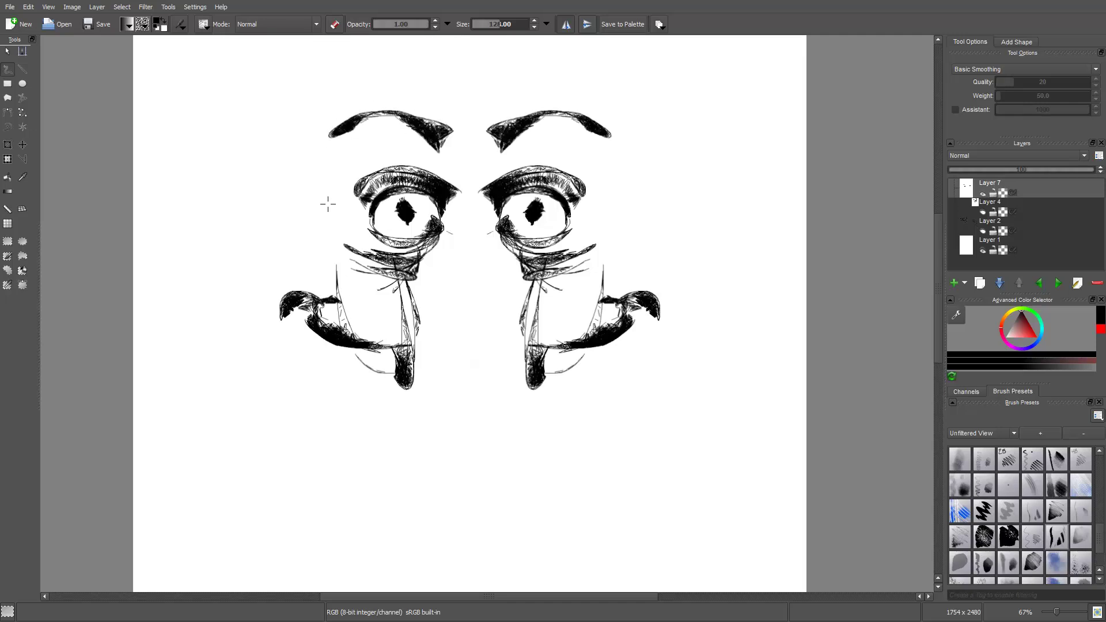
pyautogui.moveTo(331, 202)
pyautogui.mouseDown()
pyautogui.moveTo(322, 216)
pyautogui.moveTo(352, 210)
pyautogui.mouseUp()
pyautogui.moveTo(454, 74)
pyautogui.mouseDown()
pyautogui.moveTo(337, 91)
pyautogui.moveTo(287, 181)
pyautogui.moveTo(303, 151)
pyautogui.moveTo(284, 196)
pyautogui.moveTo(280, 305)
pyautogui.moveTo(249, 378)
pyautogui.mouseUp()
pyautogui.moveTo(455, 358)
pyautogui.mouseDown()
pyautogui.moveTo(428, 352)
pyautogui.moveTo(403, 392)
pyautogui.moveTo(455, 398)
pyautogui.moveTo(412, 389)
pyautogui.moveTo(450, 385)
pyautogui.moveTo(416, 394)
pyautogui.mouseUp()
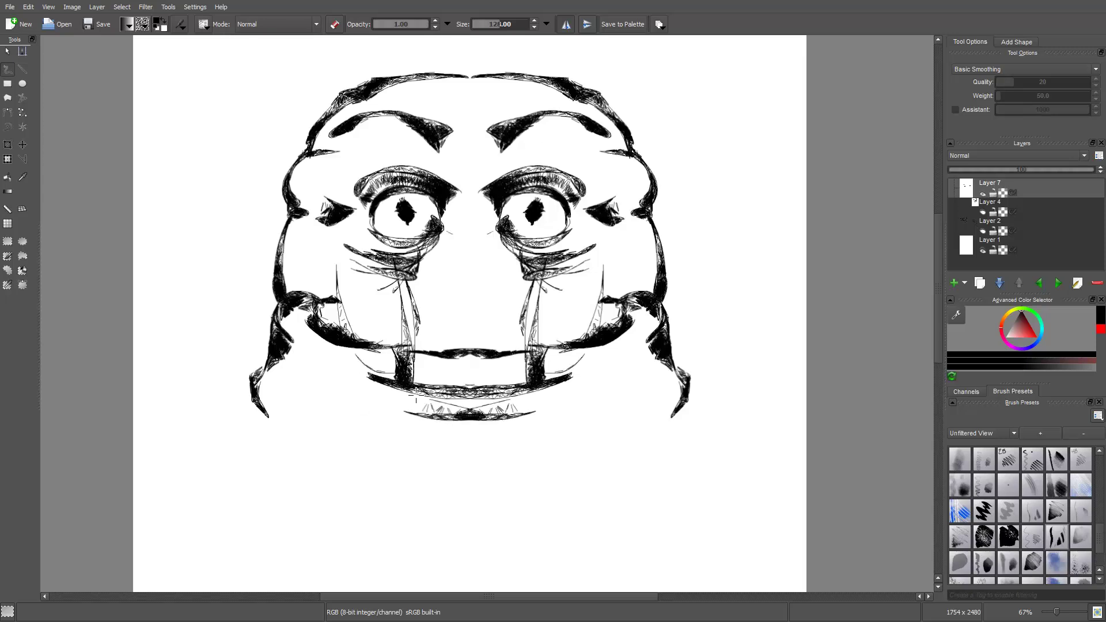
pyautogui.moveTo(257, 398)
pyautogui.mouseDown()
pyautogui.moveTo(202, 555)
pyautogui.moveTo(214, 553)
pyautogui.moveTo(216, 500)
pyautogui.mouseUp()
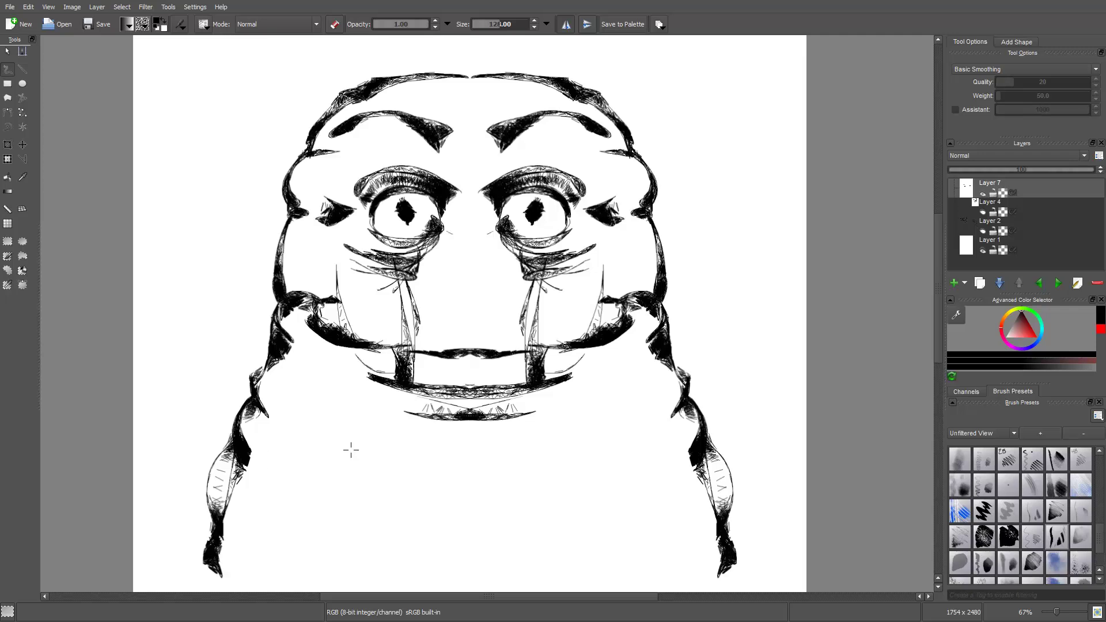
pyautogui.moveTo(342, 509)
pyautogui.mouseDown()
pyautogui.moveTo(323, 469)
pyautogui.moveTo(317, 523)
pyautogui.moveTo(326, 444)
pyautogui.mouseUp()
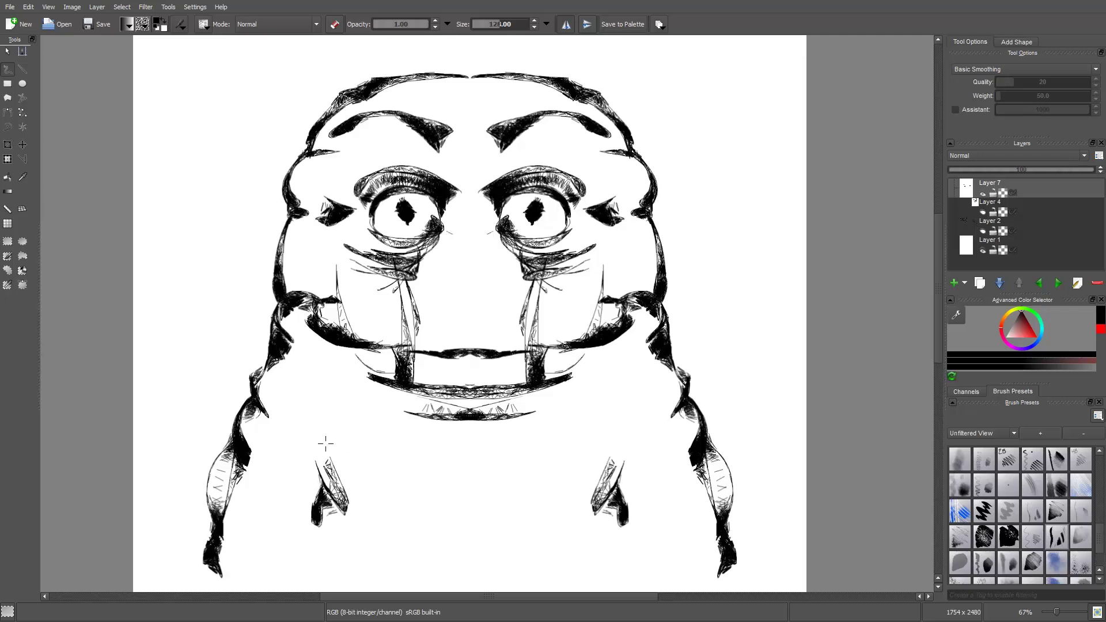
# - Clear the layer and draw a mirrored face with dot eyes, arched eyebrows, a small nose and a curled moustache
pyautogui.press('Delete')
pyautogui.moveTo(540, 273); pyautogui.dragTo(452, 250)
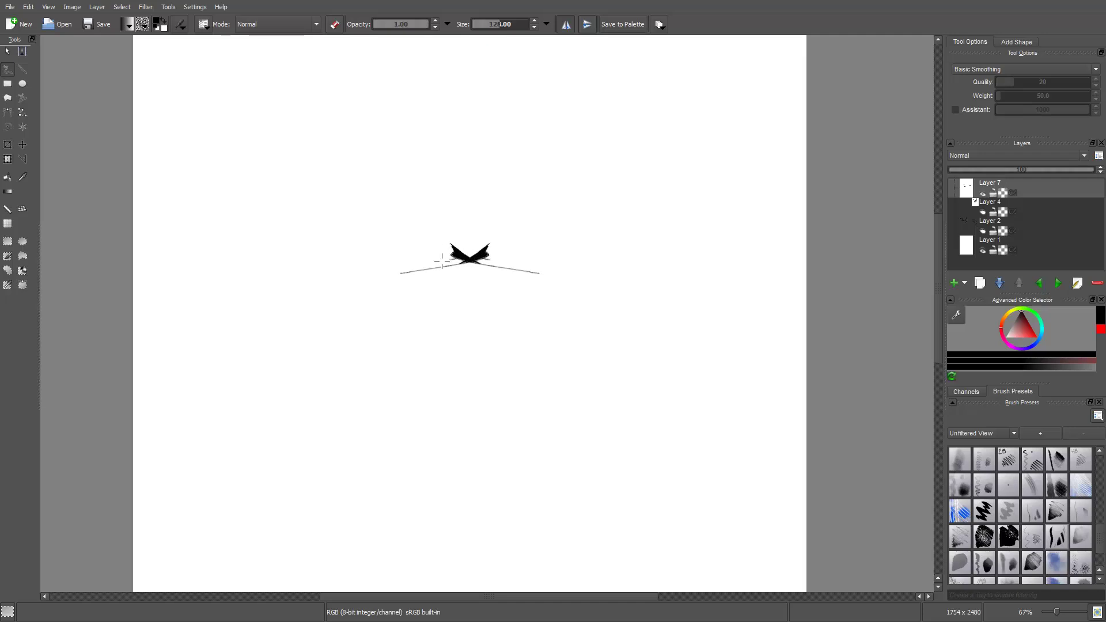
pyautogui.moveTo(420, 269); pyautogui.dragTo(459, 270)
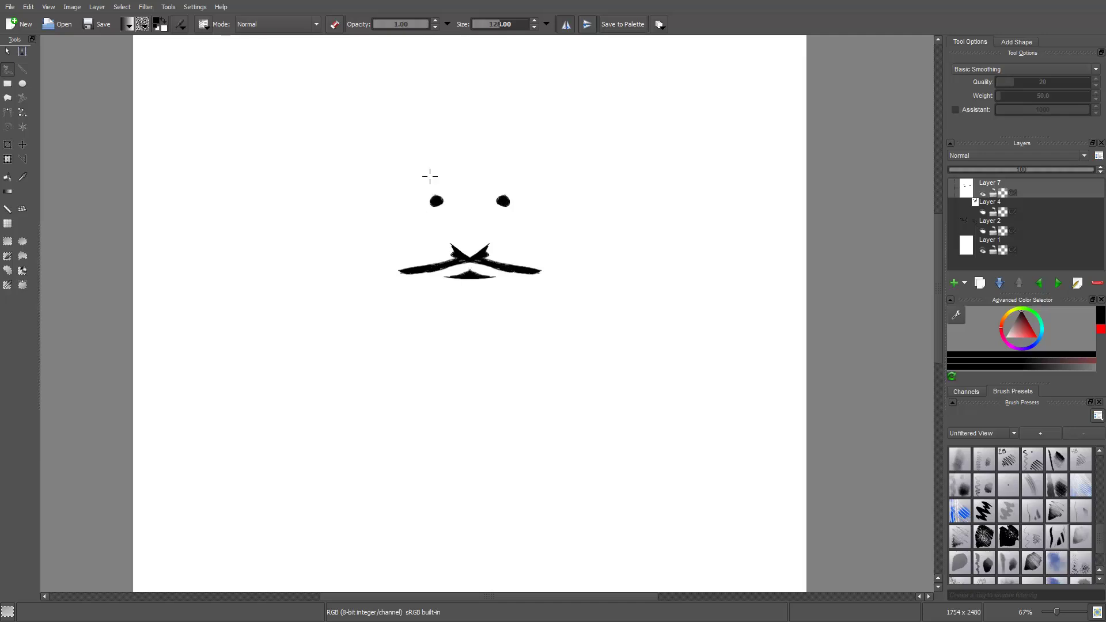
pyautogui.moveTo(423, 156); pyautogui.dragTo(438, 161)
pyautogui.moveTo(447, 246); pyautogui.dragTo(433, 248)
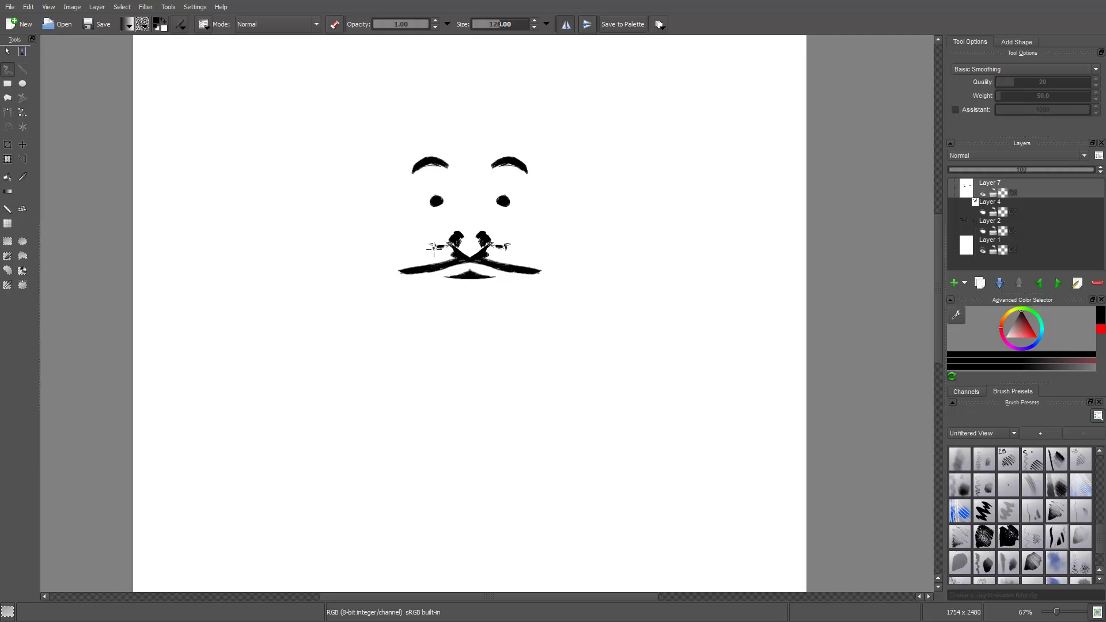
pyautogui.moveTo(407, 296); pyautogui.dragTo(375, 269)
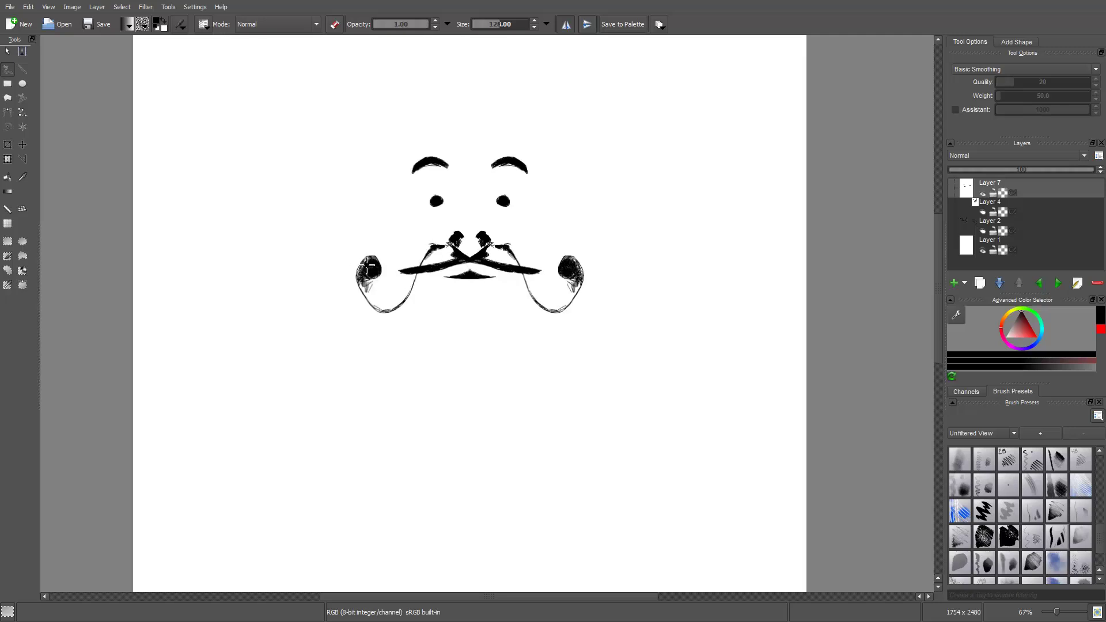
# - Add round glasses around the moustached face's eyes and more strokes along the sides of the face
pyautogui.moveTo(462, 191)
pyautogui.mouseDown()
pyautogui.moveTo(406, 221)
pyautogui.moveTo(481, 198)
pyautogui.mouseUp()
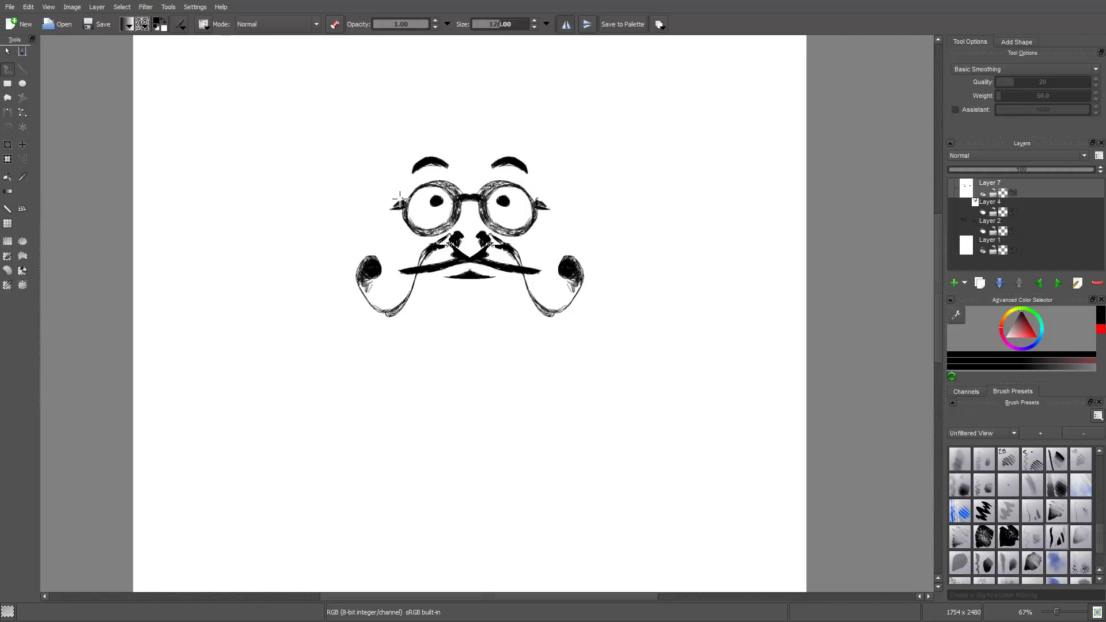
pyautogui.moveTo(399, 173)
pyautogui.mouseDown()
pyautogui.moveTo(397, 154)
pyautogui.moveTo(392, 173)
pyautogui.moveTo(464, 94)
pyautogui.moveTo(379, 111)
pyautogui.moveTo(438, 61)
pyautogui.moveTo(381, 132)
pyautogui.moveTo(378, 201)
pyautogui.moveTo(393, 234)
pyautogui.moveTo(383, 265)
pyautogui.moveTo(359, 236)
pyautogui.moveTo(294, 270)
pyautogui.moveTo(314, 254)
pyautogui.moveTo(265, 235)
pyautogui.moveTo(284, 235)
pyautogui.moveTo(311, 196)
pyautogui.moveTo(237, 271)
pyautogui.moveTo(248, 259)
pyautogui.moveTo(291, 271)
pyautogui.mouseUp()
pyautogui.moveTo(390, 268)
pyautogui.mouseDown()
pyautogui.moveTo(415, 291)
pyautogui.moveTo(397, 277)
pyautogui.moveTo(450, 291)
pyautogui.moveTo(384, 341)
pyautogui.moveTo(397, 403)
pyautogui.moveTo(481, 432)
pyautogui.moveTo(403, 403)
pyautogui.moveTo(415, 429)
pyautogui.moveTo(406, 446)
pyautogui.moveTo(455, 476)
pyautogui.moveTo(438, 432)
pyautogui.moveTo(415, 490)
pyautogui.moveTo(426, 510)
pyautogui.moveTo(403, 495)
pyautogui.moveTo(434, 471)
pyautogui.moveTo(409, 301)
pyautogui.moveTo(389, 343)
pyautogui.moveTo(288, 272)
pyautogui.moveTo(322, 294)
pyautogui.moveTo(348, 190)
pyautogui.moveTo(343, 281)
pyautogui.mouseUp()
# - Clear the layer and draw a mirrored wide grin with a chin line, a dark nose, oval eyes and slanted brows
pyautogui.press('Delete')
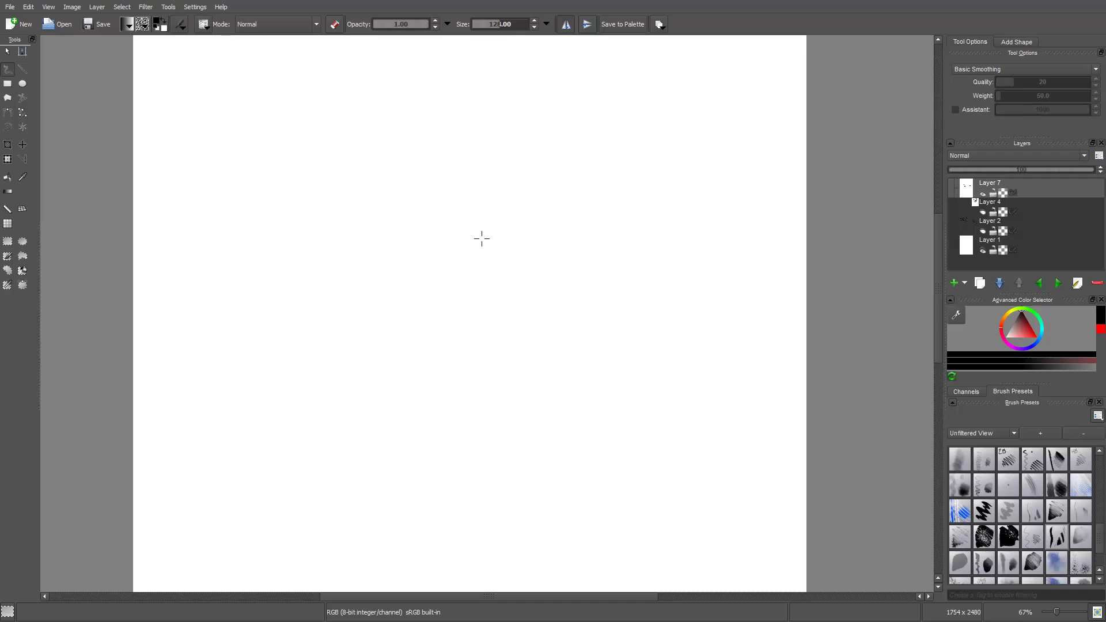
pyautogui.moveTo(500, 249)
pyautogui.mouseDown()
pyautogui.moveTo(348, 221)
pyautogui.moveTo(412, 331)
pyautogui.moveTo(353, 289)
pyautogui.moveTo(375, 328)
pyautogui.moveTo(361, 293)
pyautogui.moveTo(456, 240)
pyautogui.moveTo(392, 236)
pyautogui.moveTo(357, 282)
pyautogui.moveTo(398, 283)
pyautogui.mouseUp()
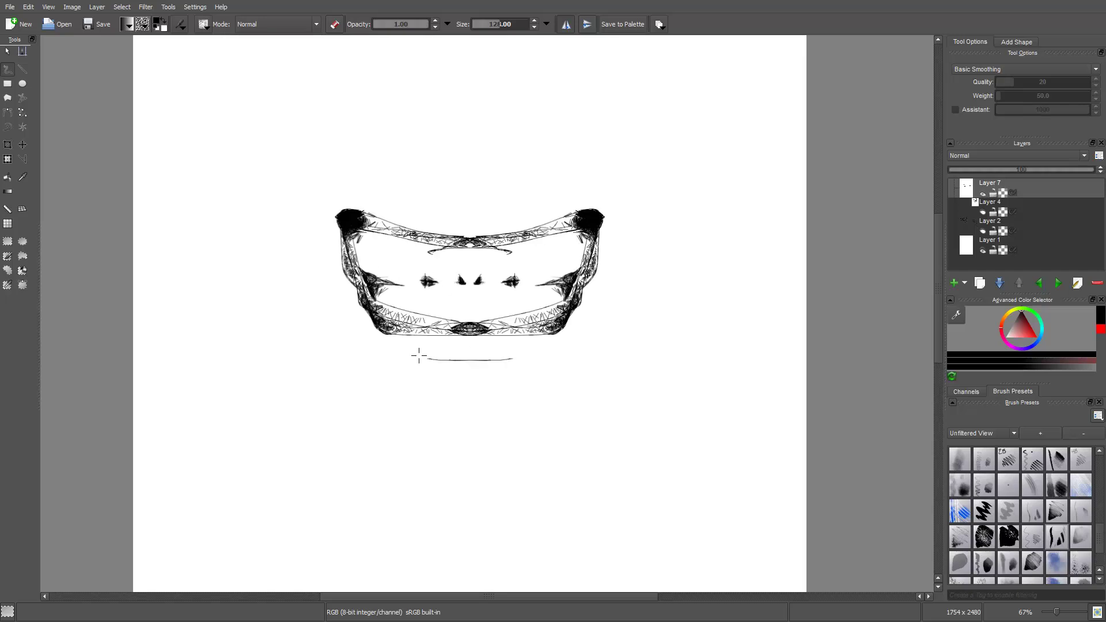
pyautogui.scroll(-2, 463, 200)
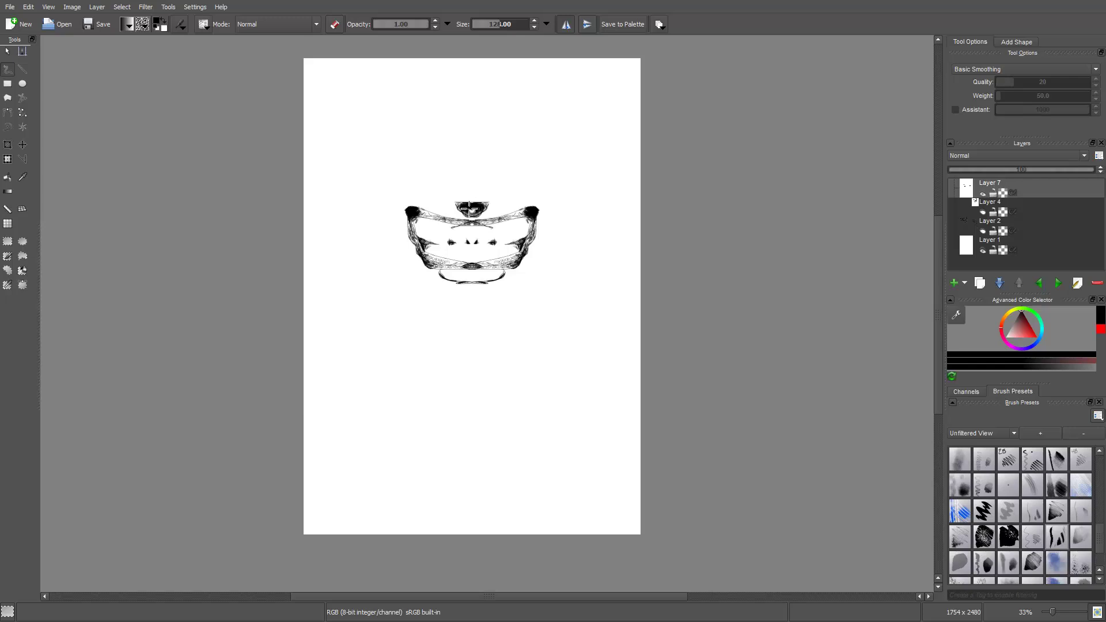
pyautogui.scroll(2, 470, 208)
pyautogui.moveTo(345, 270)
pyautogui.mouseDown()
pyautogui.moveTo(236, 260)
pyautogui.moveTo(357, 272)
pyautogui.moveTo(249, 261)
pyautogui.moveTo(344, 255)
pyautogui.moveTo(311, 254)
pyautogui.moveTo(326, 187)
pyautogui.moveTo(350, 253)
pyautogui.moveTo(321, 162)
pyautogui.moveTo(270, 132)
pyautogui.moveTo(340, 123)
pyautogui.mouseUp()
pyautogui.scroll(-1, 321, 162)
pyautogui.scroll(-4, 342, 151)
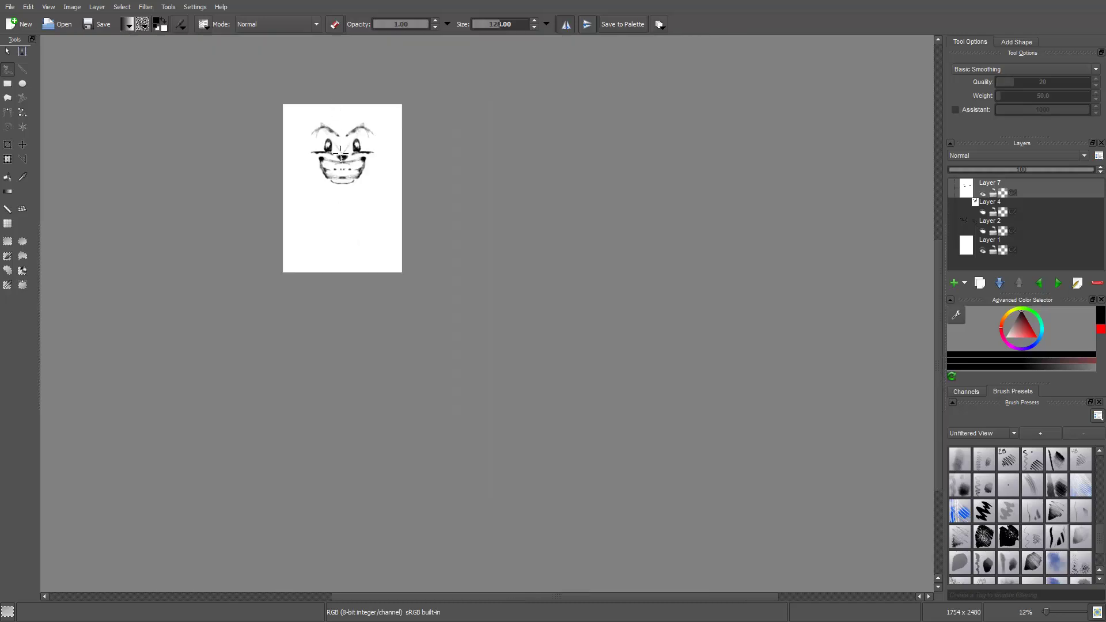
# - Undo the last brow strokes, draw thick curved eyebrows, and outline the grinning face's cheeks, jaw and domed head
pyautogui.scroll(6, 341, 154)
pyautogui.moveTo(348, 198); pyautogui.dragTo(533, 408)
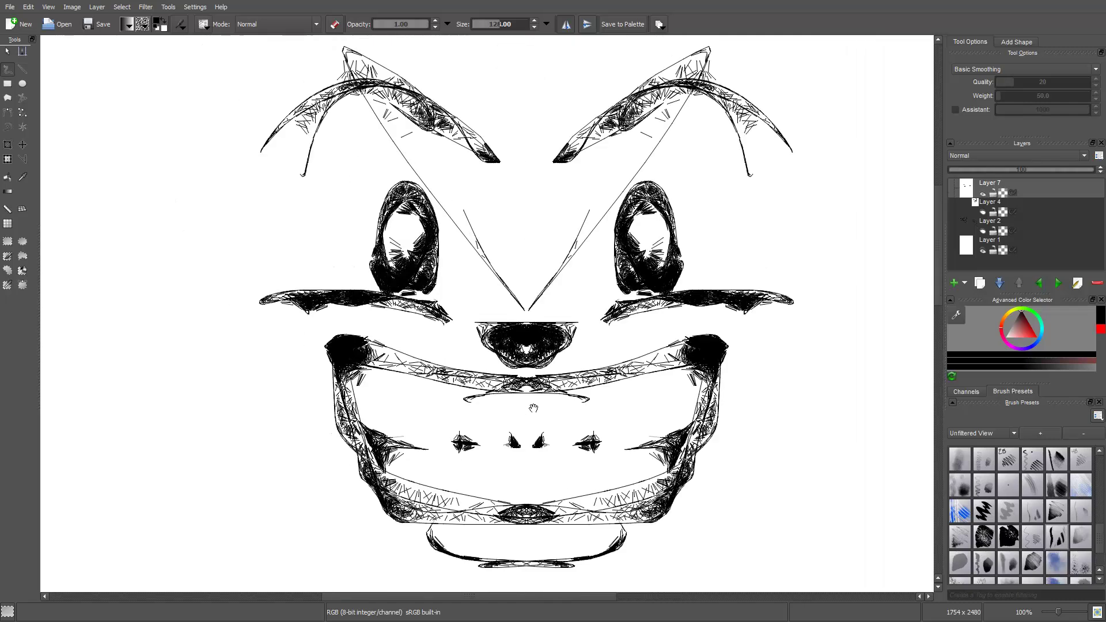
pyautogui.scroll(-1, 513, 369)
pyautogui.hotkey('ctrl', 'z')
pyautogui.moveTo(459, 217)
pyautogui.mouseDown()
pyautogui.moveTo(403, 165)
pyautogui.moveTo(353, 201)
pyautogui.moveTo(473, 196)
pyautogui.moveTo(483, 215)
pyautogui.mouseUp()
pyautogui.moveTo(449, 484)
pyautogui.mouseDown()
pyautogui.moveTo(351, 391)
pyautogui.moveTo(425, 471)
pyautogui.moveTo(377, 435)
pyautogui.moveTo(345, 363)
pyautogui.mouseUp()
pyautogui.moveTo(555, 96)
pyautogui.mouseDown()
pyautogui.moveTo(467, 70)
pyautogui.moveTo(328, 163)
pyautogui.mouseUp()
pyautogui.scroll(-2, 400, 102)
pyautogui.moveTo(419, 75); pyautogui.dragTo(367, 107)
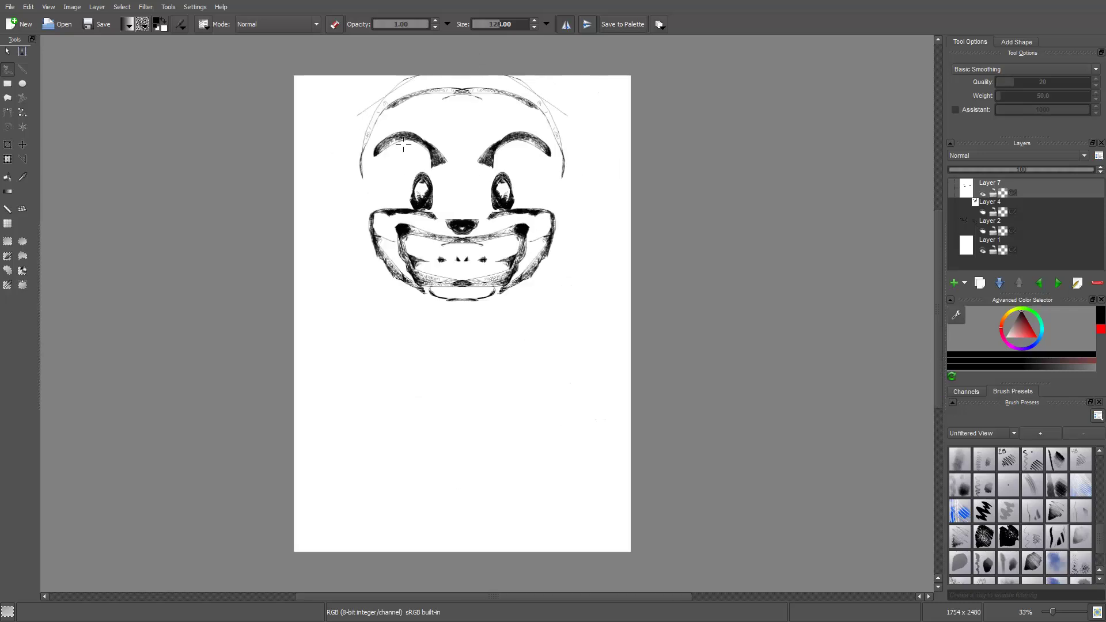
pyautogui.moveTo(330, 160); pyautogui.dragTo(304, 142)
pyautogui.moveTo(349, 131)
pyautogui.mouseDown()
pyautogui.moveTo(341, 170)
pyautogui.moveTo(278, 184)
pyautogui.moveTo(336, 140)
pyautogui.moveTo(281, 215)
pyautogui.moveTo(346, 167)
pyautogui.moveTo(342, 242)
pyautogui.moveTo(361, 169)
pyautogui.moveTo(335, 260)
pyautogui.moveTo(361, 177)
pyautogui.moveTo(293, 237)
pyautogui.moveTo(342, 228)
pyautogui.moveTo(295, 223)
pyautogui.moveTo(344, 215)
pyautogui.moveTo(337, 291)
pyautogui.moveTo(385, 255)
pyautogui.moveTo(310, 293)
pyautogui.moveTo(384, 260)
pyautogui.moveTo(433, 294)
pyautogui.moveTo(425, 303)
pyautogui.moveTo(443, 329)
pyautogui.moveTo(453, 324)
pyautogui.moveTo(426, 321)
pyautogui.moveTo(454, 327)
pyautogui.moveTo(432, 326)
pyautogui.moveTo(449, 329)
pyautogui.moveTo(421, 316)
pyautogui.moveTo(466, 331)
pyautogui.moveTo(407, 318)
pyautogui.moveTo(394, 328)
pyautogui.moveTo(417, 323)
pyautogui.moveTo(421, 347)
pyautogui.moveTo(426, 330)
pyautogui.moveTo(459, 349)
pyautogui.moveTo(431, 333)
pyautogui.moveTo(397, 341)
pyautogui.moveTo(399, 406)
pyautogui.moveTo(401, 389)
pyautogui.moveTo(388, 399)
pyautogui.moveTo(412, 420)
pyautogui.moveTo(396, 397)
pyautogui.moveTo(392, 423)
pyautogui.moveTo(440, 406)
pyautogui.moveTo(440, 366)
pyautogui.moveTo(414, 413)
pyautogui.moveTo(432, 365)
pyautogui.moveTo(427, 381)
pyautogui.moveTo(487, 366)
pyautogui.moveTo(439, 387)
pyautogui.moveTo(400, 321)
pyautogui.moveTo(415, 308)
pyautogui.moveTo(397, 380)
pyautogui.moveTo(440, 380)
pyautogui.moveTo(453, 358)
pyautogui.mouseUp()
# - Clear the layer and draw a pair of mirrored ring-shaped eyes
pyautogui.press('Delete')
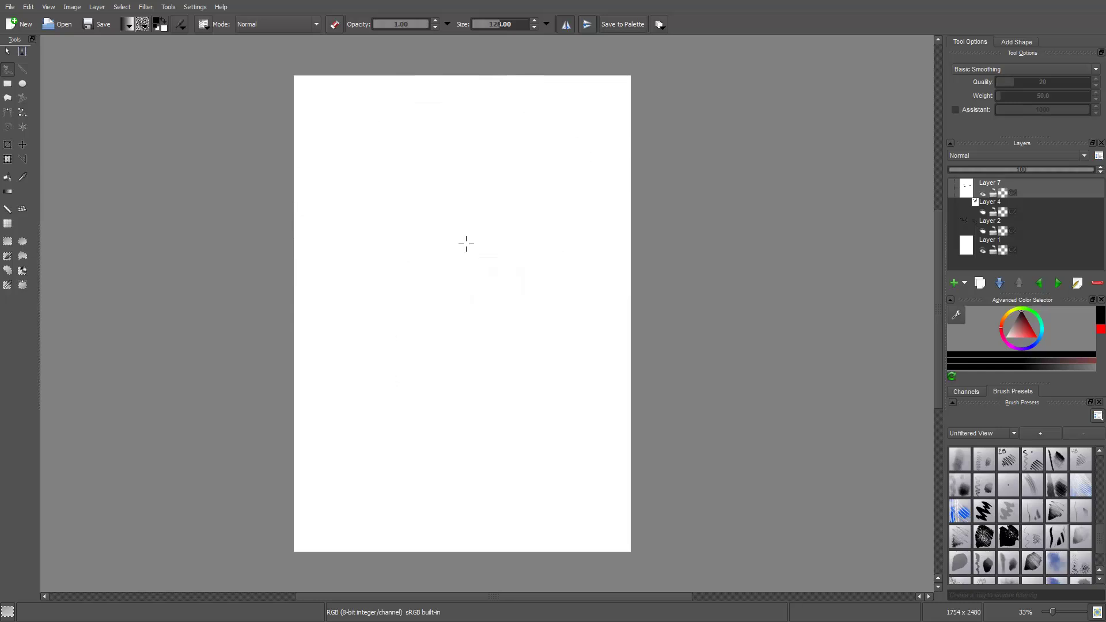
pyautogui.hotkey('ctrl', '+')
pyautogui.hotkey('ctrl', '+')
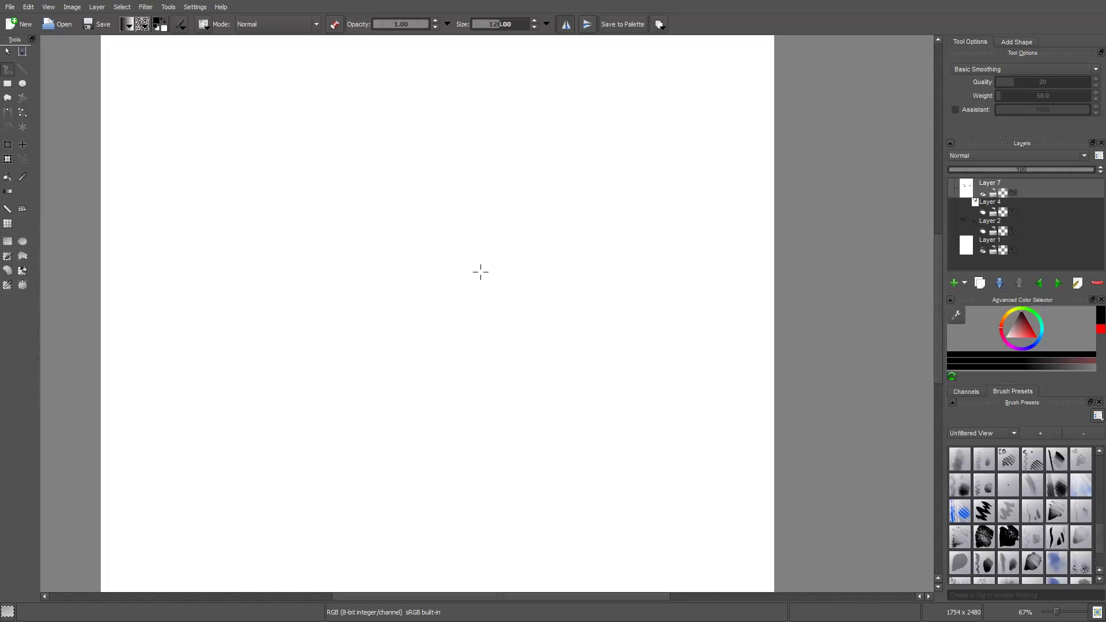
pyautogui.moveTo(403, 253)
pyautogui.mouseDown()
pyautogui.moveTo(363, 267)
pyautogui.moveTo(387, 236)
pyautogui.mouseUp()
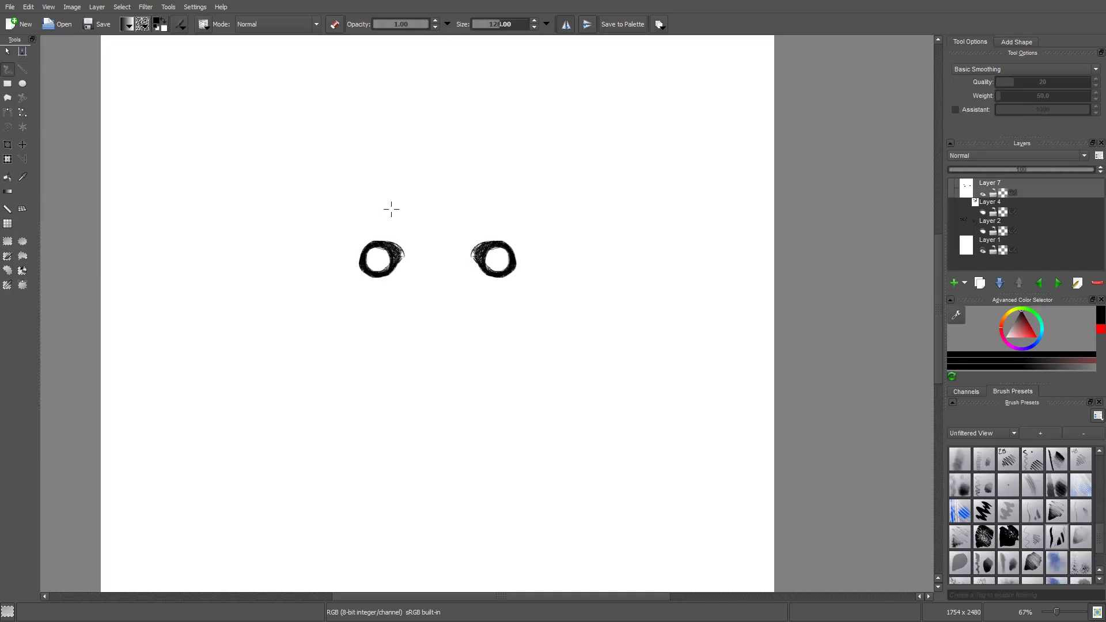
pyautogui.scroll(3, 423, 232)
pyautogui.scroll(-3, 368, 224)
# - Change the colour selector's hue to green using the pop-up palette
pyautogui.rightClick(374, 210)
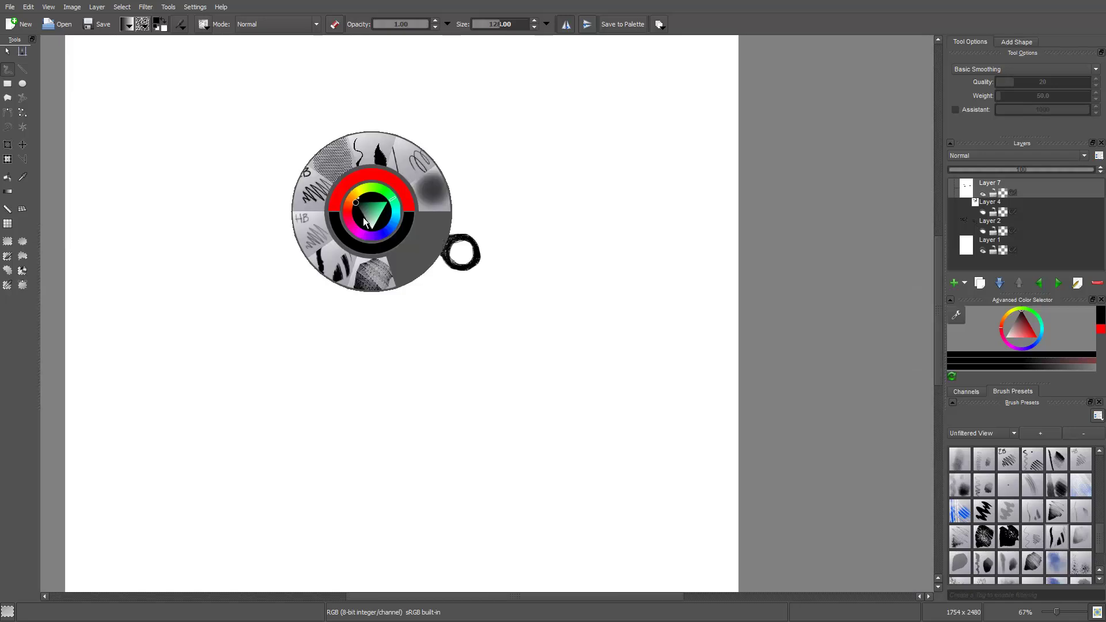
pyautogui.click(356, 201)
pyautogui.click(343, 201)
pyautogui.click(250, 187)
# - Try slanted inner brows and curved lines above the ring-shaped eyes, and undo the recent strokes
pyautogui.moveTo(363, 258)
pyautogui.mouseDown()
pyautogui.moveTo(345, 199)
pyautogui.moveTo(350, 217)
pyautogui.moveTo(330, 226)
pyautogui.moveTo(279, 216)
pyautogui.moveTo(270, 247)
pyautogui.mouseUp()
pyautogui.hotkey('ctrl', 'z')
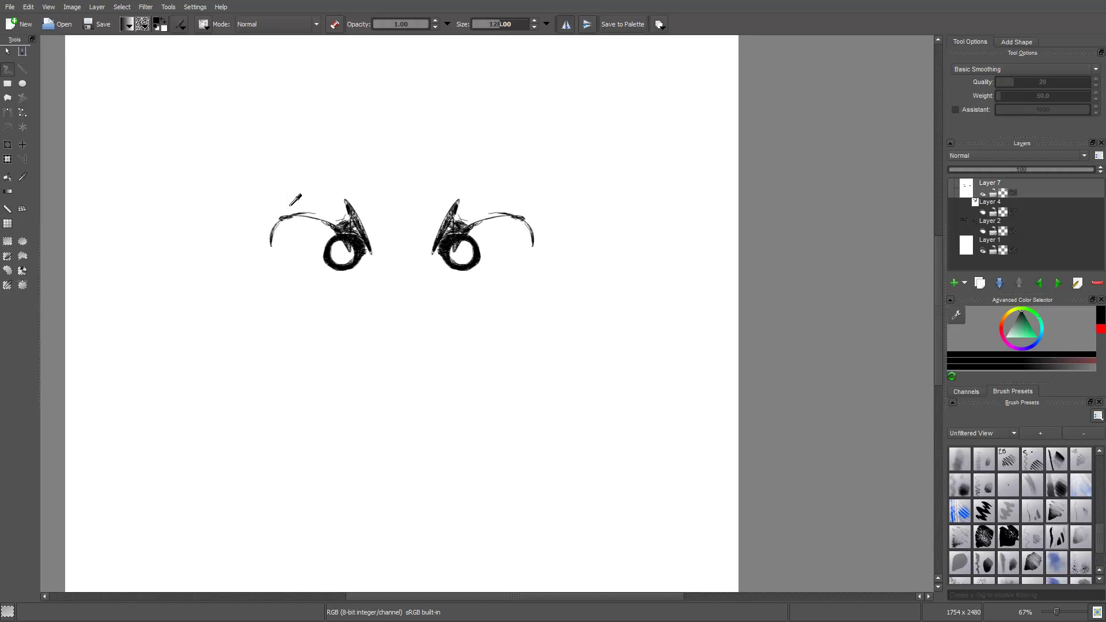
pyautogui.hotkey('ctrl', 'z')
pyautogui.hotkey('ctrl', 'z')
pyautogui.hotkey('ctrl', 'z')
pyautogui.hotkey('ctrl', 'z')
# - Paint a large snowflake-like pattern of radially repeated strokes with the Multibrush tool, undoing the first test stroke
pyautogui.click(23, 127)
pyautogui.moveTo(395, 237)
pyautogui.mouseDown()
pyautogui.moveTo(348, 197)
pyautogui.moveTo(357, 218)
pyautogui.mouseUp()
pyautogui.hotkey('ctrl', 'z')
pyautogui.moveTo(391, 276)
pyautogui.mouseDown()
pyautogui.moveTo(360, 213)
pyautogui.moveTo(371, 209)
pyautogui.moveTo(382, 234)
pyautogui.moveTo(396, 231)
pyautogui.moveTo(349, 169)
pyautogui.moveTo(373, 183)
pyautogui.moveTo(396, 172)
pyautogui.moveTo(348, 105)
pyautogui.moveTo(350, 134)
pyautogui.moveTo(359, 129)
pyautogui.moveTo(341, 153)
pyautogui.moveTo(352, 154)
pyautogui.moveTo(306, 83)
pyautogui.moveTo(340, 143)
pyautogui.moveTo(314, 87)
pyautogui.moveTo(340, 77)
pyautogui.moveTo(324, 84)
pyautogui.moveTo(328, 62)
pyautogui.moveTo(354, 89)
pyautogui.mouseUp()
pyautogui.moveTo(315, 45)
pyautogui.mouseDown()
pyautogui.moveTo(280, 60)
pyautogui.moveTo(314, 68)
pyautogui.mouseUp()
pyautogui.moveTo(381, 99)
pyautogui.mouseDown()
pyautogui.moveTo(398, 152)
pyautogui.moveTo(377, 101)
pyautogui.mouseUp()
pyautogui.moveTo(340, 161)
pyautogui.mouseDown()
pyautogui.moveTo(370, 181)
pyautogui.moveTo(413, 166)
pyautogui.mouseUp()
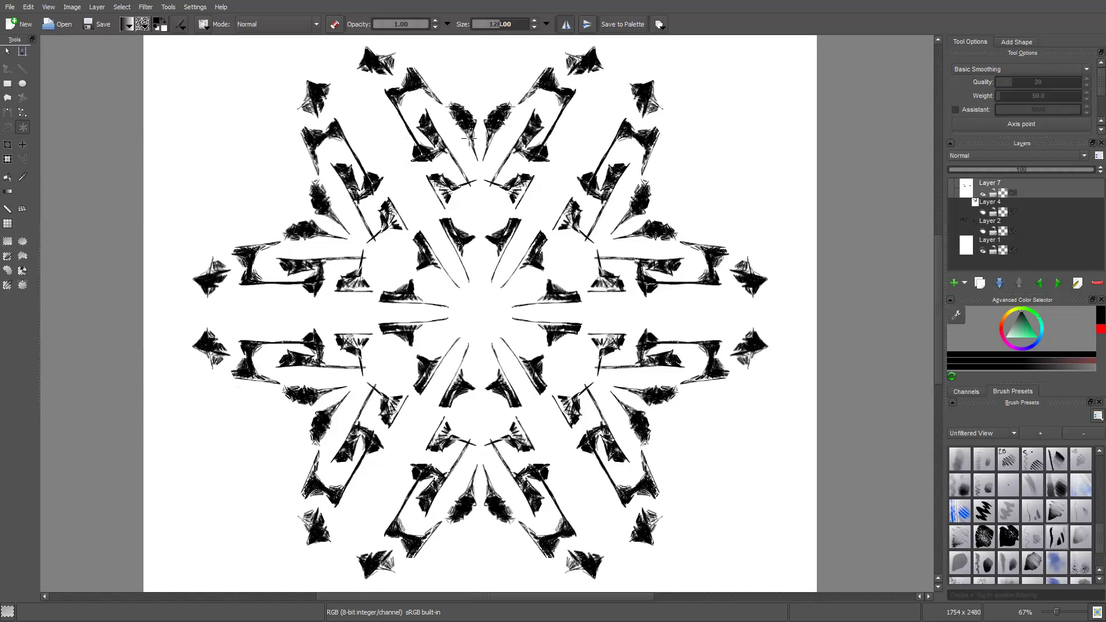
# - Leave the full-screen view and show the entire snowflake pattern at 50% zoom
pyautogui.hotkey('ctrl', 'shift', 'f')
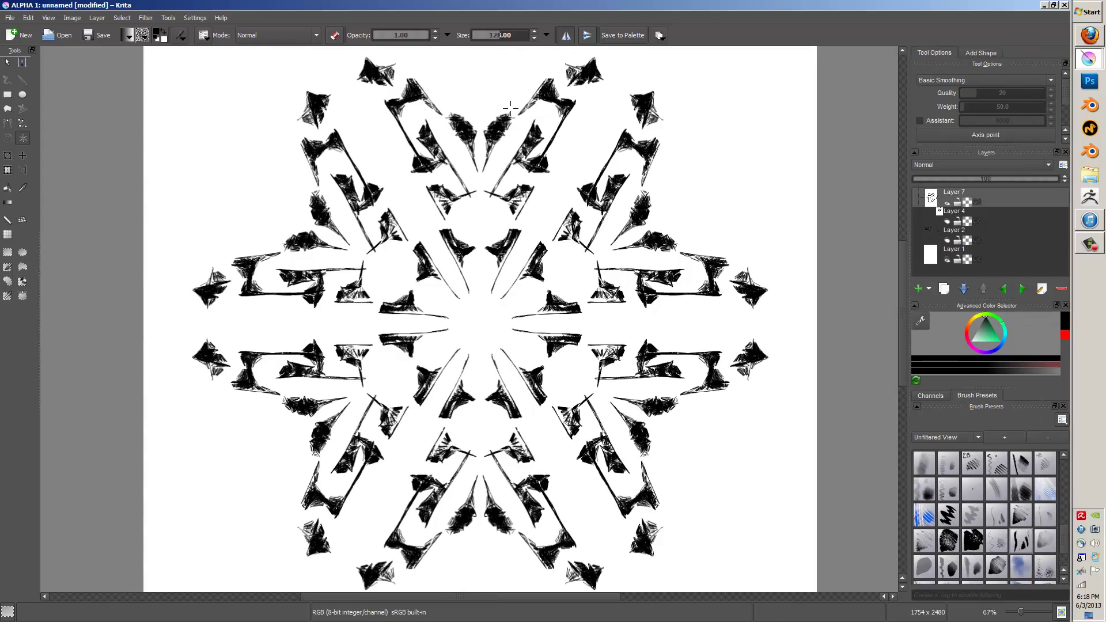
pyautogui.press('-')
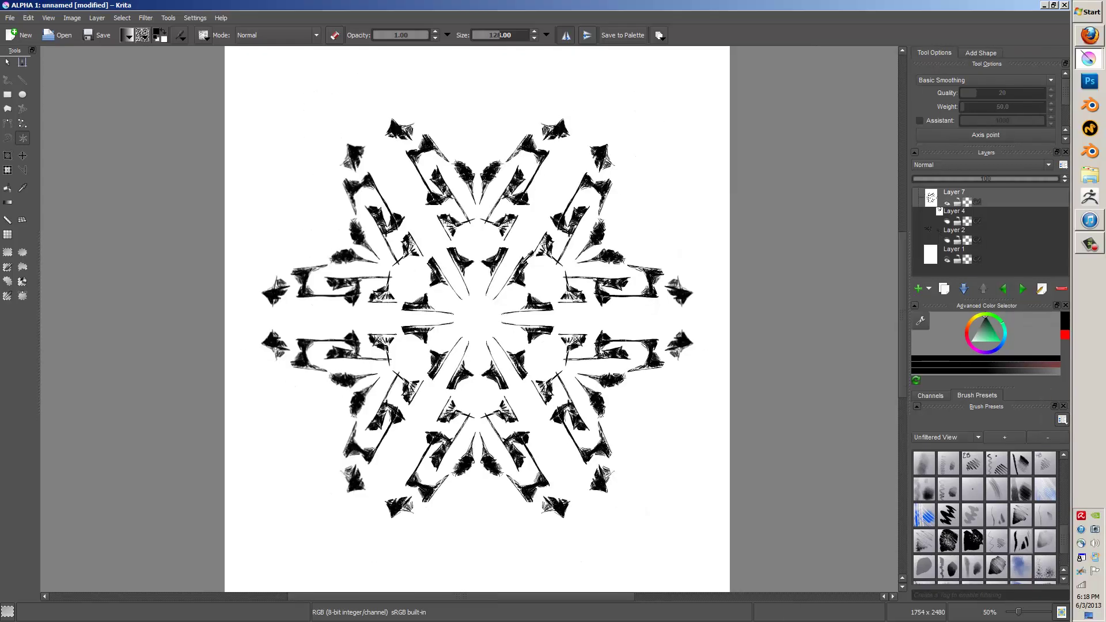
pyautogui.scroll(1, 536, 266)
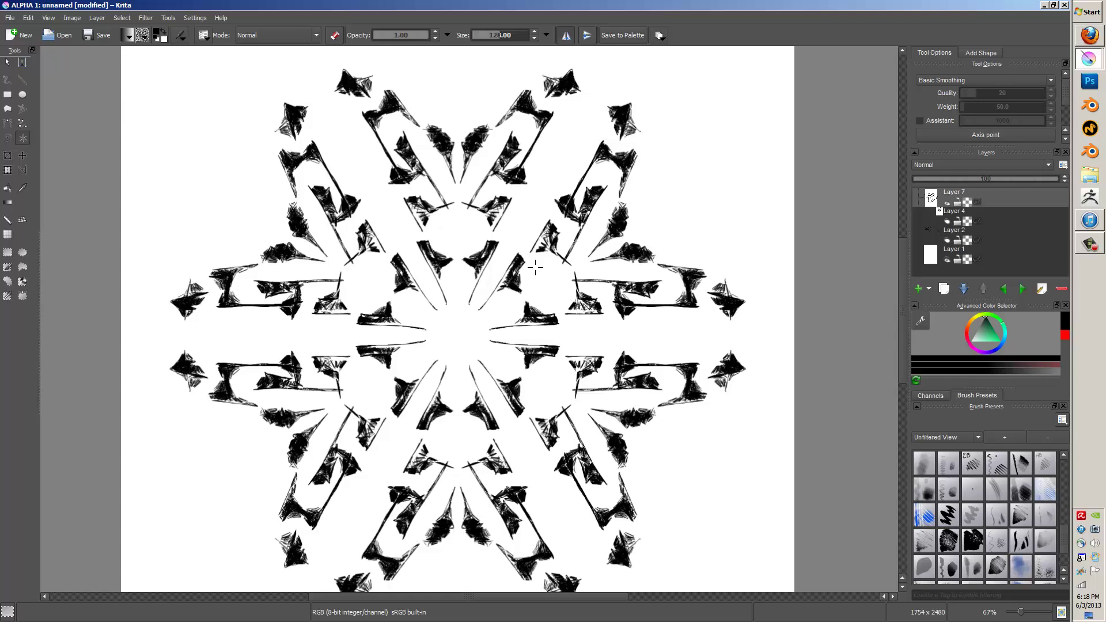
pyautogui.scroll(-1, 535, 267)
# - Start the Snipping Tool and capture the area of the white page around the snowflake pattern
pyautogui.press('super')
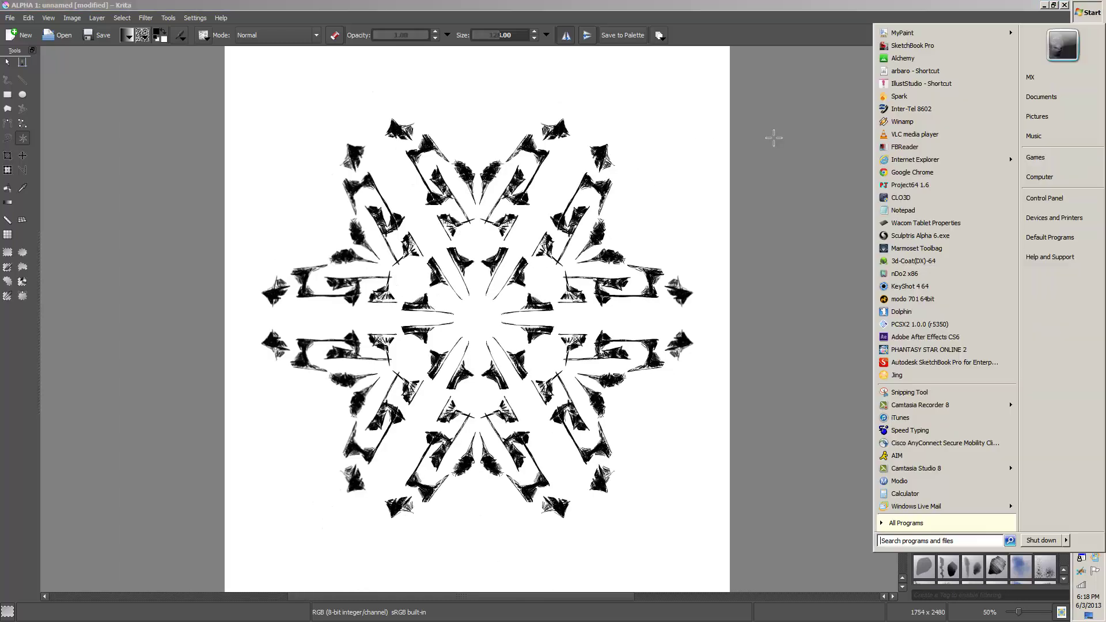
pyautogui.write('sni')
pyautogui.press('Return')
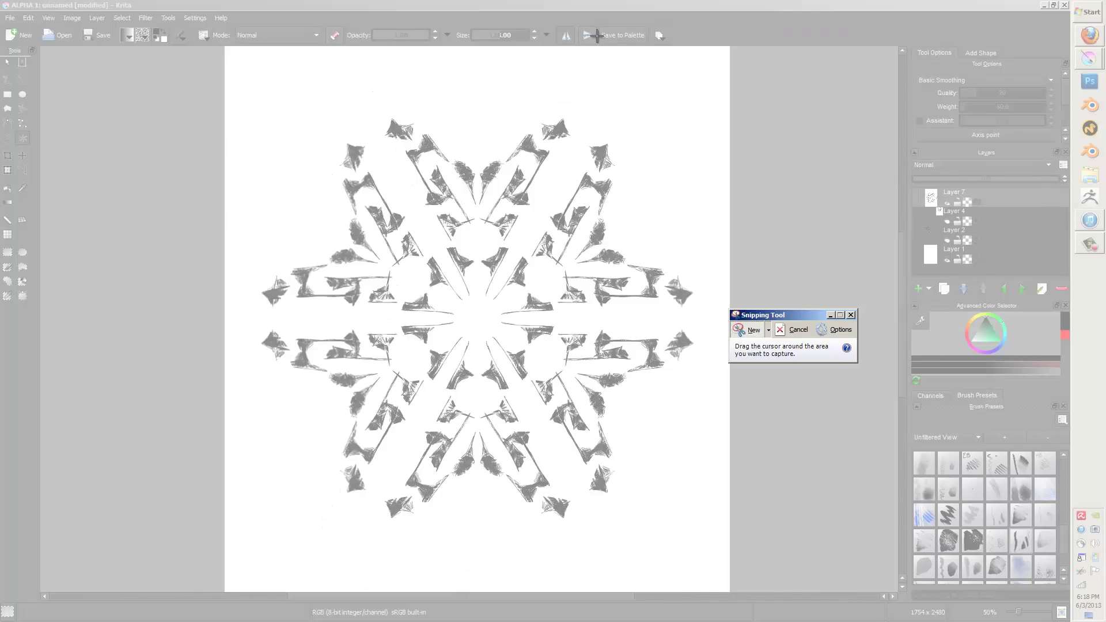
pyautogui.moveTo(236, 96); pyautogui.dragTo(716, 542)
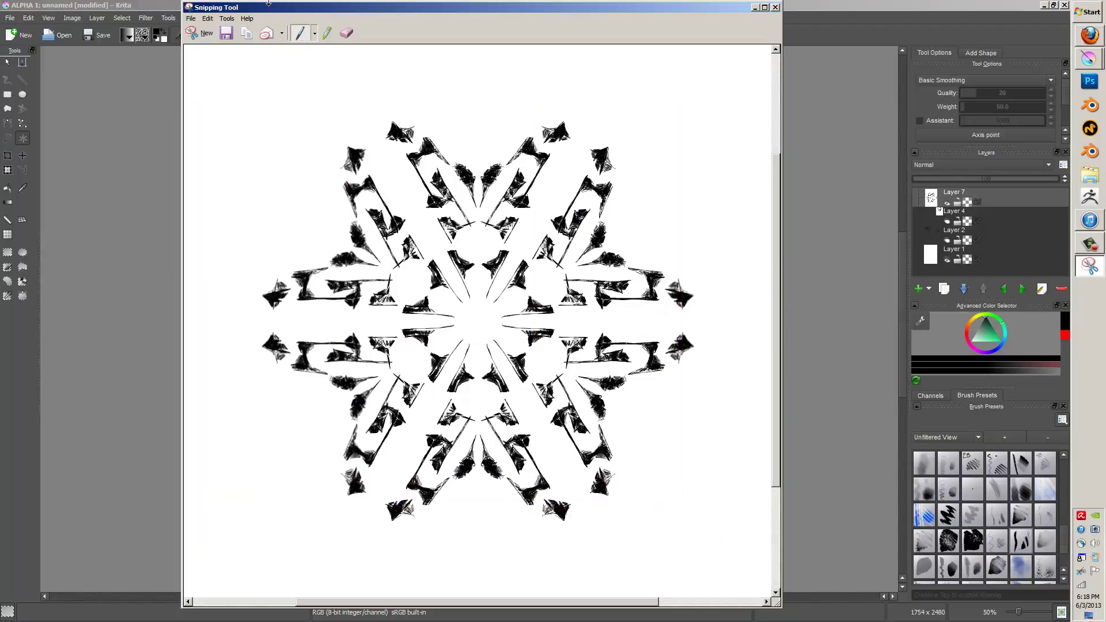
pyautogui.click(216, 37)
pyautogui.moveTo(236, 95); pyautogui.dragTo(718, 540)
# - Save the snip to the Desktop as a JPEG file named randsni
pyautogui.click(224, 34)
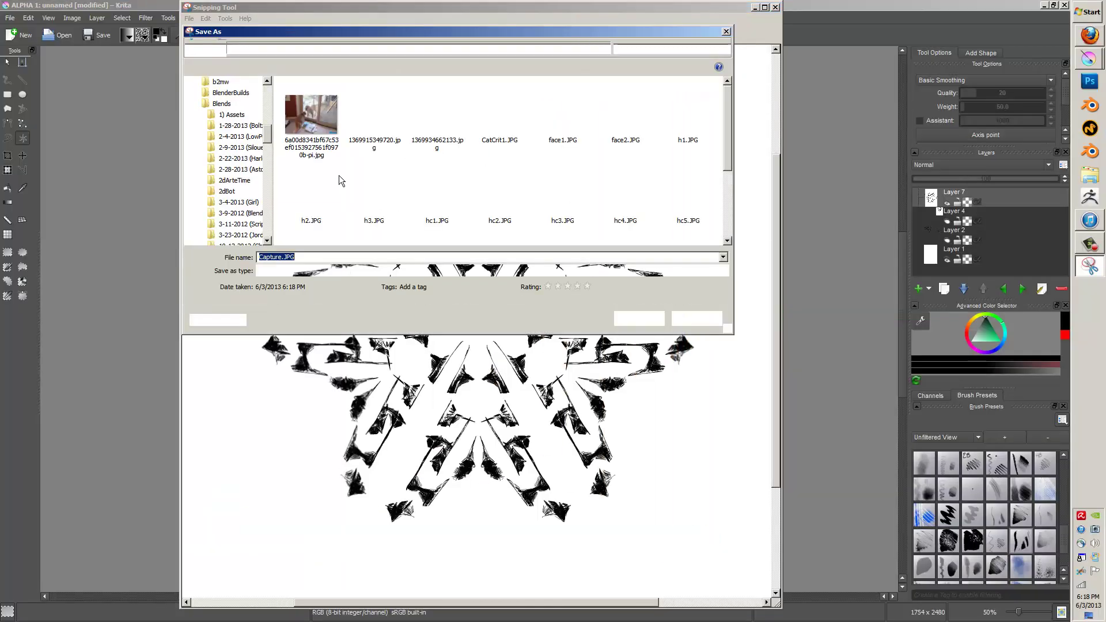
pyautogui.click(250, 117)
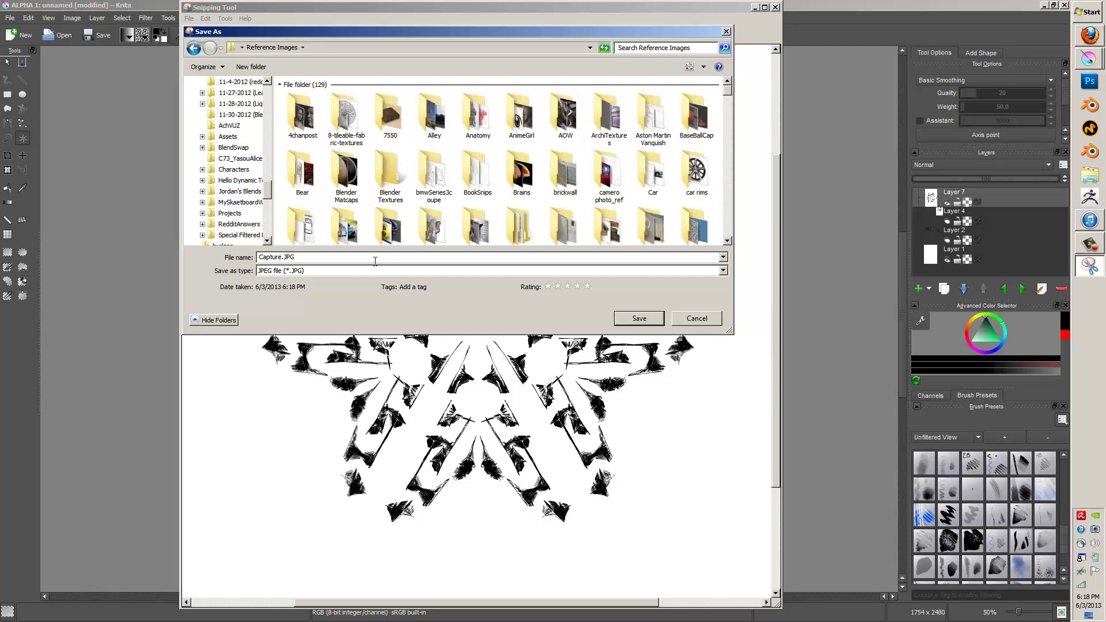
pyautogui.click(241, 114)
pyautogui.scroll(10, 247, 109)
pyautogui.click(224, 98)
pyautogui.click(325, 258)
pyautogui.write('rand')
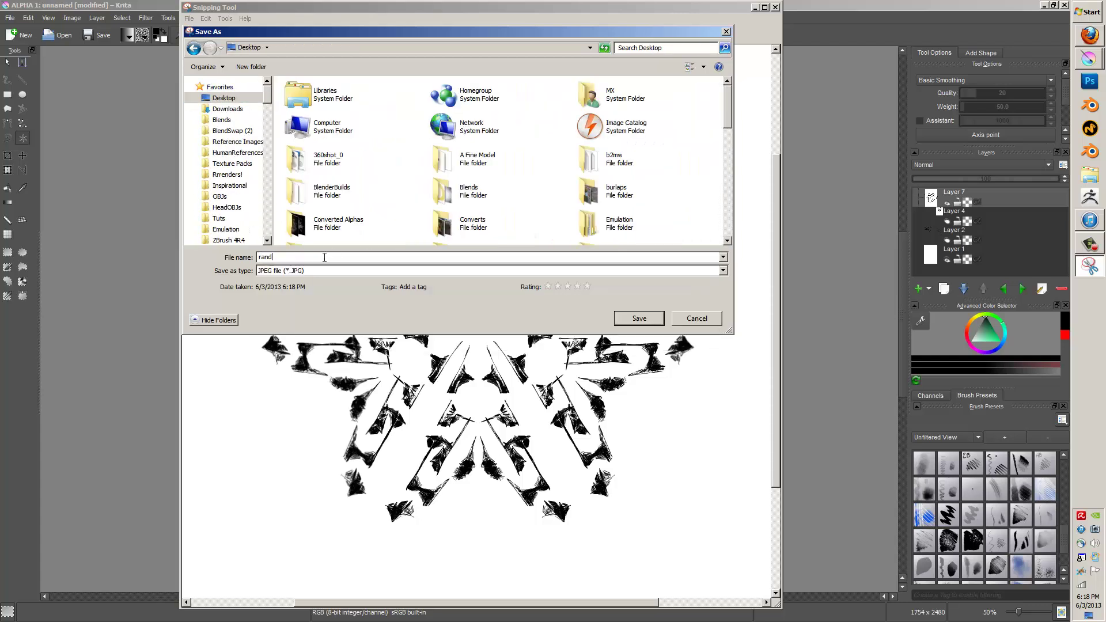
pyautogui.write('sni')
pyautogui.press('Return')
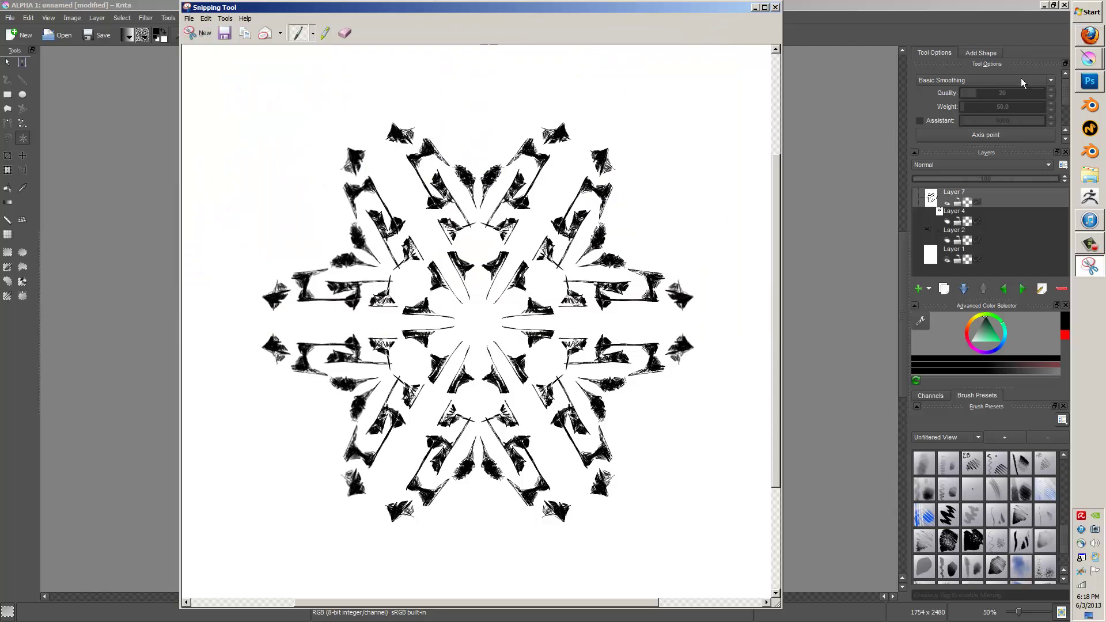
# - Launch Blender and dismiss its splash screen to reach the default scene
pyautogui.click(1089, 108)
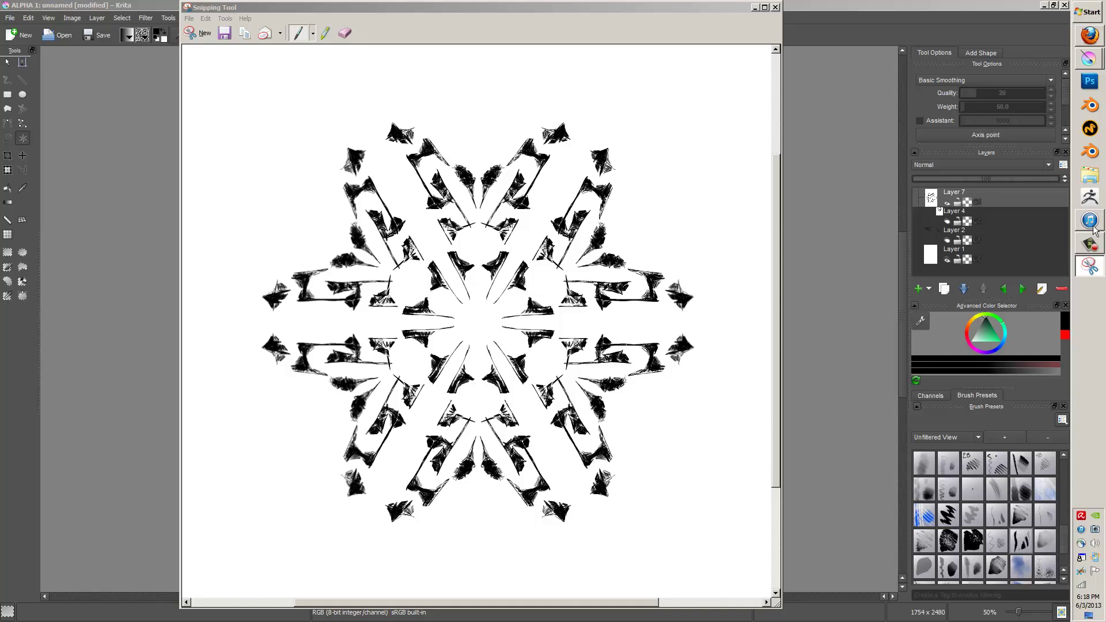
pyautogui.click(743, 7)
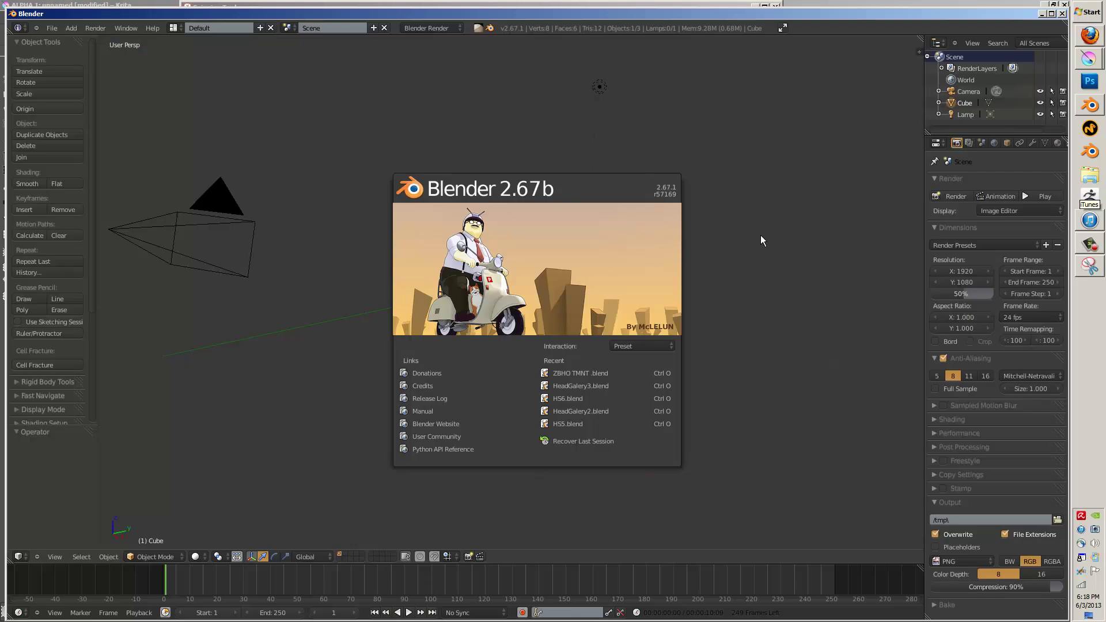
pyautogui.click(761, 240)
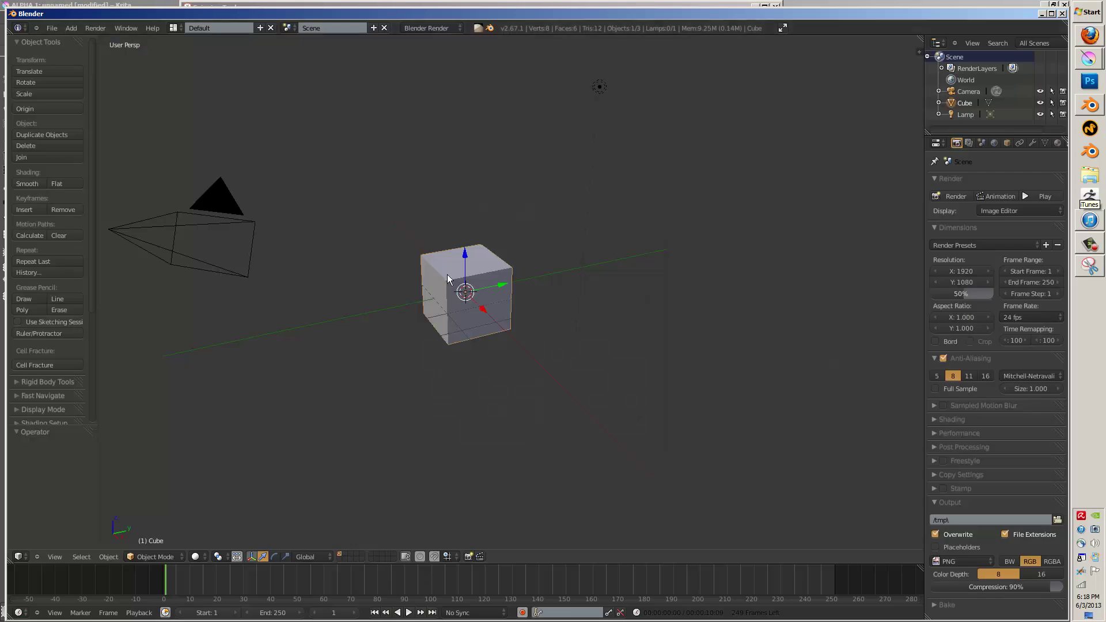
# - Enter edit mode on the default cube, show the 3D view's properties and start the Screencast Keys display
pyautogui.press('Tab')
pyautogui.press('w')
pyautogui.press('n')
pyautogui.scroll(-10, 853, 461)
pyautogui.click(847, 539)
pyautogui.scroll(-8, 856, 524)
pyautogui.scroll(2, 478, 292)
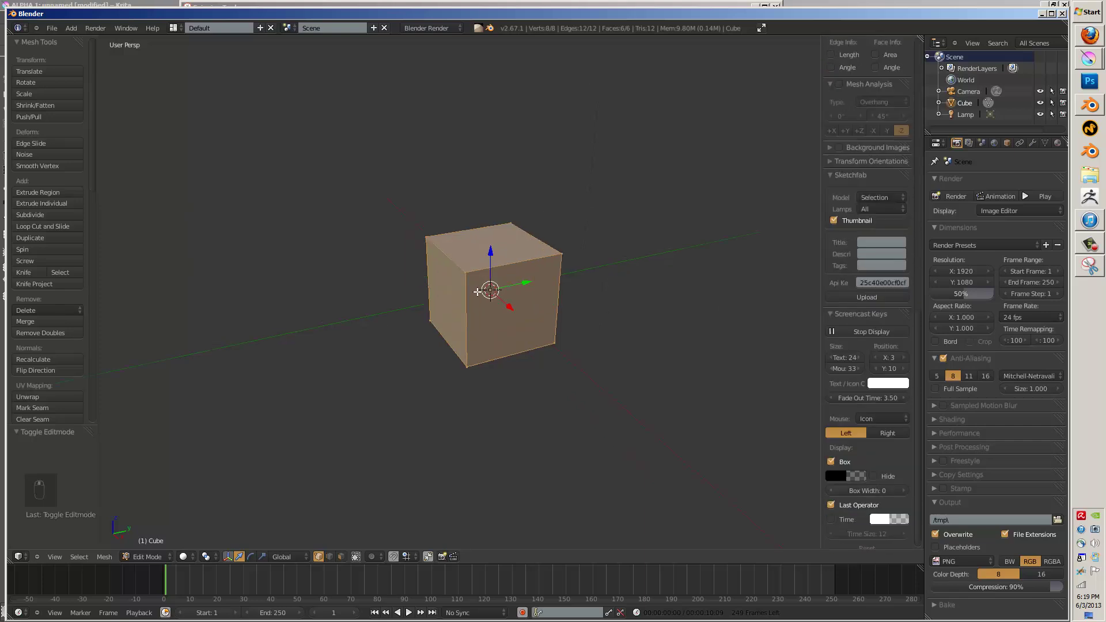
# - Subdivide the entire cube mesh three times
pyautogui.press('w')
pyautogui.click(513, 316)
pyautogui.press('w')
pyautogui.click(513, 317)
pyautogui.press('w')
pyautogui.click(512, 316)
# - Round the cube with To Sphere at factor 1, add a level 1 Subdivision Surface modifier, and return to edit mode
pyautogui.hotkey('alt', 'shift', 's')
pyautogui.write('1')
pyautogui.press('Return')
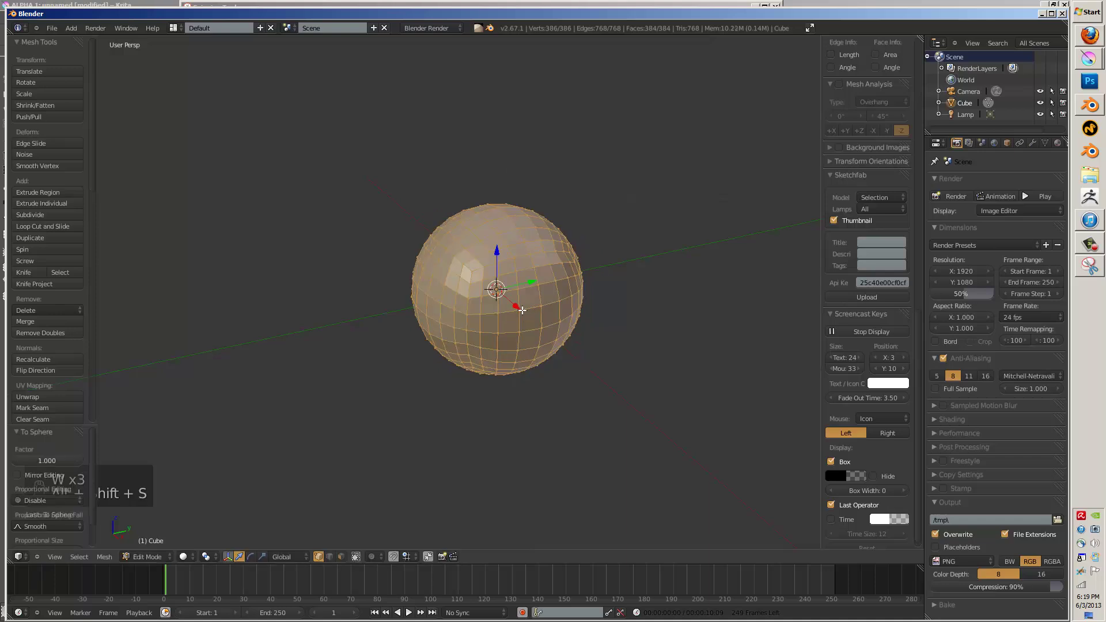
pyautogui.press('Tab')
pyautogui.hotkey('ctrl', '1')
pyautogui.press('Tab')
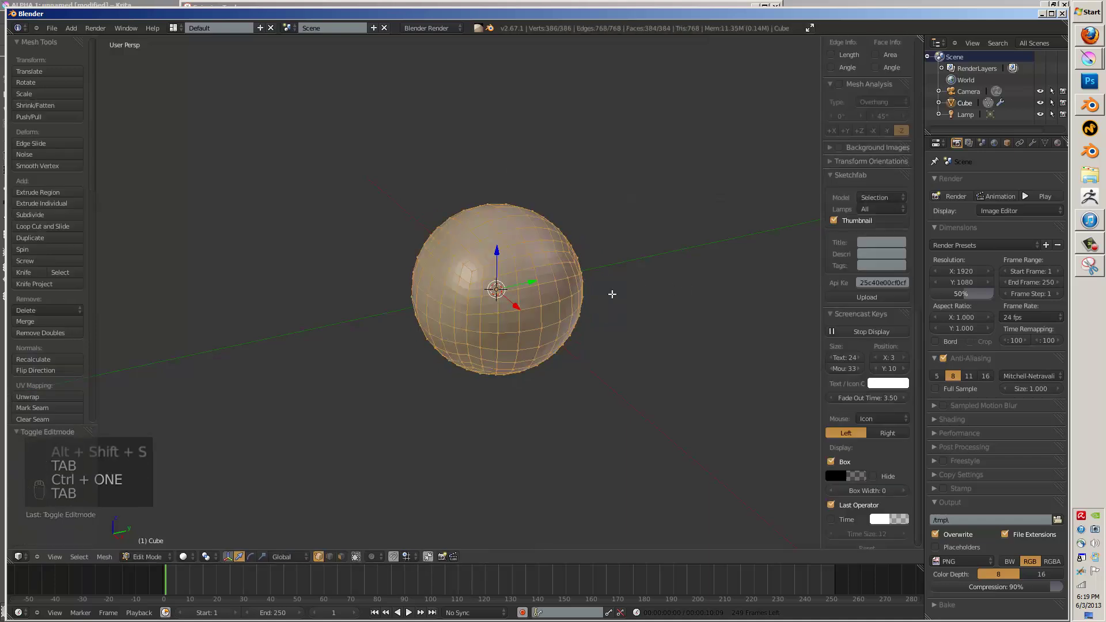